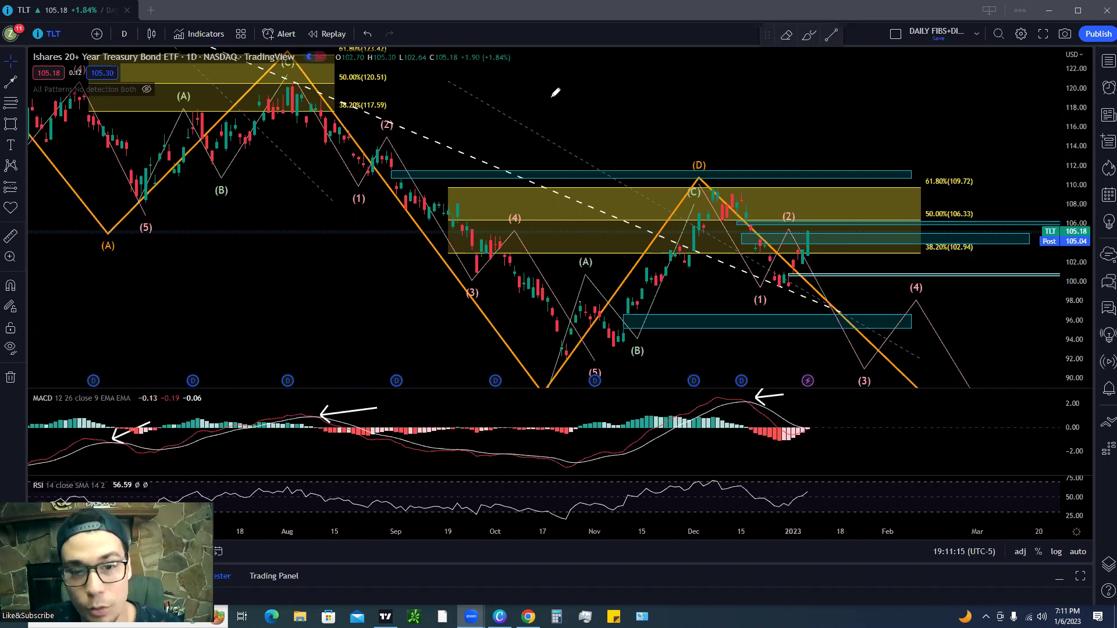
# - Trace the orange (A)–(E) decline on the TLT daily chart in red and circle its projected end below (5)
pyautogui.moveTo(157, 169)
pyautogui.mouseDown()
pyautogui.moveTo(75, 42)
pyautogui.moveTo(82, 83)
pyautogui.moveTo(88, 13)
pyautogui.mouseUp()
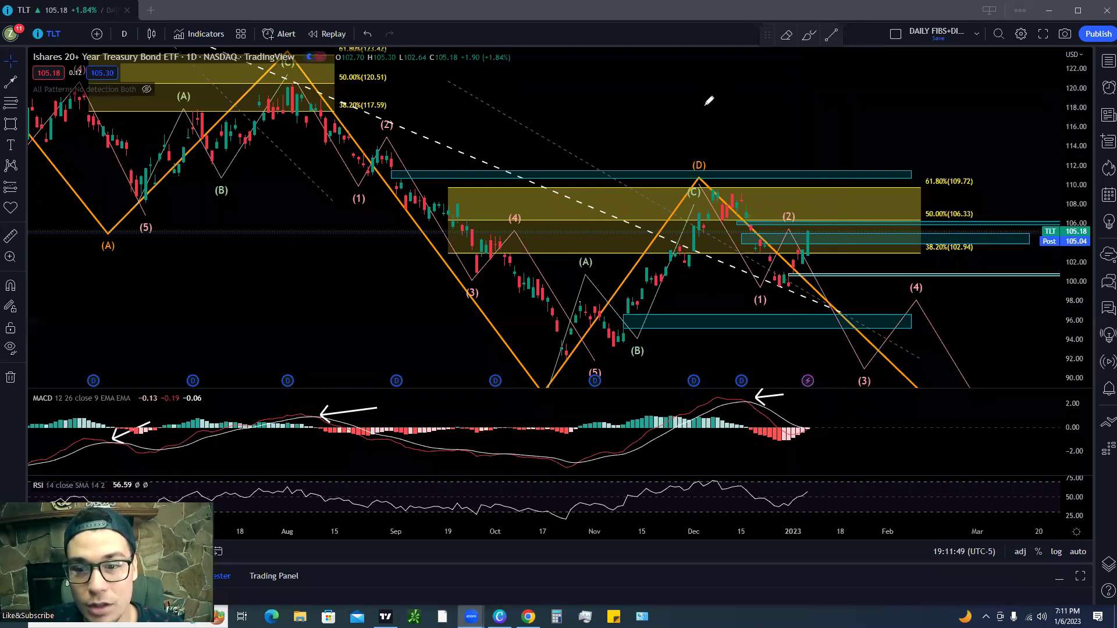
pyautogui.scroll(-3, 1048, 114)
pyautogui.moveTo(1085, 221); pyautogui.dragTo(1086, 308)
pyautogui.moveTo(752, 135); pyautogui.dragTo(916, 303)
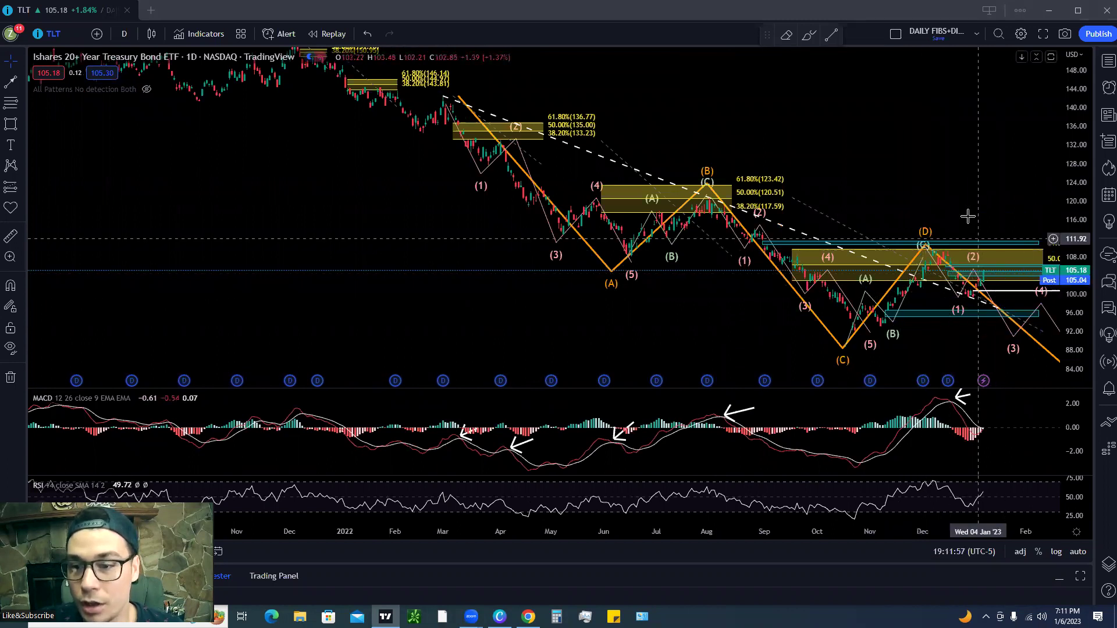
pyautogui.scroll(-1, 799, 136)
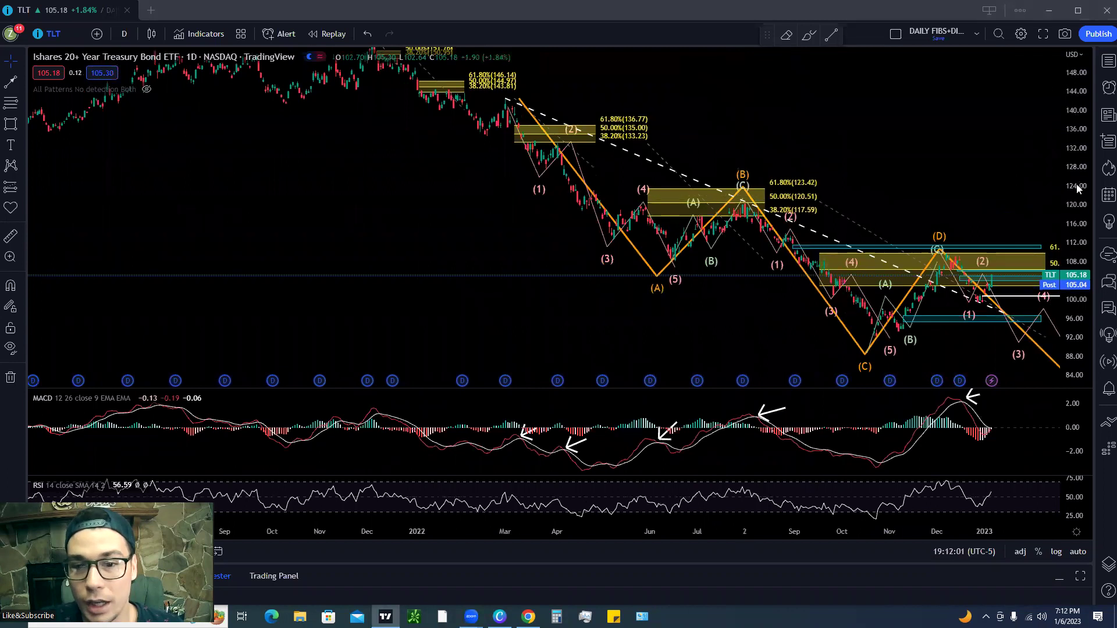
pyautogui.scroll(3, 1022, 174)
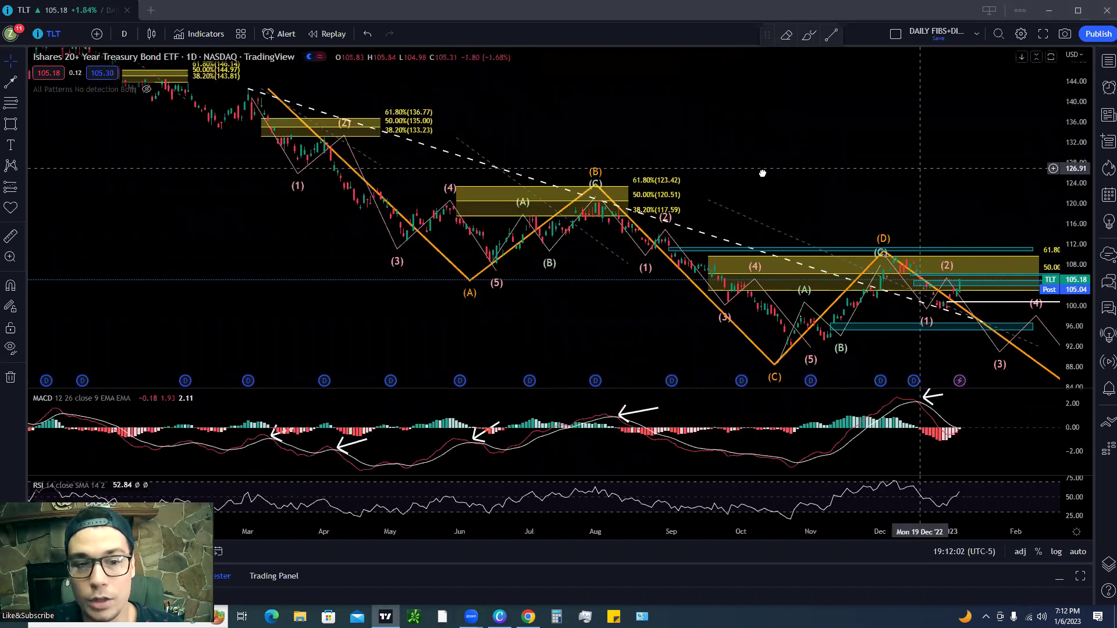
pyautogui.hscroll(5, 762, 174)
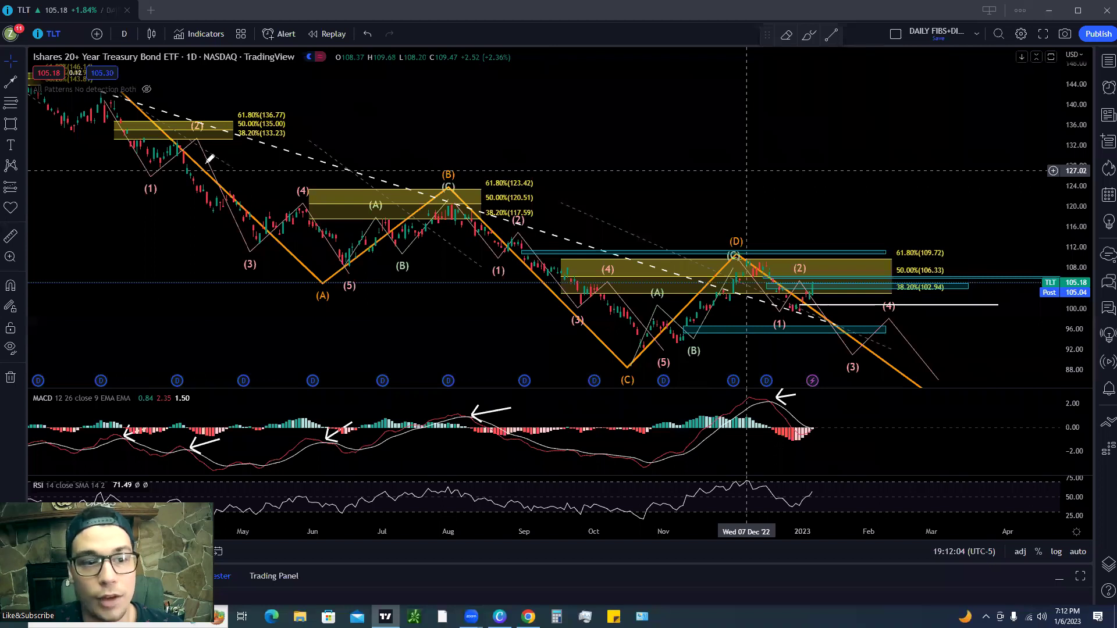
pyautogui.moveTo(209, 158)
pyautogui.mouseDown()
pyautogui.moveTo(577, 356)
pyautogui.moveTo(727, 265)
pyautogui.moveTo(847, 338)
pyautogui.mouseUp()
pyautogui.moveTo(324, 278); pyautogui.dragTo(334, 263)
pyautogui.moveTo(615, 382); pyautogui.dragTo(642, 375)
pyautogui.moveTo(930, 374)
pyautogui.mouseDown()
pyautogui.moveTo(962, 392)
pyautogui.moveTo(944, 377)
pyautogui.mouseUp()
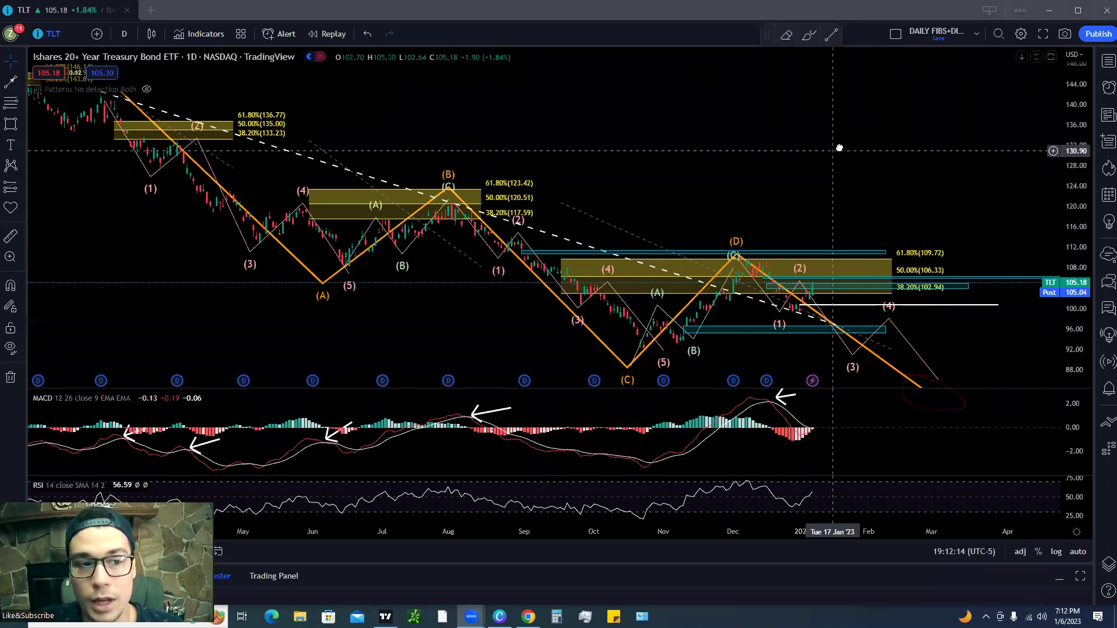
# - Show the March to September 2022 section of the chart and mark its Fibonacci retracement zone labelled 38.20%(133.23) in red
pyautogui.hscroll(1, 837, 140)
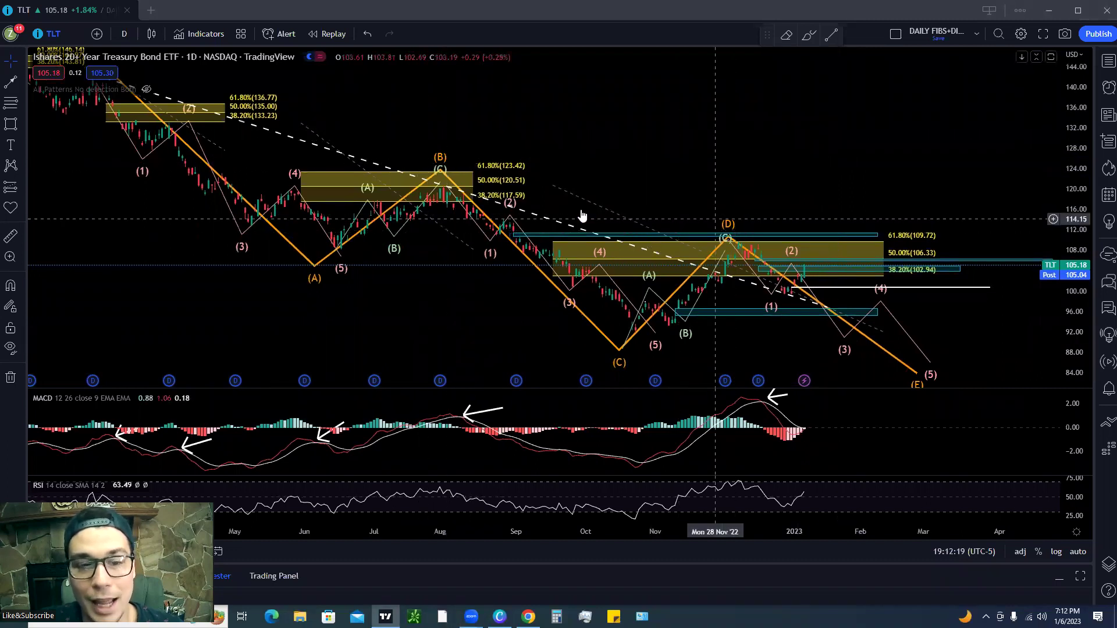
pyautogui.scroll(-1, 468, 111)
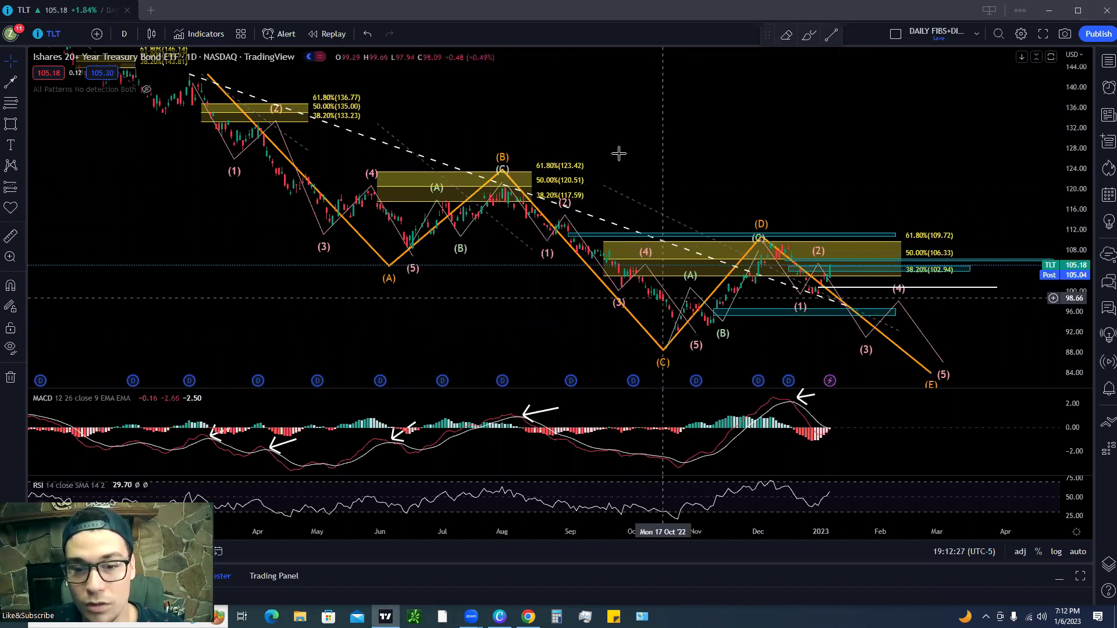
pyautogui.scroll(3, 761, 182)
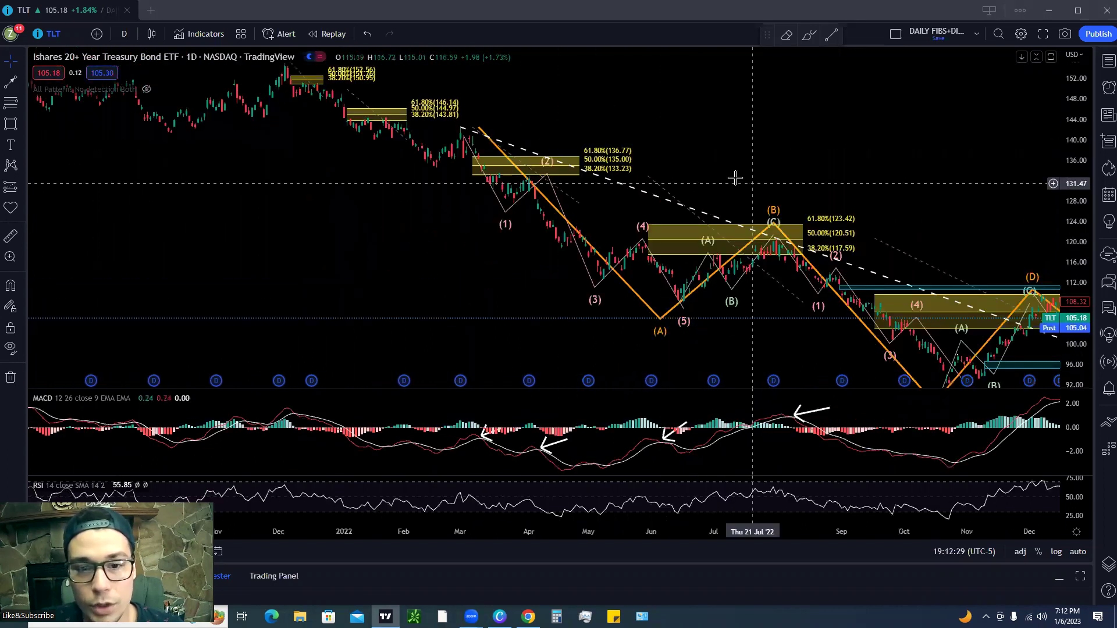
pyautogui.moveTo(736, 177); pyautogui.dragTo(462, 145)
pyautogui.scroll(2, 835, 148)
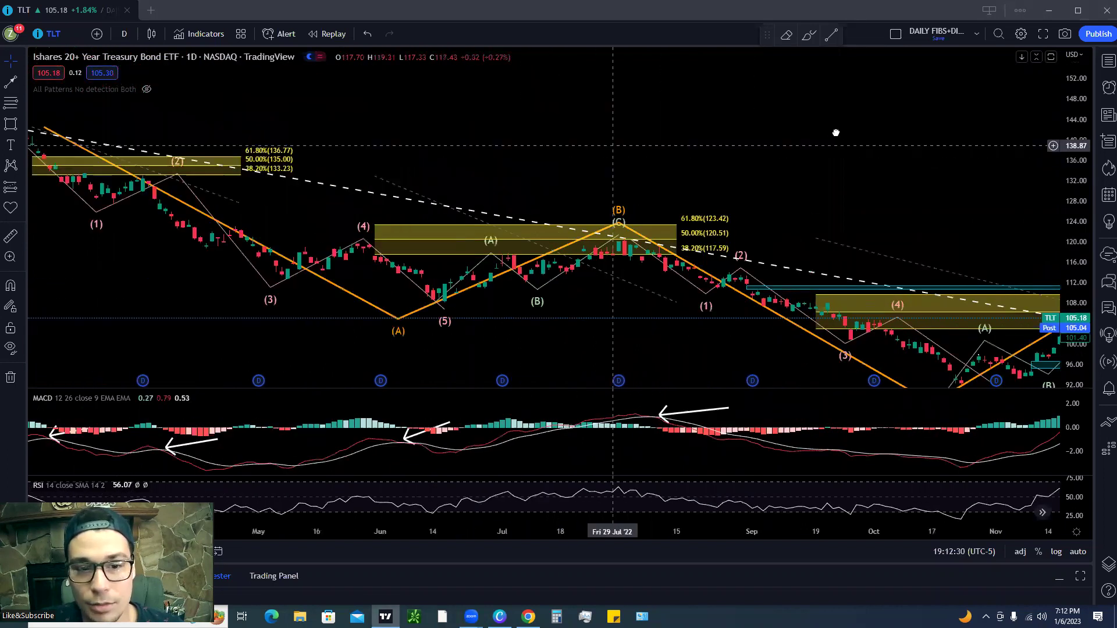
pyautogui.hscroll(-5, 836, 133)
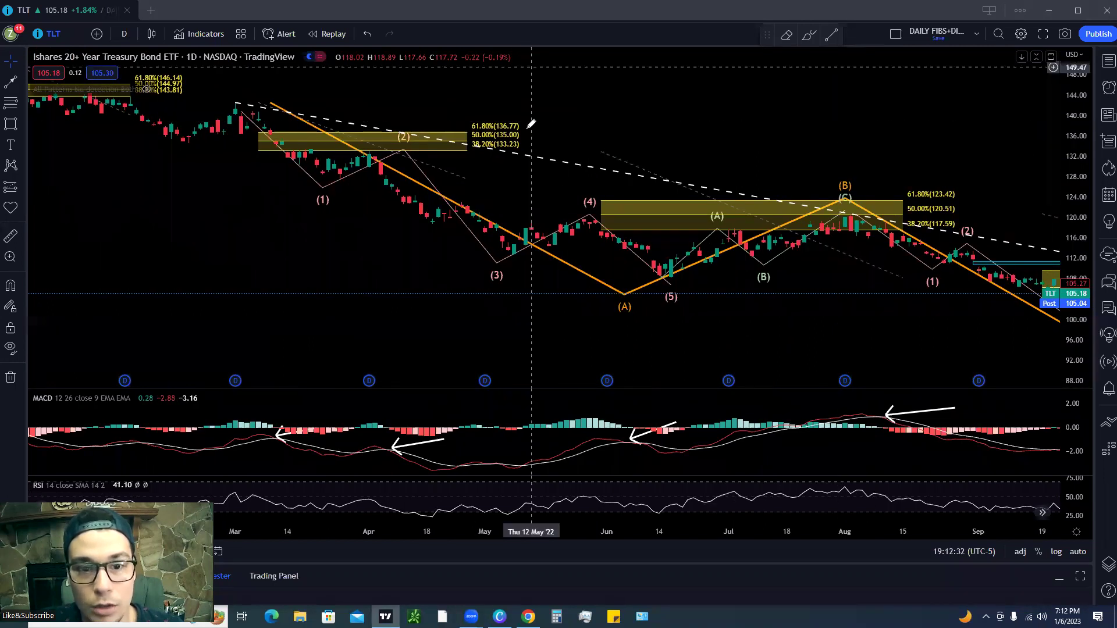
pyautogui.moveTo(523, 124); pyautogui.dragTo(474, 134)
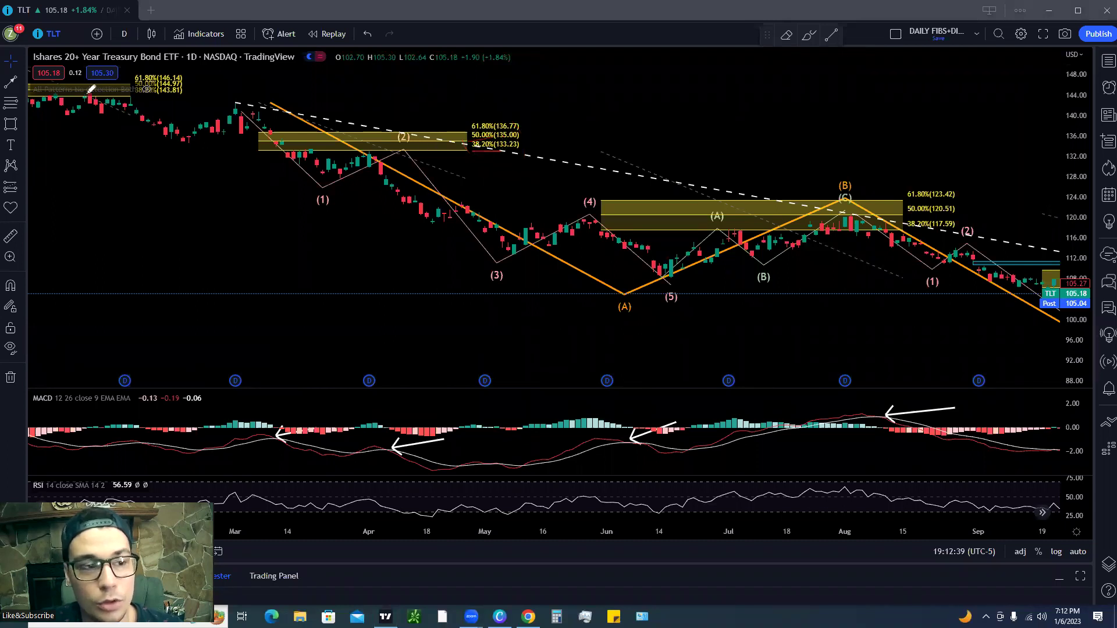
pyautogui.moveTo(26, 100); pyautogui.dragTo(36, 104)
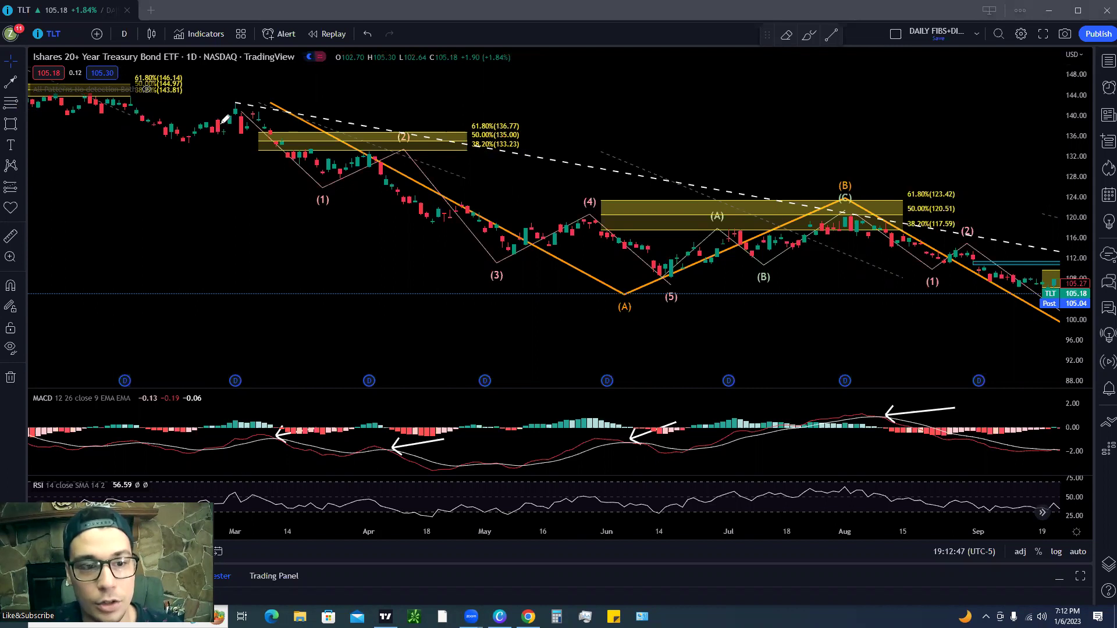
# - Trace in red the five-wave decline from March to June 2022 and the following correction around the orange (B) peak
pyautogui.moveTo(239, 103)
pyautogui.mouseDown()
pyautogui.moveTo(338, 183)
pyautogui.moveTo(460, 224)
pyautogui.moveTo(488, 262)
pyautogui.mouseUp()
pyautogui.moveTo(535, 225); pyautogui.dragTo(655, 274)
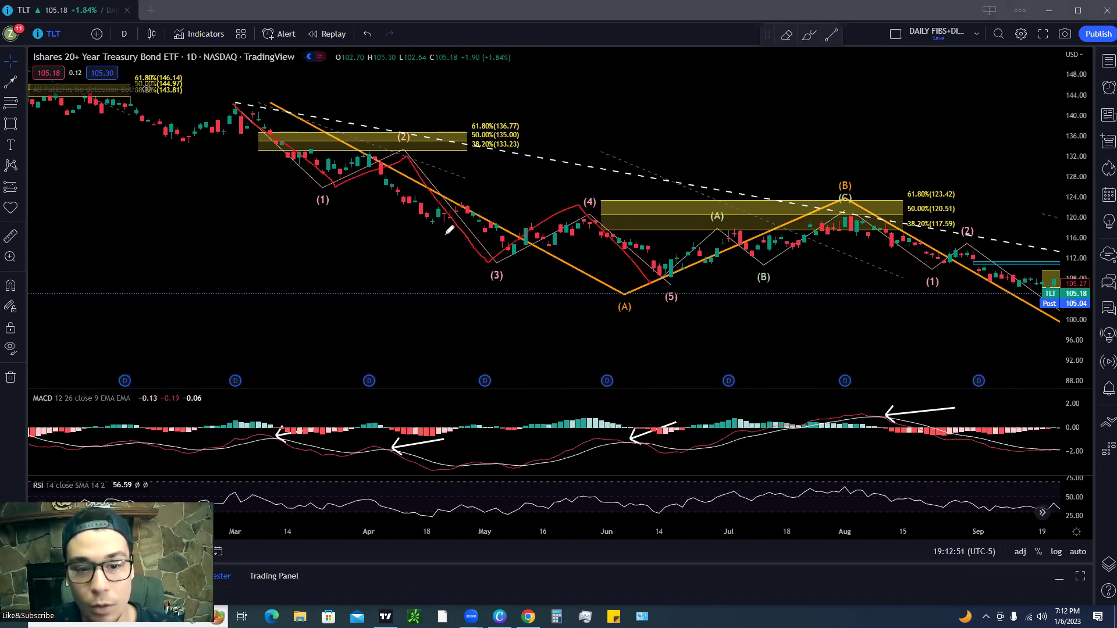
pyautogui.moveTo(663, 273)
pyautogui.mouseDown()
pyautogui.moveTo(709, 216)
pyautogui.moveTo(787, 267)
pyautogui.moveTo(875, 195)
pyautogui.moveTo(844, 230)
pyautogui.moveTo(864, 236)
pyautogui.mouseUp()
pyautogui.moveTo(901, 199)
pyautogui.mouseDown()
pyautogui.moveTo(931, 235)
pyautogui.moveTo(971, 212)
pyautogui.moveTo(895, 192)
pyautogui.mouseUp()
pyautogui.moveTo(821, 216)
pyautogui.mouseDown()
pyautogui.moveTo(927, 216)
pyautogui.moveTo(948, 199)
pyautogui.moveTo(948, 217)
pyautogui.moveTo(885, 196)
pyautogui.moveTo(855, 209)
pyautogui.moveTo(938, 259)
pyautogui.mouseUp()
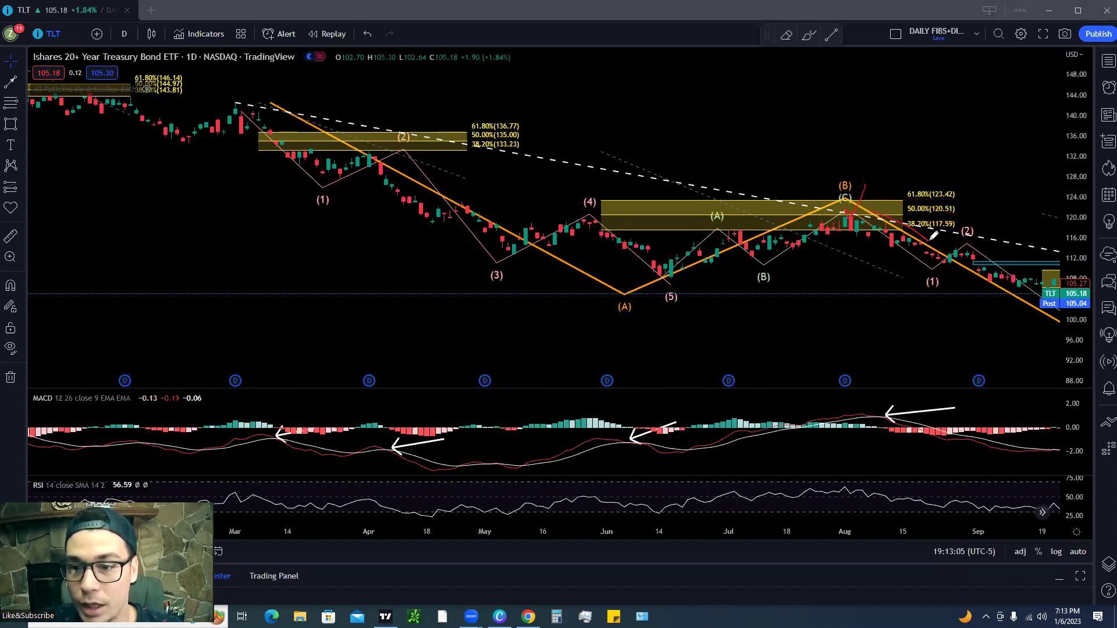
# - Mark the move from wave (2) in late August 2022 and circle the (D) peak inside the Fibonacci retracement zone
pyautogui.moveTo(745, 88); pyautogui.dragTo(389, 56)
pyautogui.moveTo(1079, 273); pyautogui.dragTo(1074, 243)
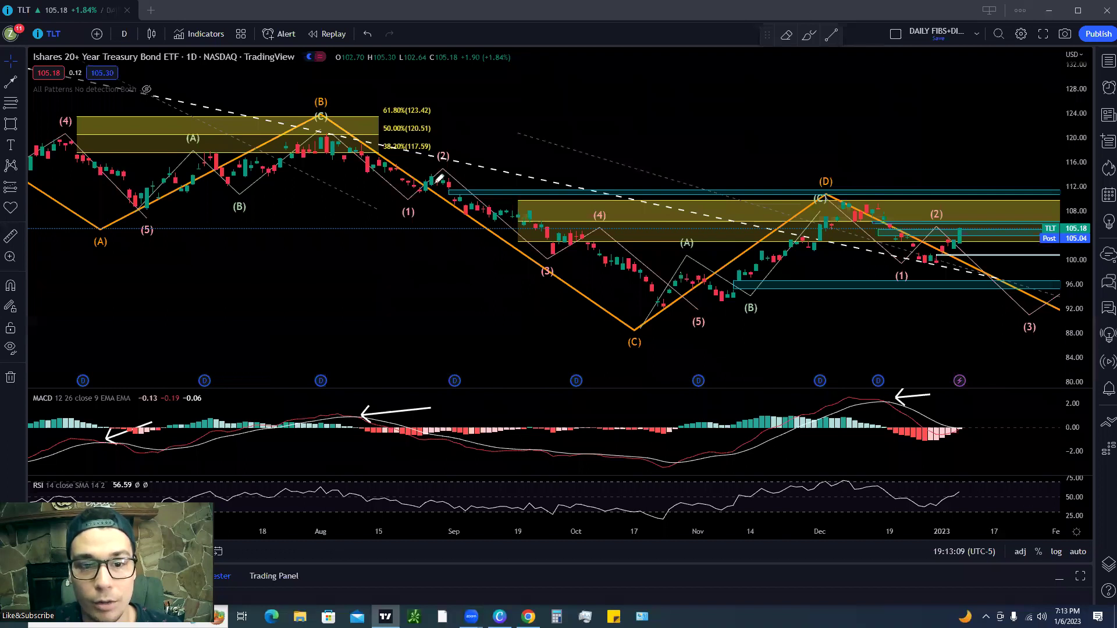
pyautogui.moveTo(439, 179)
pyautogui.mouseDown()
pyautogui.moveTo(546, 267)
pyautogui.moveTo(667, 302)
pyautogui.moveTo(634, 324)
pyautogui.moveTo(643, 360)
pyautogui.moveTo(652, 314)
pyautogui.moveTo(647, 329)
pyautogui.moveTo(695, 245)
pyautogui.moveTo(785, 249)
pyautogui.moveTo(866, 193)
pyautogui.moveTo(855, 198)
pyautogui.mouseUp()
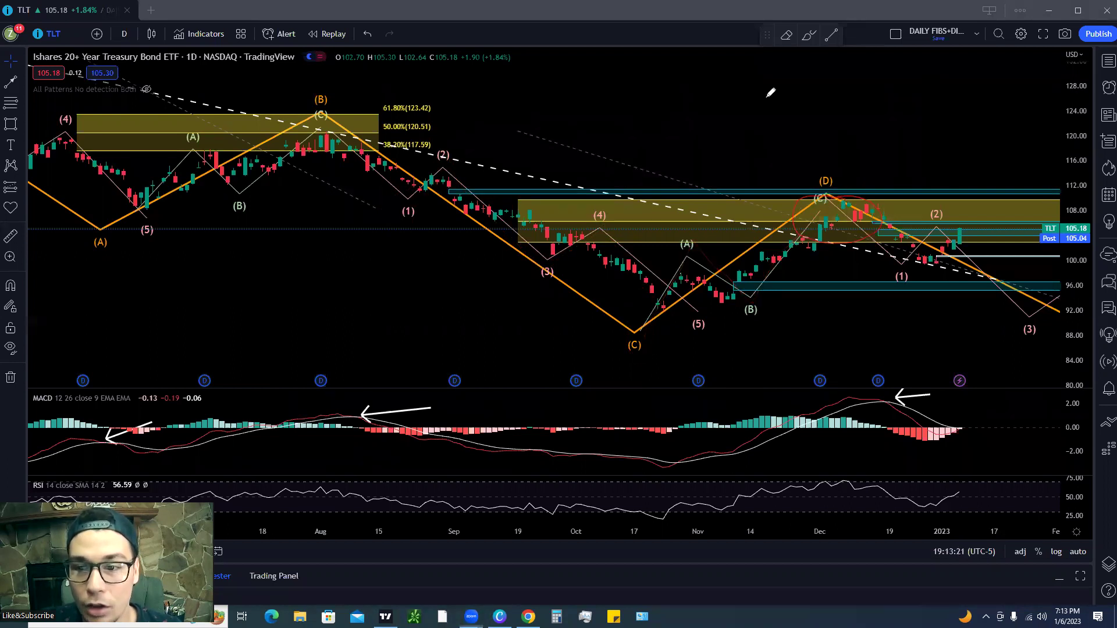
# - Trace the December decline from (D) to wave (1) and draw a red arrow down into the teal zone near 96
pyautogui.moveTo(718, 118); pyautogui.dragTo(354, 99)
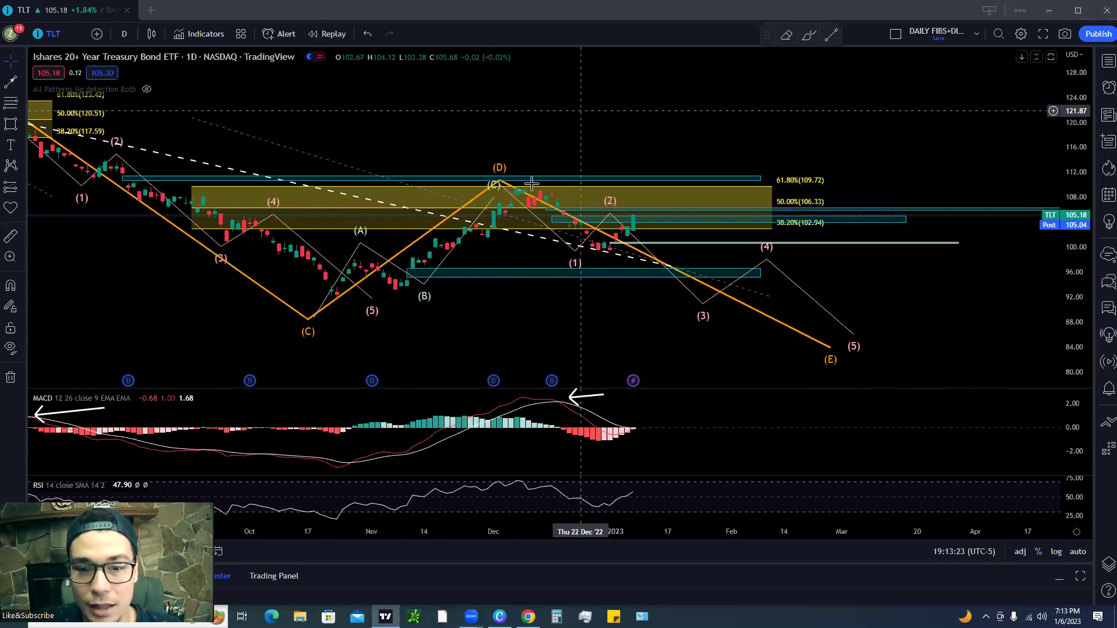
pyautogui.moveTo(1083, 269); pyautogui.dragTo(1076, 220)
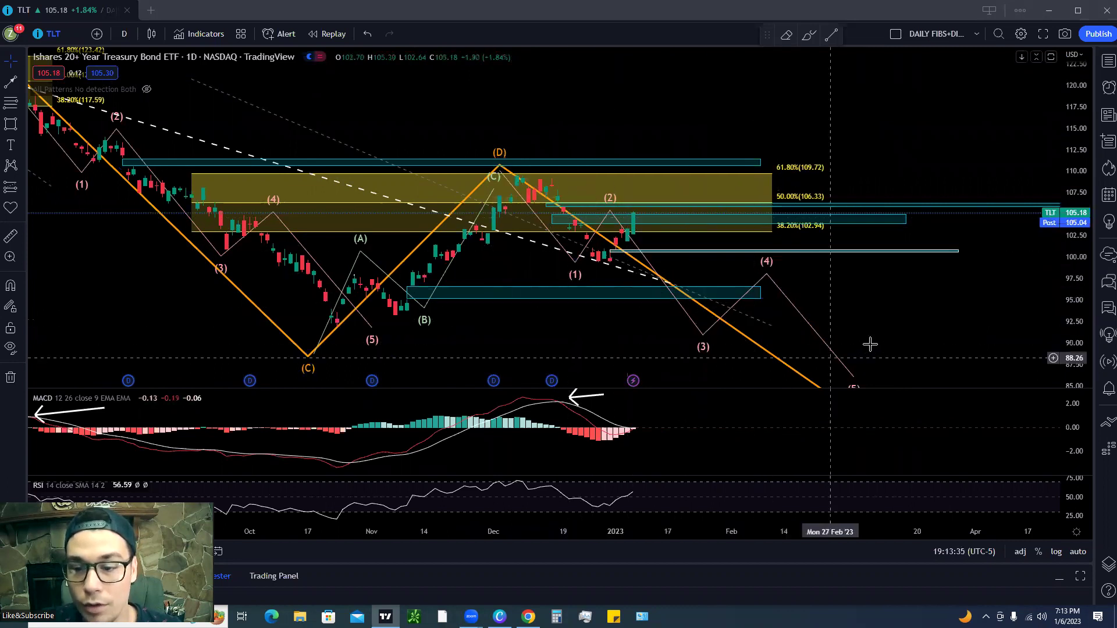
pyautogui.moveTo(840, 397); pyautogui.dragTo(832, 349)
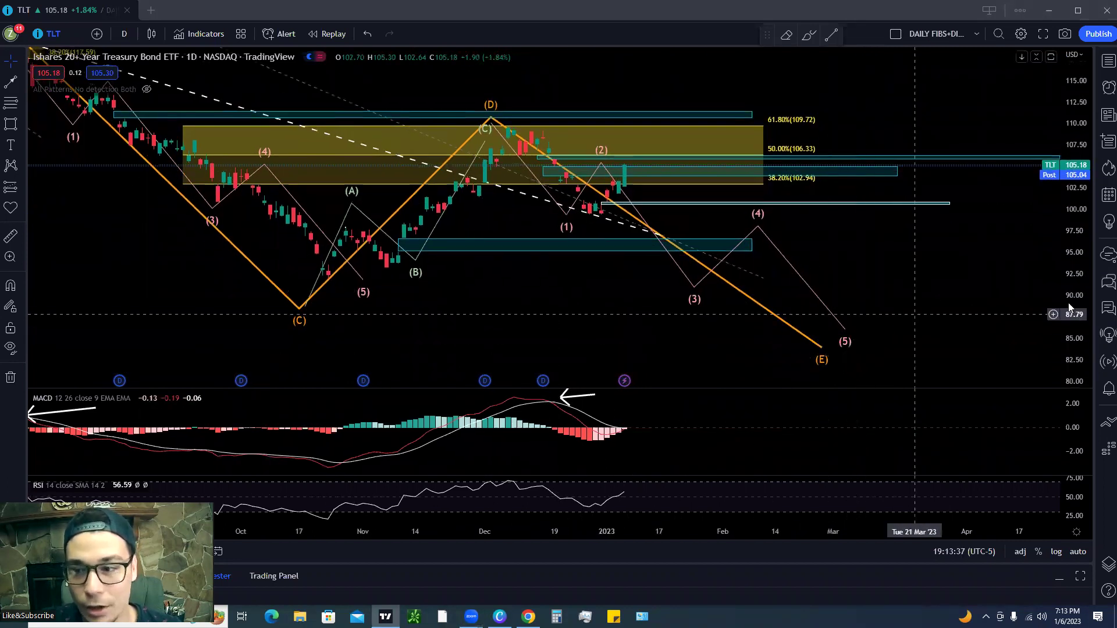
pyautogui.scroll(4, 999, 259)
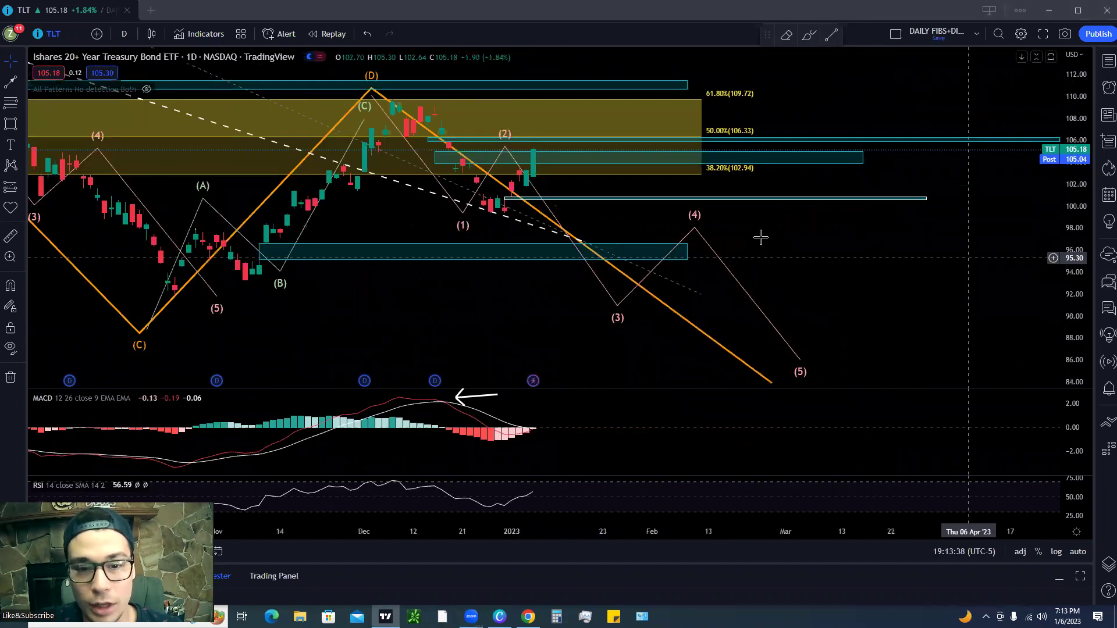
pyautogui.moveTo(814, 250); pyautogui.dragTo(860, 257)
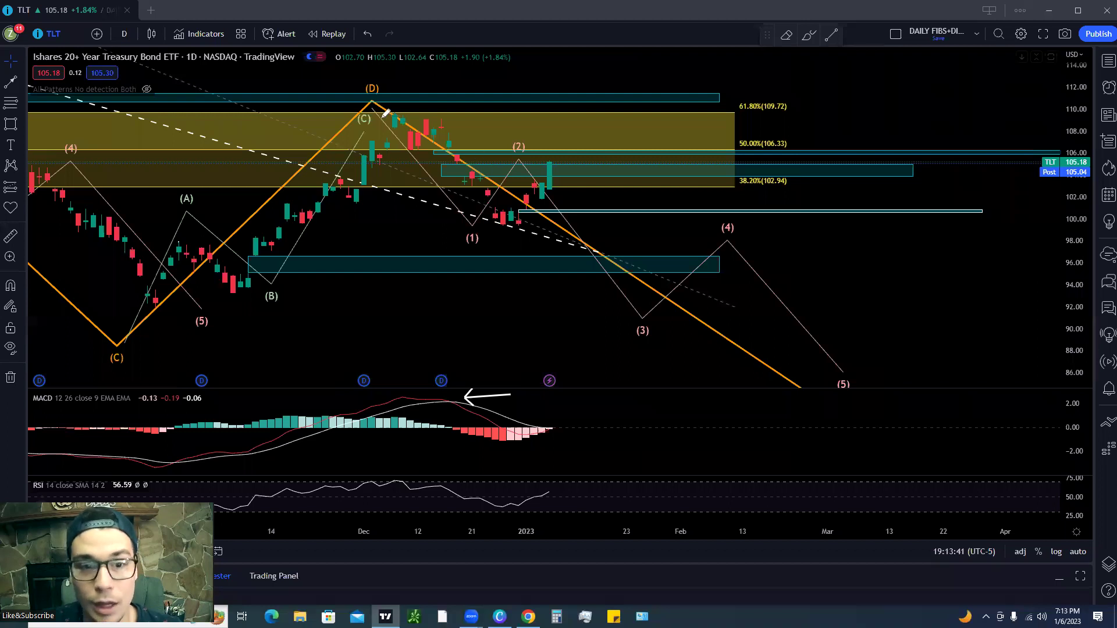
pyautogui.moveTo(377, 106)
pyautogui.mouseDown()
pyautogui.moveTo(440, 207)
pyautogui.moveTo(474, 229)
pyautogui.mouseUp()
pyautogui.moveTo(312, 154); pyautogui.dragTo(523, 224)
pyautogui.moveTo(331, 207)
pyautogui.mouseDown()
pyautogui.moveTo(445, 123)
pyautogui.moveTo(504, 256)
pyautogui.mouseUp()
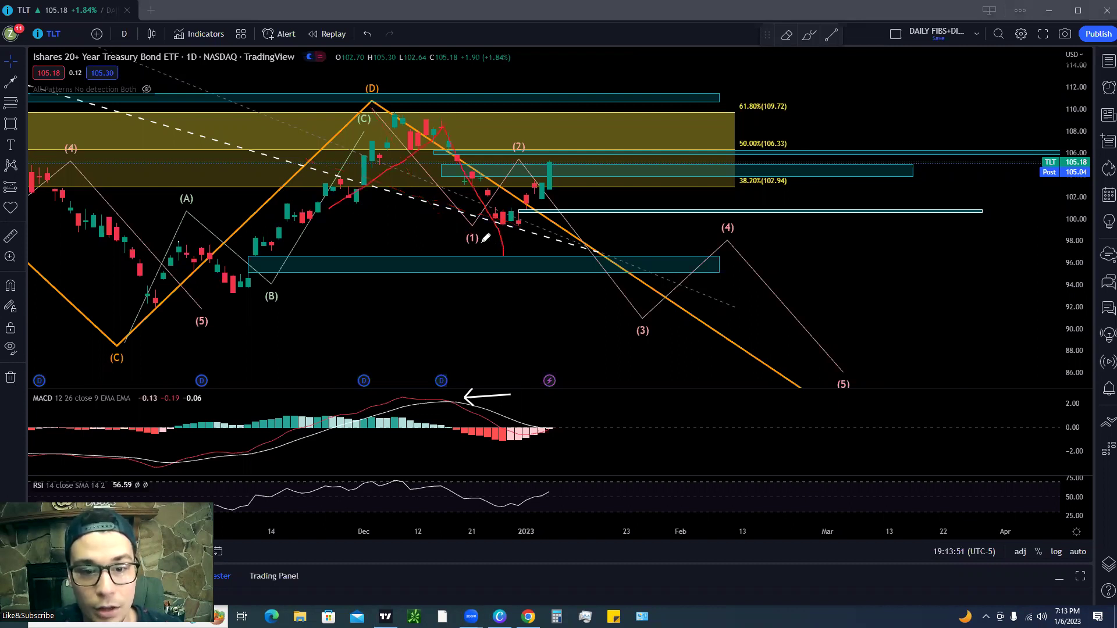
pyautogui.moveTo(420, 194)
pyautogui.mouseDown()
pyautogui.moveTo(557, 244)
pyautogui.moveTo(515, 256)
pyautogui.moveTo(525, 262)
pyautogui.mouseUp()
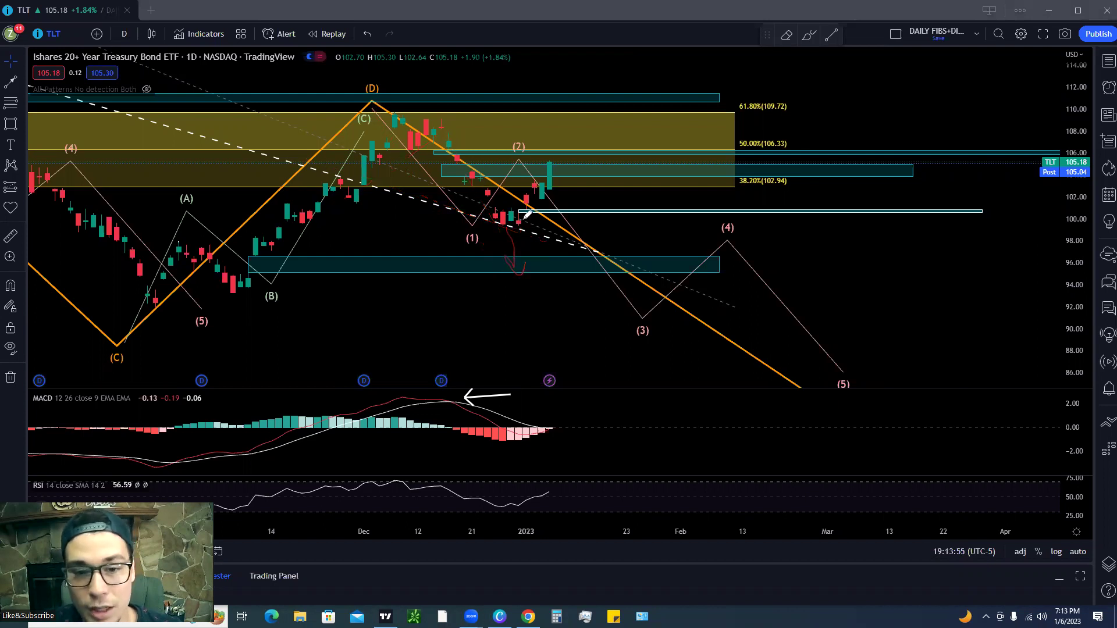
# - Trace the January rebound from wave (1) with an upward arrow and box the area at the 50.00%(106.33) level
pyautogui.moveTo(529, 210)
pyautogui.mouseDown()
pyautogui.moveTo(494, 223)
pyautogui.moveTo(527, 224)
pyautogui.moveTo(506, 203)
pyautogui.moveTo(527, 210)
pyautogui.moveTo(508, 204)
pyautogui.mouseUp()
pyautogui.moveTo(547, 170)
pyautogui.mouseDown()
pyautogui.moveTo(537, 178)
pyautogui.moveTo(554, 174)
pyautogui.mouseUp()
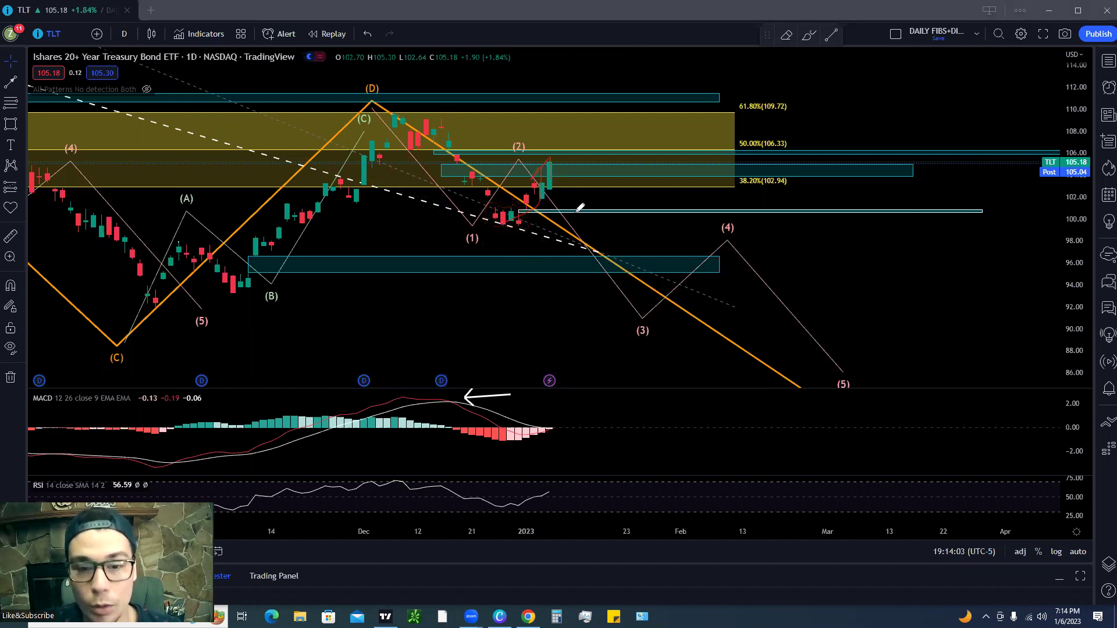
pyautogui.moveTo(564, 147); pyautogui.dragTo(570, 163)
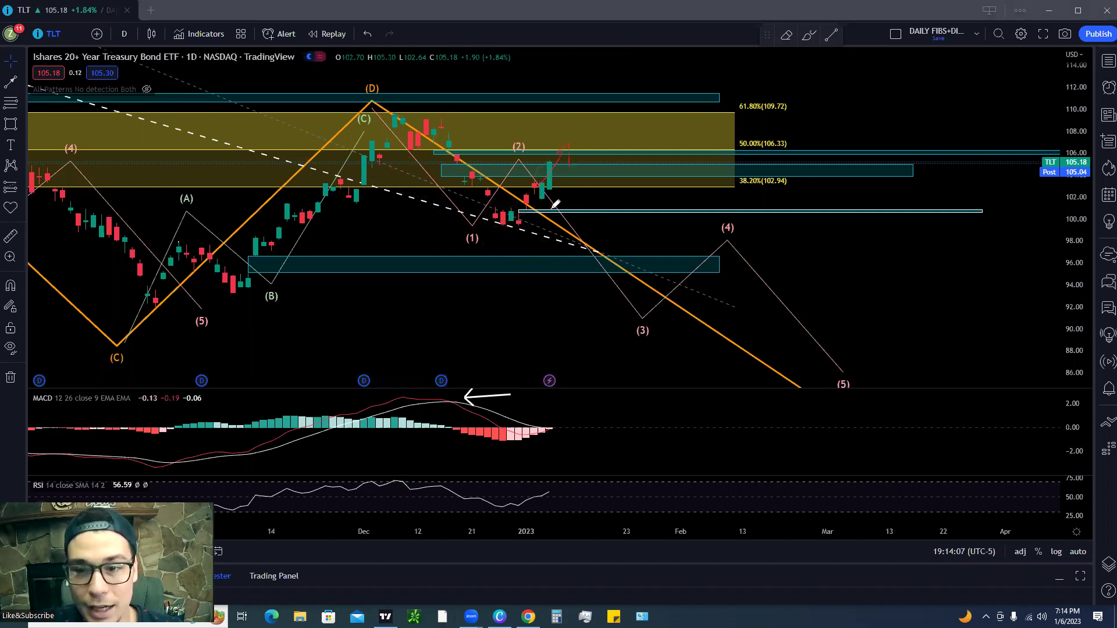
pyautogui.moveTo(626, 149); pyautogui.dragTo(582, 151)
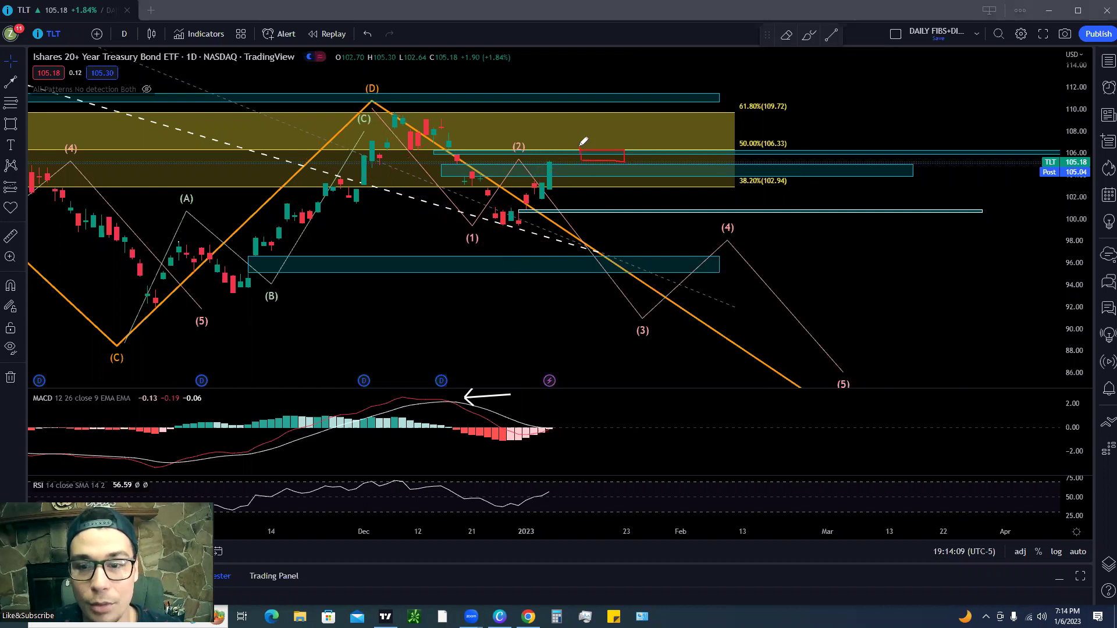
pyautogui.moveTo(745, 155); pyautogui.dragTo(762, 134)
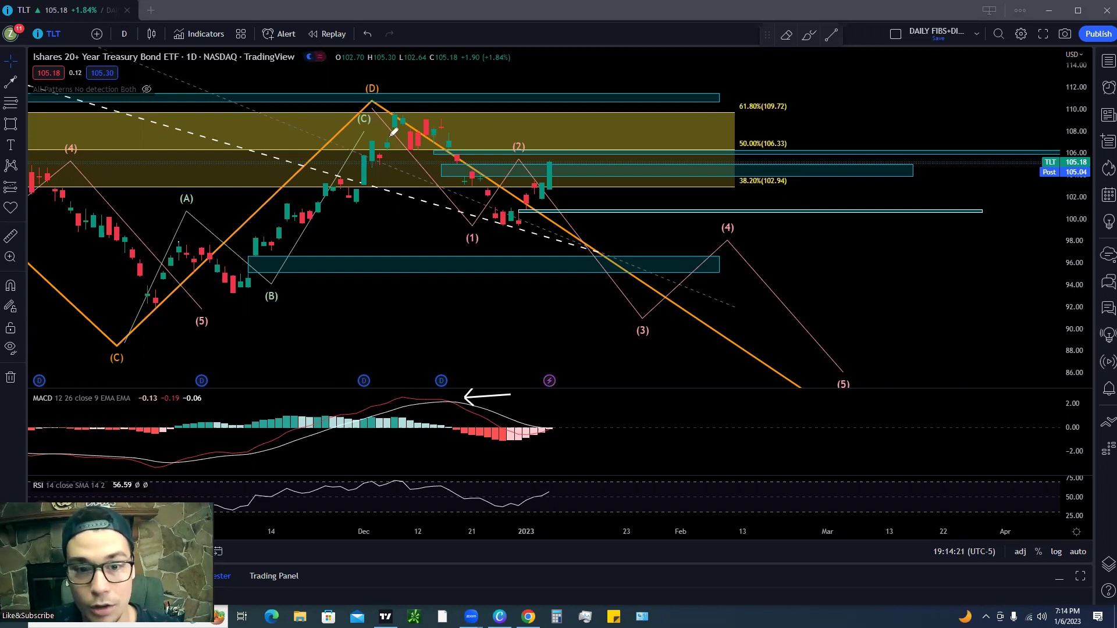
# - Mark the drop from (D) to wave (1) again and draw a red arrow rising past wave (2) above the 50% level
pyautogui.moveTo(359, 98)
pyautogui.mouseDown()
pyautogui.moveTo(469, 212)
pyautogui.moveTo(512, 233)
pyautogui.moveTo(468, 232)
pyautogui.moveTo(501, 255)
pyautogui.mouseUp()
pyautogui.moveTo(453, 214)
pyautogui.mouseDown()
pyautogui.moveTo(545, 232)
pyautogui.moveTo(527, 234)
pyautogui.moveTo(544, 165)
pyautogui.moveTo(576, 150)
pyautogui.mouseUp()
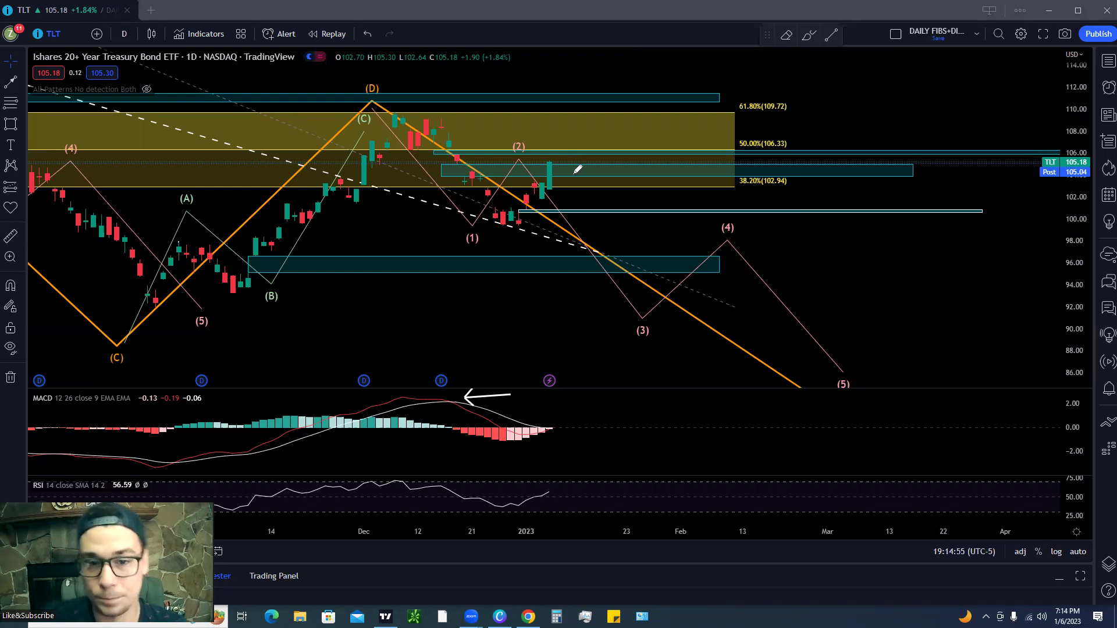
pyautogui.moveTo(451, 240)
pyautogui.mouseDown()
pyautogui.moveTo(526, 145)
pyautogui.moveTo(544, 154)
pyautogui.mouseUp()
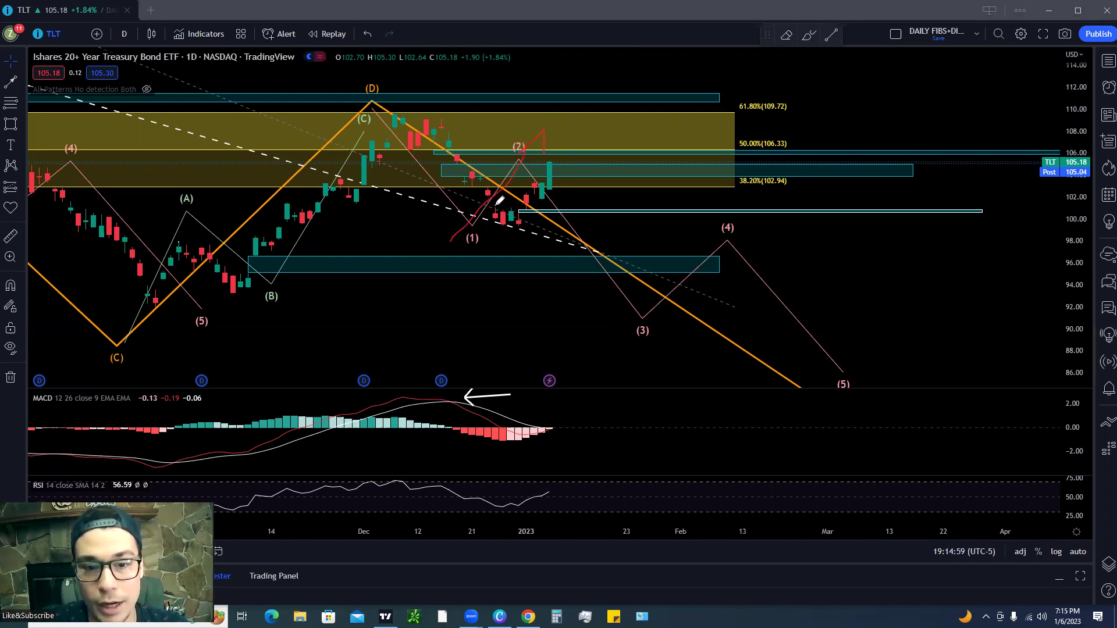
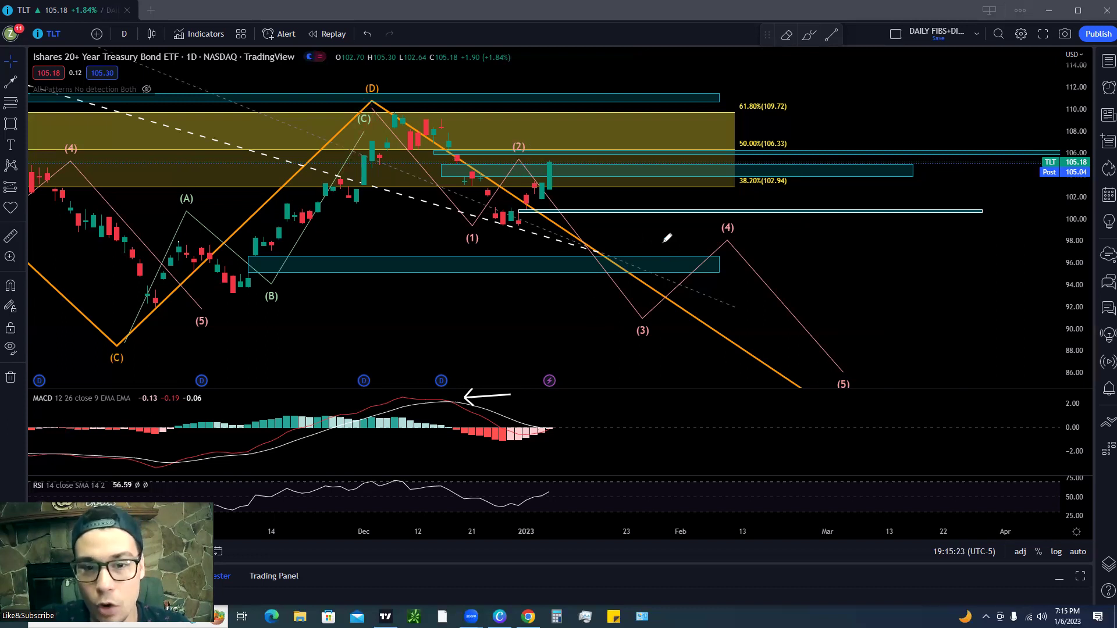
# - Mark the resistance area around the 50% level and highlight the latest candle at the teal zone in red
pyautogui.moveTo(550, 161); pyautogui.dragTo(579, 138)
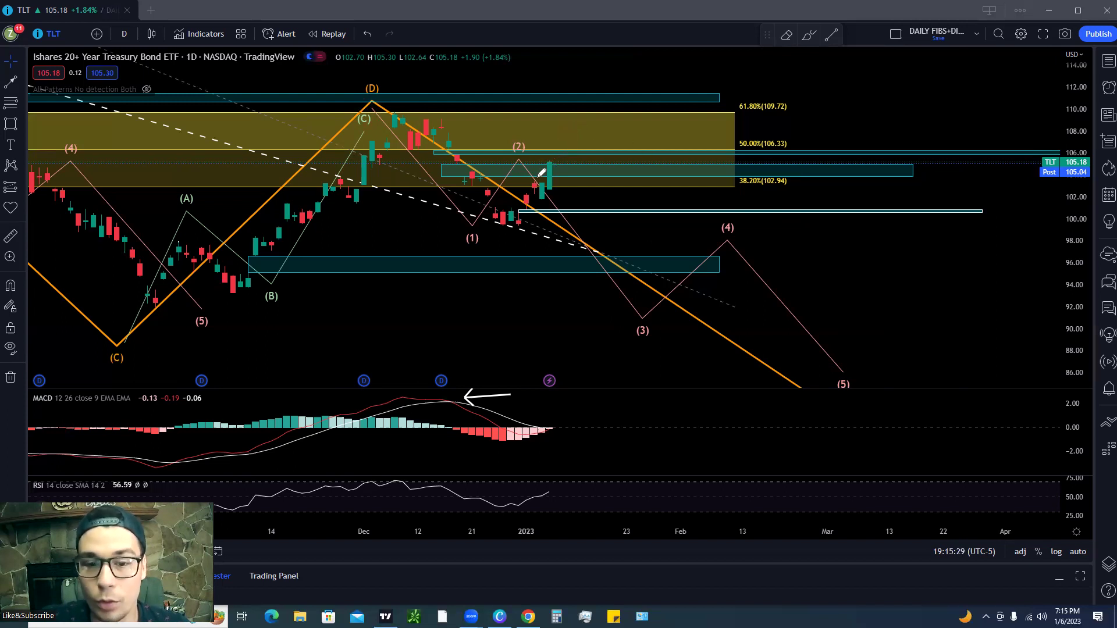
pyautogui.moveTo(577, 138)
pyautogui.mouseDown()
pyautogui.moveTo(524, 132)
pyautogui.moveTo(493, 150)
pyautogui.moveTo(498, 160)
pyautogui.moveTo(597, 159)
pyautogui.mouseUp()
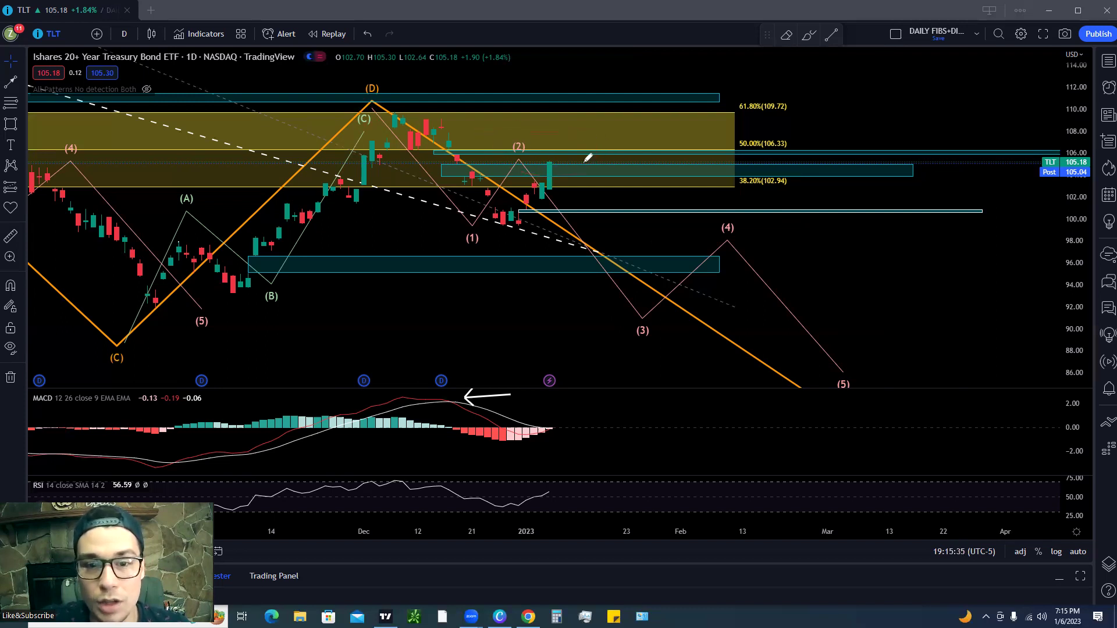
pyautogui.moveTo(562, 155)
pyautogui.mouseDown()
pyautogui.moveTo(547, 159)
pyautogui.moveTo(567, 159)
pyautogui.mouseUp()
pyautogui.moveTo(478, 145)
pyautogui.mouseDown()
pyautogui.moveTo(477, 99)
pyautogui.moveTo(488, 104)
pyautogui.mouseUp()
pyautogui.moveTo(679, 143)
pyautogui.mouseDown()
pyautogui.moveTo(669, 158)
pyautogui.moveTo(684, 163)
pyautogui.mouseUp()
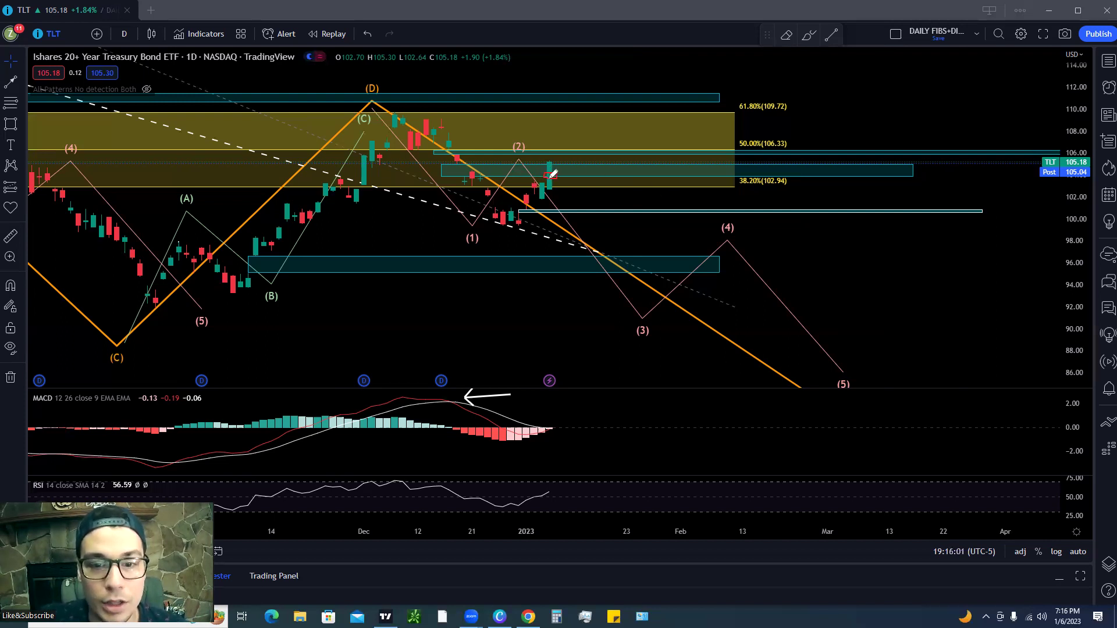
pyautogui.moveTo(556, 162); pyautogui.dragTo(557, 171)
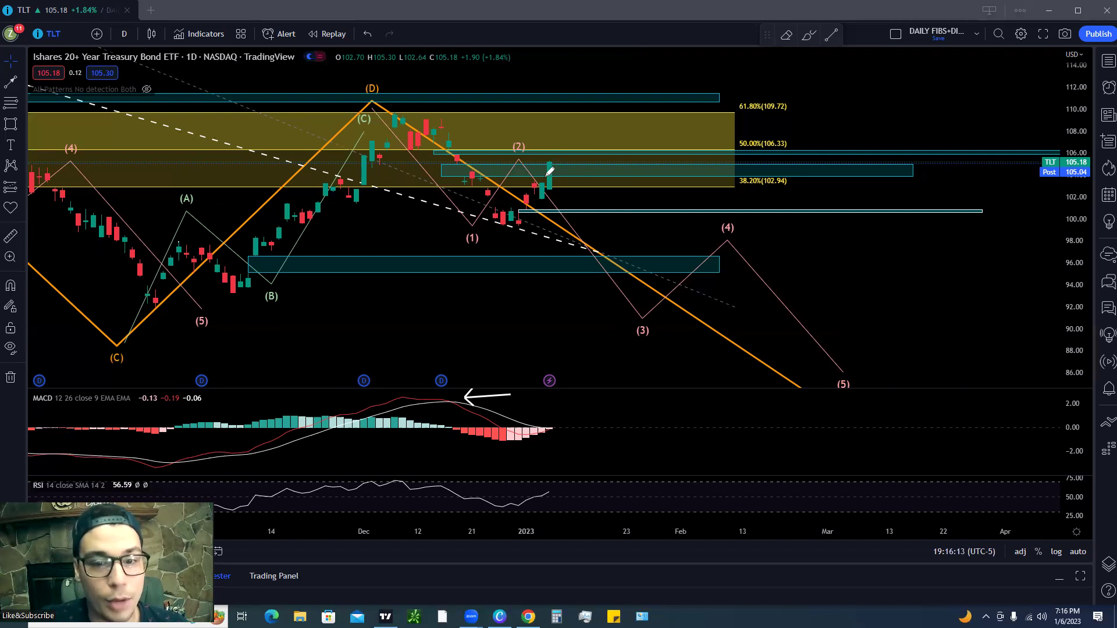
# - Mark the 50.00%(106.33) and 61.80%(109.72) levels and draw a red arrow rising from the wave (1) low past the latest candle
pyautogui.moveTo(549, 172)
pyautogui.mouseDown()
pyautogui.moveTo(563, 149)
pyautogui.moveTo(582, 153)
pyautogui.moveTo(564, 145)
pyautogui.mouseUp()
pyautogui.moveTo(733, 148)
pyautogui.mouseDown()
pyautogui.moveTo(794, 135)
pyautogui.moveTo(737, 138)
pyautogui.moveTo(796, 144)
pyautogui.moveTo(775, 134)
pyautogui.mouseUp()
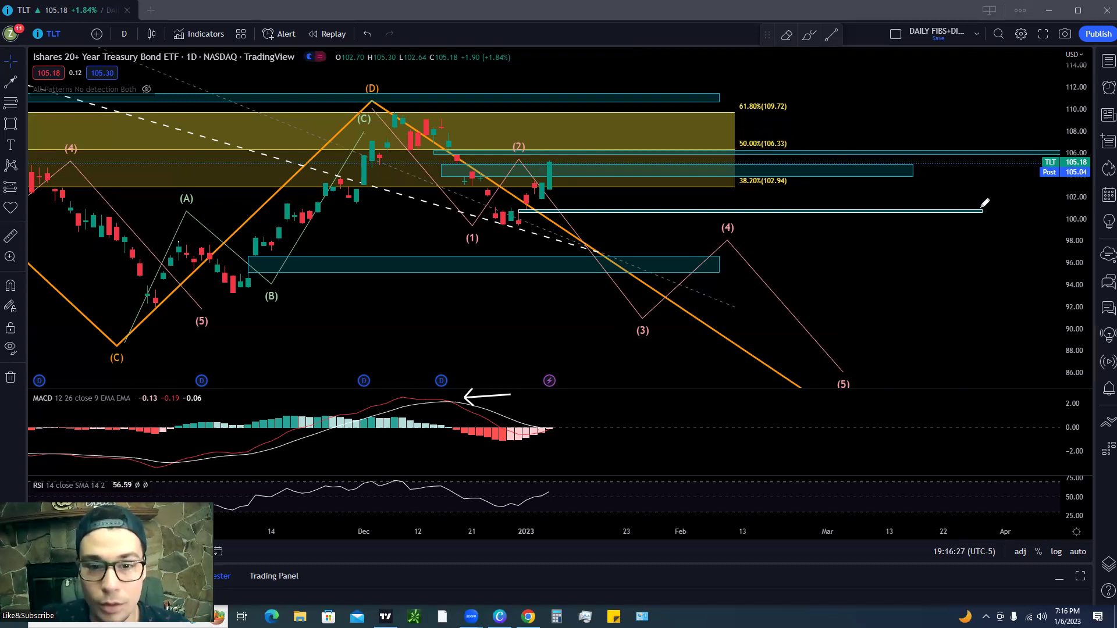
pyautogui.moveTo(490, 212)
pyautogui.mouseDown()
pyautogui.moveTo(548, 162)
pyautogui.moveTo(554, 142)
pyautogui.moveTo(558, 159)
pyautogui.mouseUp()
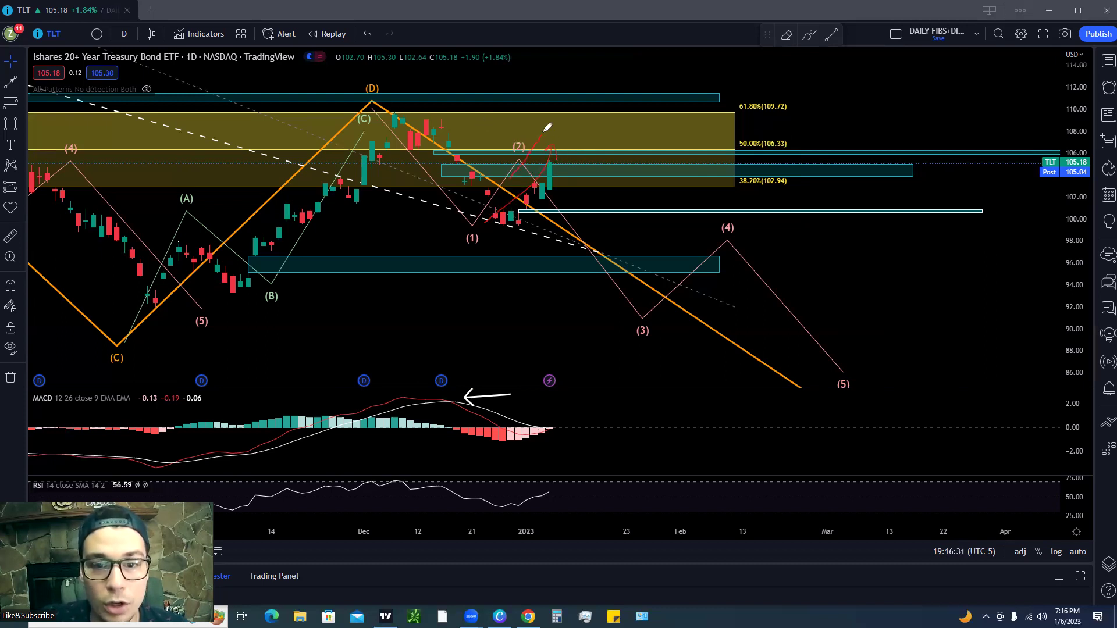
pyautogui.moveTo(781, 88)
pyautogui.mouseDown()
pyautogui.moveTo(775, 124)
pyautogui.moveTo(794, 96)
pyautogui.mouseUp()
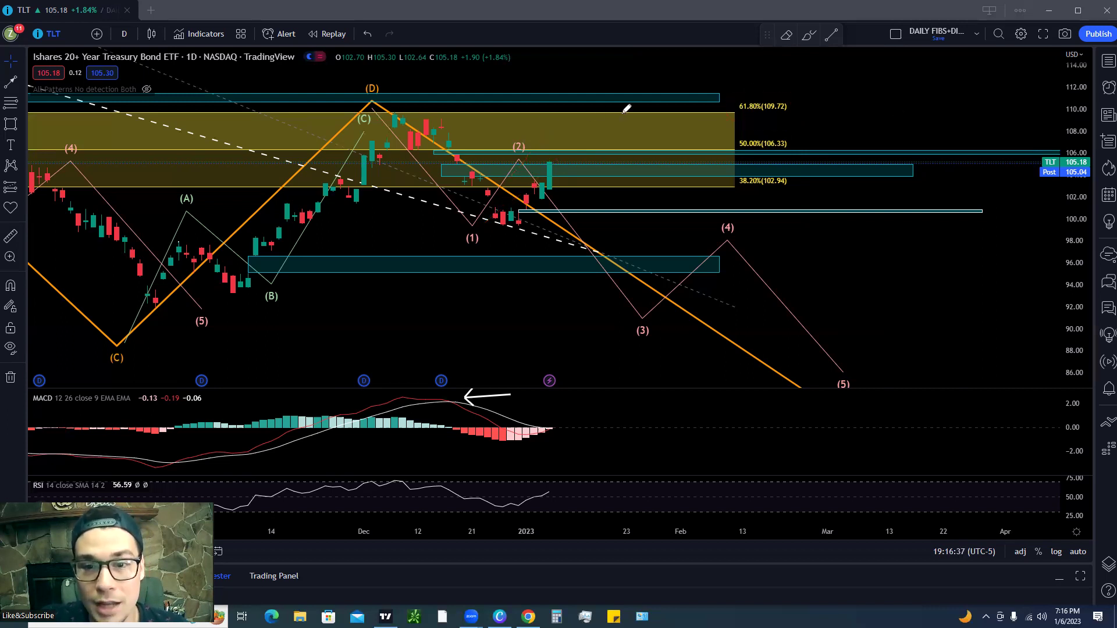
# - Mark the area at the 61.80% level and cross out the projected decline from wave (2) to wave (3)
pyautogui.moveTo(523, 114)
pyautogui.mouseDown()
pyautogui.moveTo(579, 88)
pyautogui.moveTo(576, 99)
pyautogui.mouseUp()
pyautogui.moveTo(458, 130); pyautogui.dragTo(786, 346)
pyautogui.moveTo(758, 168); pyautogui.dragTo(498, 392)
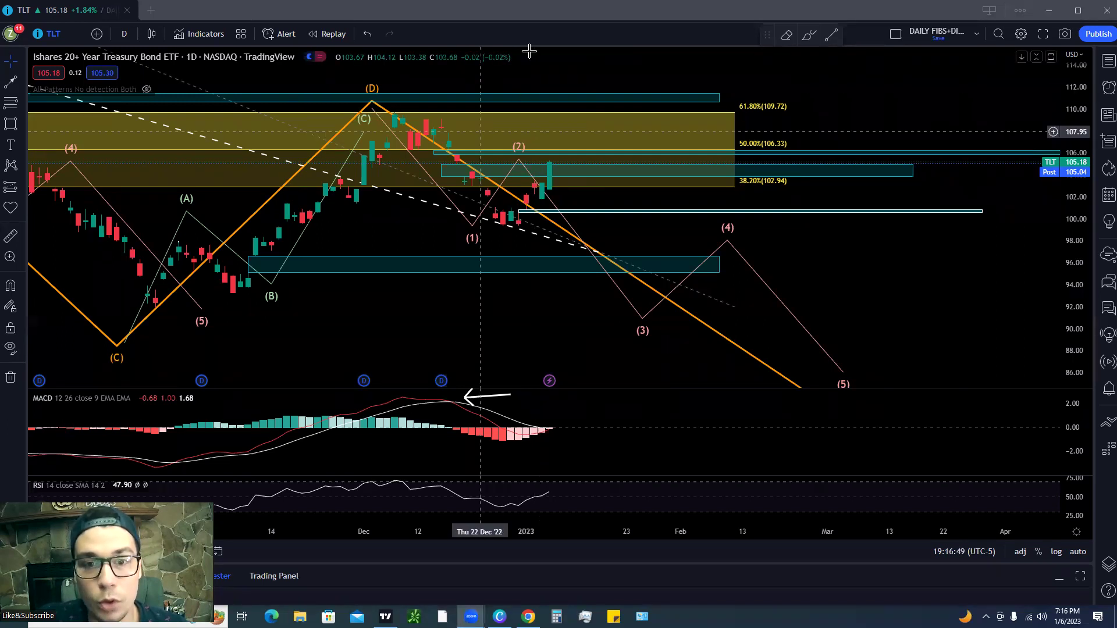
# - Trace the (A)-(B)-(C) advance from the orange (C) low up to the (D) peak in red
pyautogui.moveTo(143, 325)
pyautogui.mouseDown()
pyautogui.moveTo(204, 199)
pyautogui.moveTo(258, 285)
pyautogui.moveTo(353, 152)
pyautogui.moveTo(355, 105)
pyautogui.mouseUp()
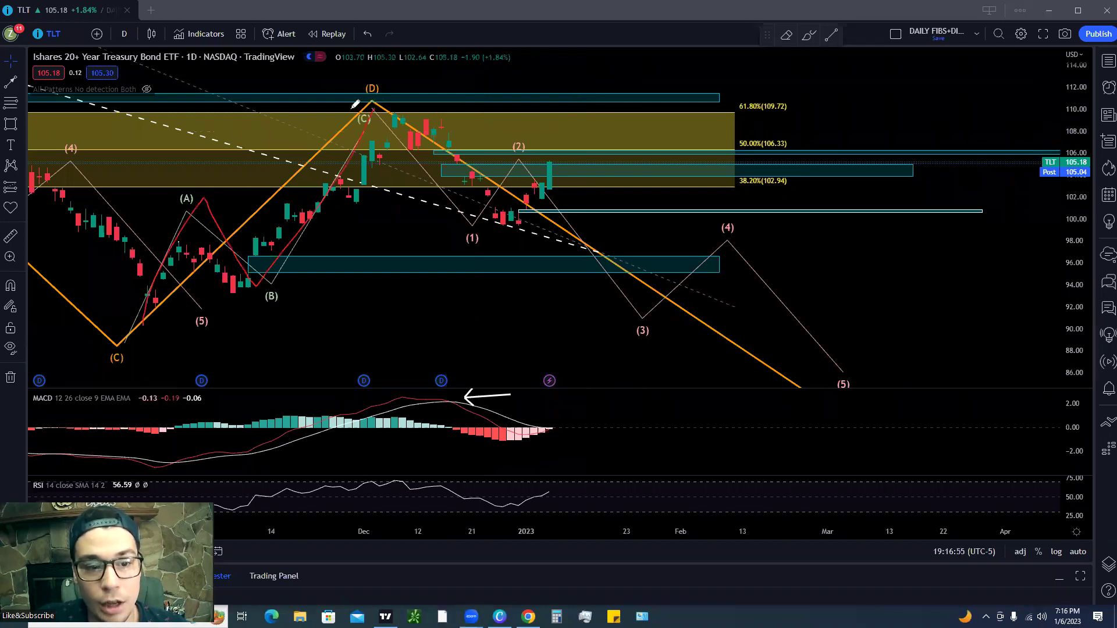
pyautogui.moveTo(129, 333)
pyautogui.mouseDown()
pyautogui.moveTo(203, 189)
pyautogui.moveTo(259, 294)
pyautogui.moveTo(401, 112)
pyautogui.moveTo(513, 214)
pyautogui.moveTo(640, 9)
pyautogui.moveTo(563, 59)
pyautogui.mouseUp()
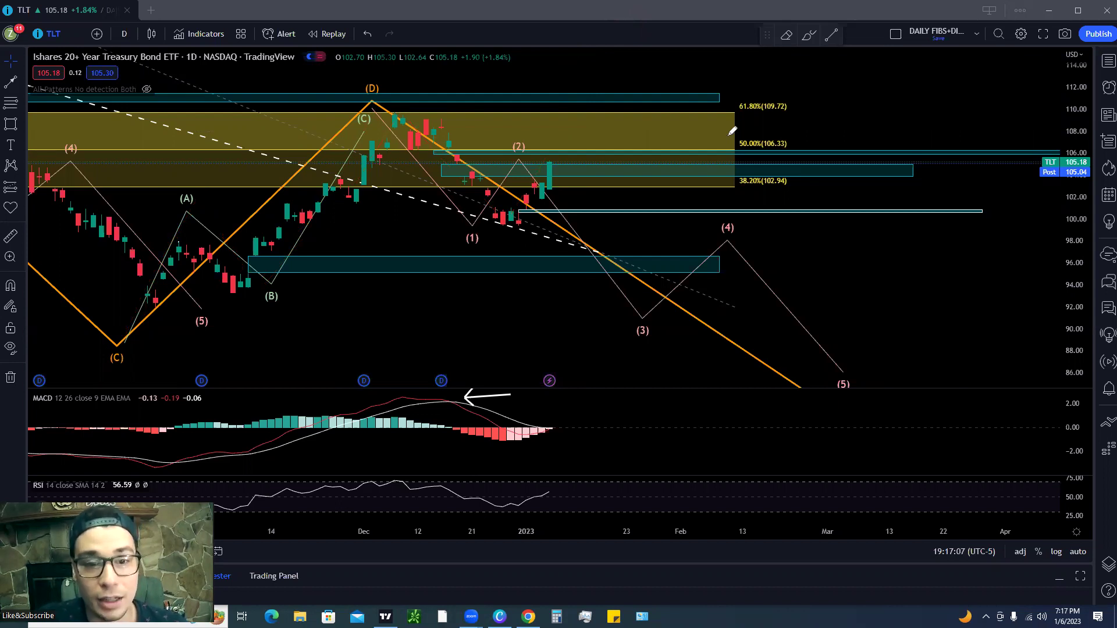
# - Mark the earlier MACD rise and peak, and project the MACD lines upward from the latest bar in red
pyautogui.moveTo(460, 271); pyautogui.dragTo(445, 407)
pyautogui.moveTo(257, 446)
pyautogui.mouseDown()
pyautogui.moveTo(350, 404)
pyautogui.moveTo(442, 394)
pyautogui.moveTo(449, 402)
pyautogui.moveTo(447, 375)
pyautogui.mouseUp()
pyautogui.moveTo(444, 270)
pyautogui.mouseDown()
pyautogui.moveTo(449, 127)
pyautogui.moveTo(516, 226)
pyautogui.mouseUp()
pyautogui.moveTo(483, 417)
pyautogui.mouseDown()
pyautogui.moveTo(544, 432)
pyautogui.moveTo(553, 429)
pyautogui.moveTo(541, 419)
pyautogui.moveTo(561, 424)
pyautogui.moveTo(534, 431)
pyautogui.moveTo(612, 400)
pyautogui.mouseUp()
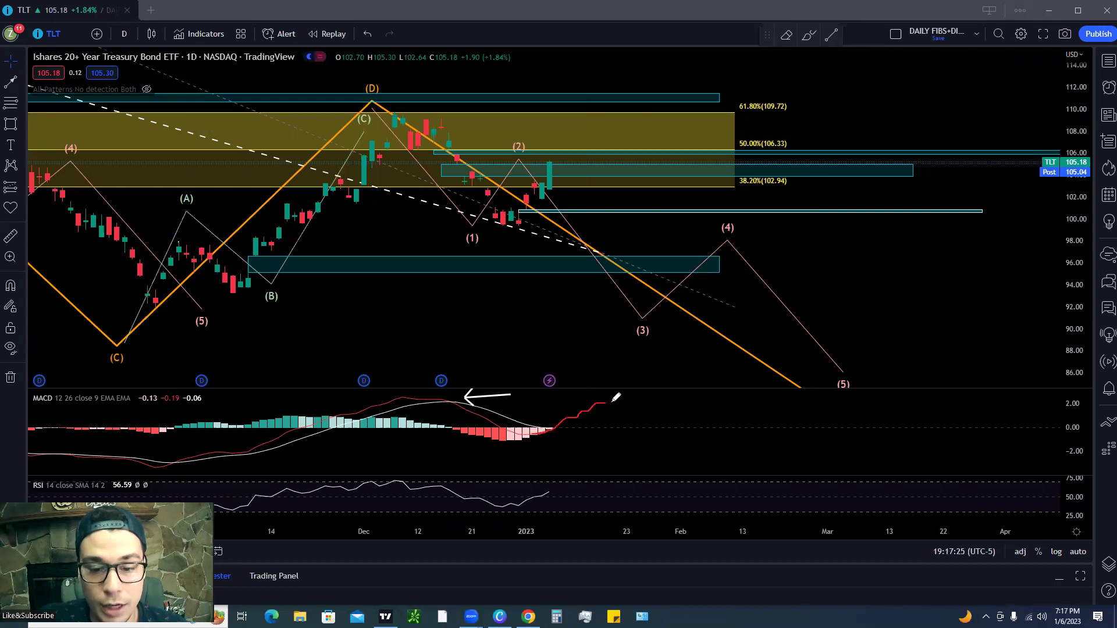
pyautogui.moveTo(549, 429); pyautogui.dragTo(614, 389)
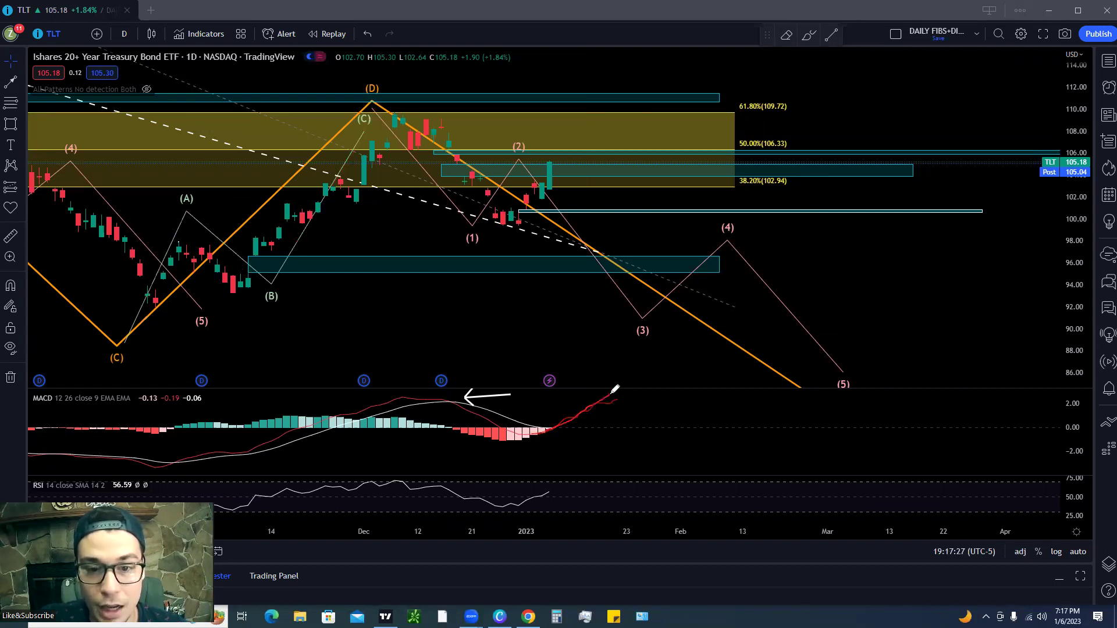
# - Draw a red path from the latest candle up to the 61.80%(109.72) level and circle the teal zone near 111
pyautogui.moveTo(553, 161)
pyautogui.mouseDown()
pyautogui.moveTo(606, 133)
pyautogui.moveTo(611, 113)
pyautogui.moveTo(623, 118)
pyautogui.mouseUp()
pyautogui.moveTo(784, 93)
pyautogui.mouseDown()
pyautogui.moveTo(745, 116)
pyautogui.moveTo(758, 95)
pyautogui.moveTo(755, 109)
pyautogui.moveTo(821, 110)
pyautogui.mouseUp()
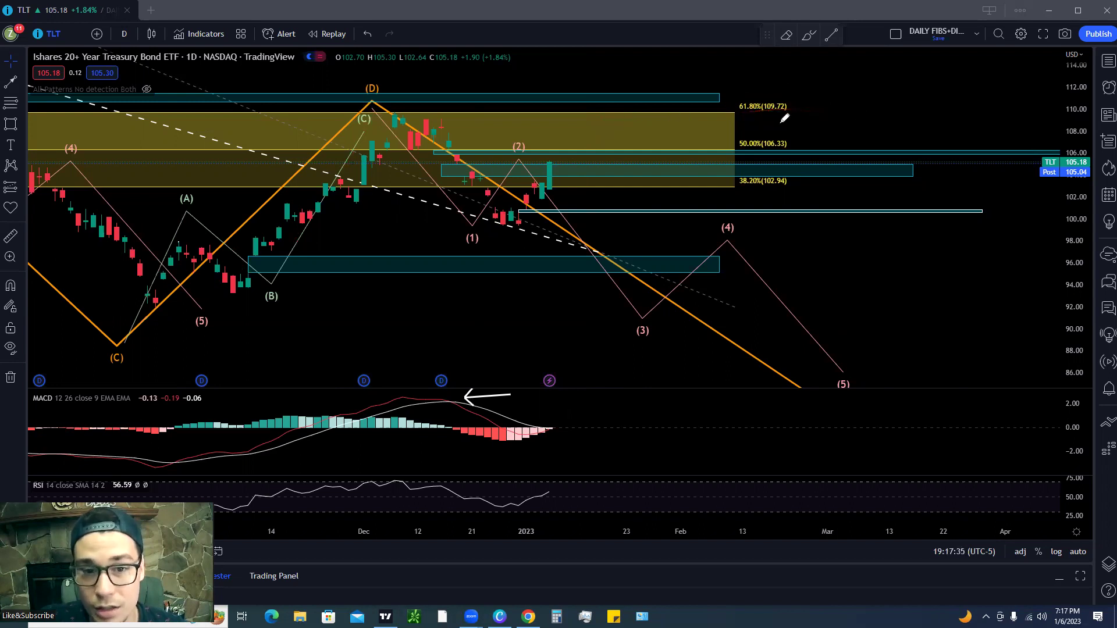
pyautogui.moveTo(427, 107)
pyautogui.mouseDown()
pyautogui.moveTo(391, 131)
pyautogui.moveTo(372, 101)
pyautogui.mouseUp()
pyautogui.moveTo(602, 107)
pyautogui.mouseDown()
pyautogui.moveTo(602, 131)
pyautogui.moveTo(518, 104)
pyautogui.mouseUp()
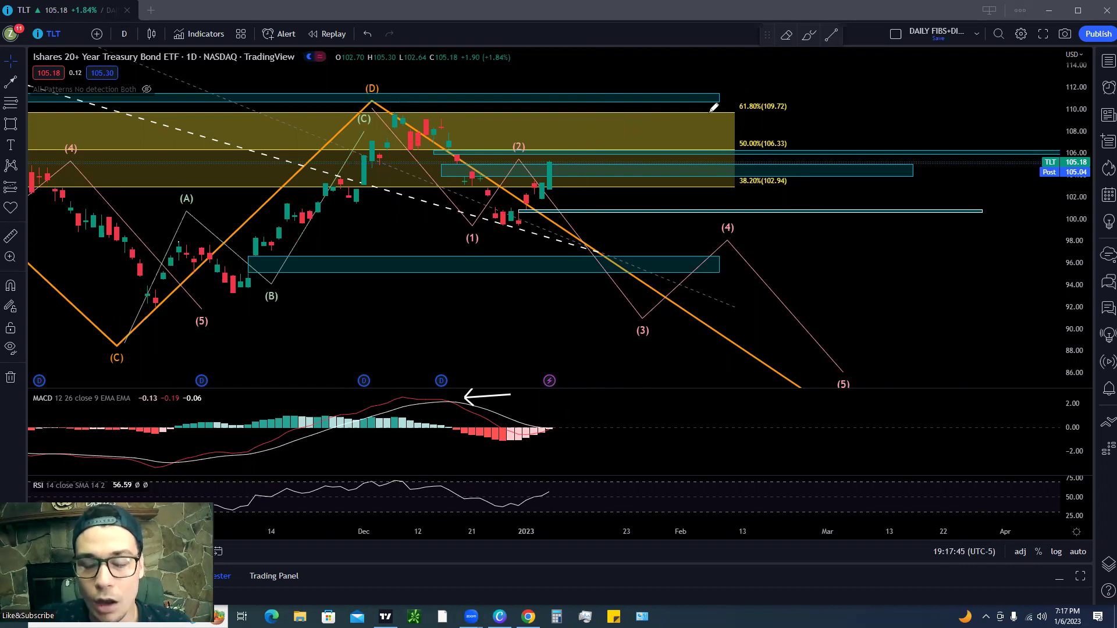
pyautogui.moveTo(558, 111)
pyautogui.mouseDown()
pyautogui.moveTo(579, 93)
pyautogui.moveTo(603, 94)
pyautogui.moveTo(582, 93)
pyautogui.moveTo(590, 90)
pyautogui.mouseUp()
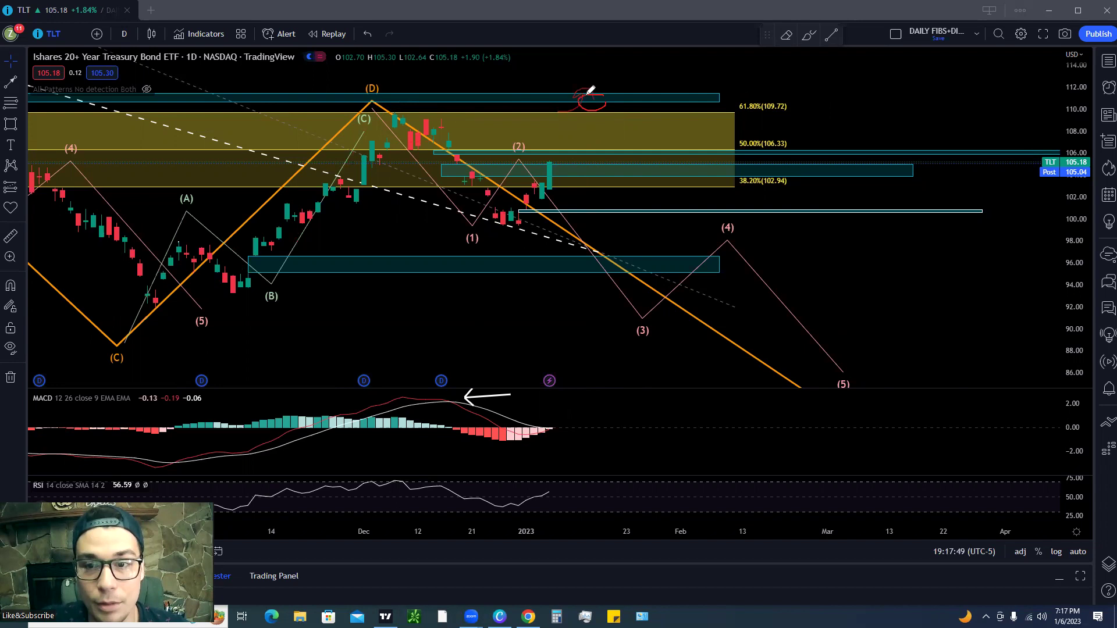
# - Examine the teal zones near 111, 100.6, 96 and 104.5 as support and resistance for the current rebound
pyautogui.click(694, 100)
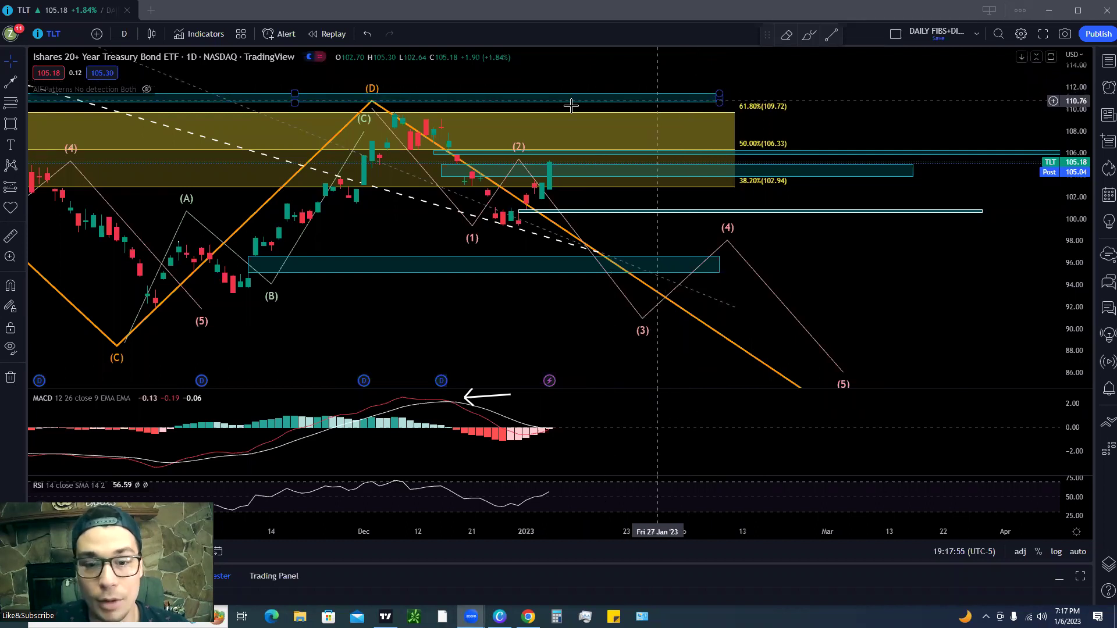
pyautogui.click(572, 213)
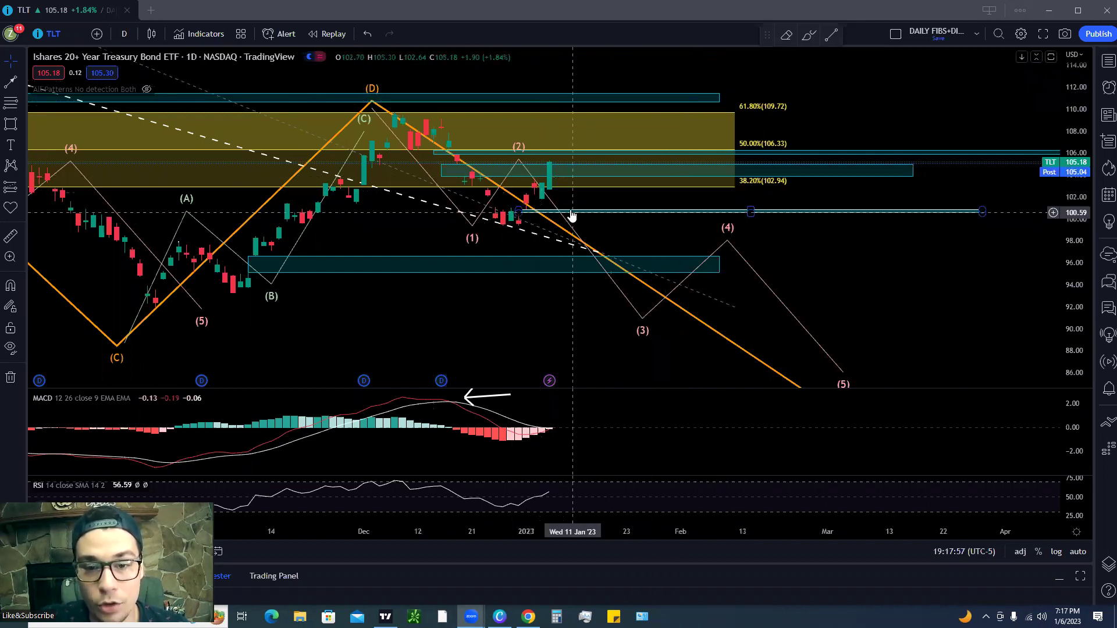
pyautogui.click(517, 220)
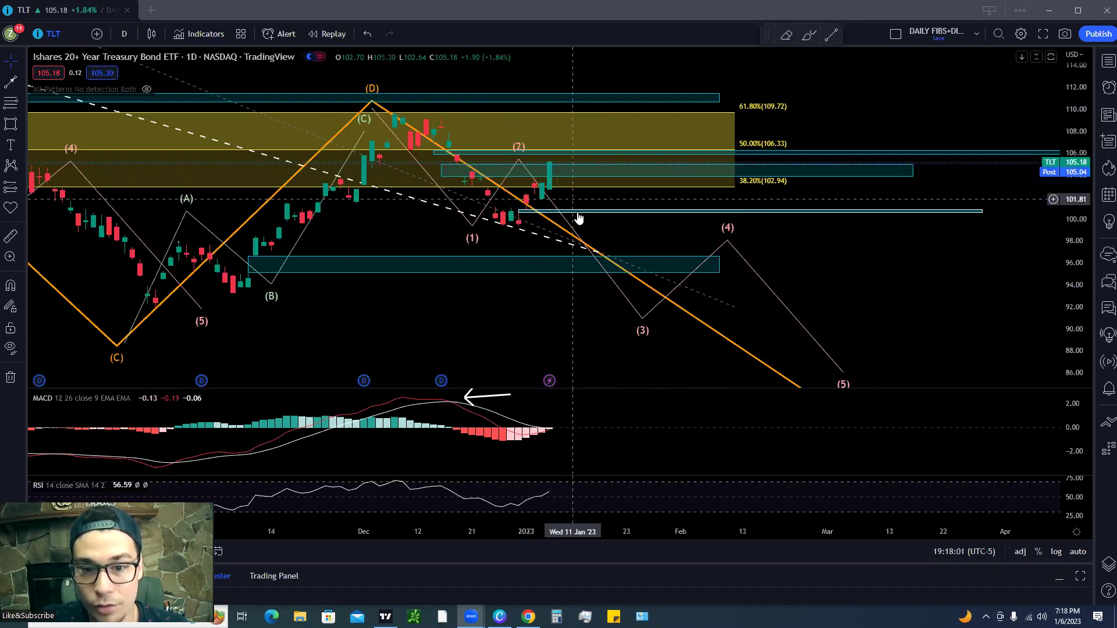
pyautogui.click(542, 254)
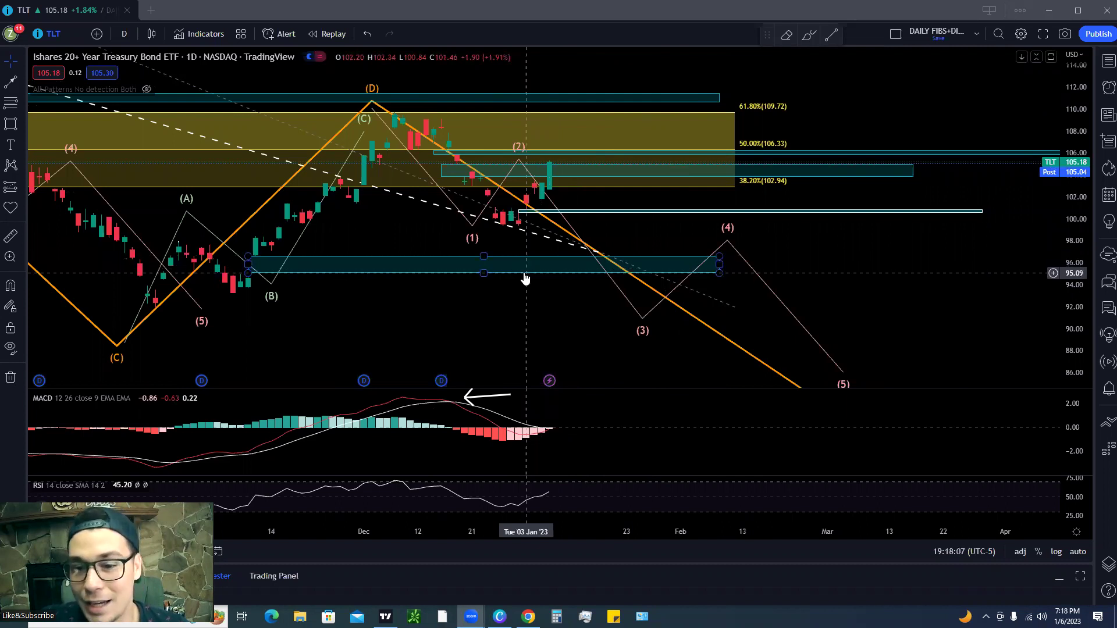
pyautogui.press('Escape')
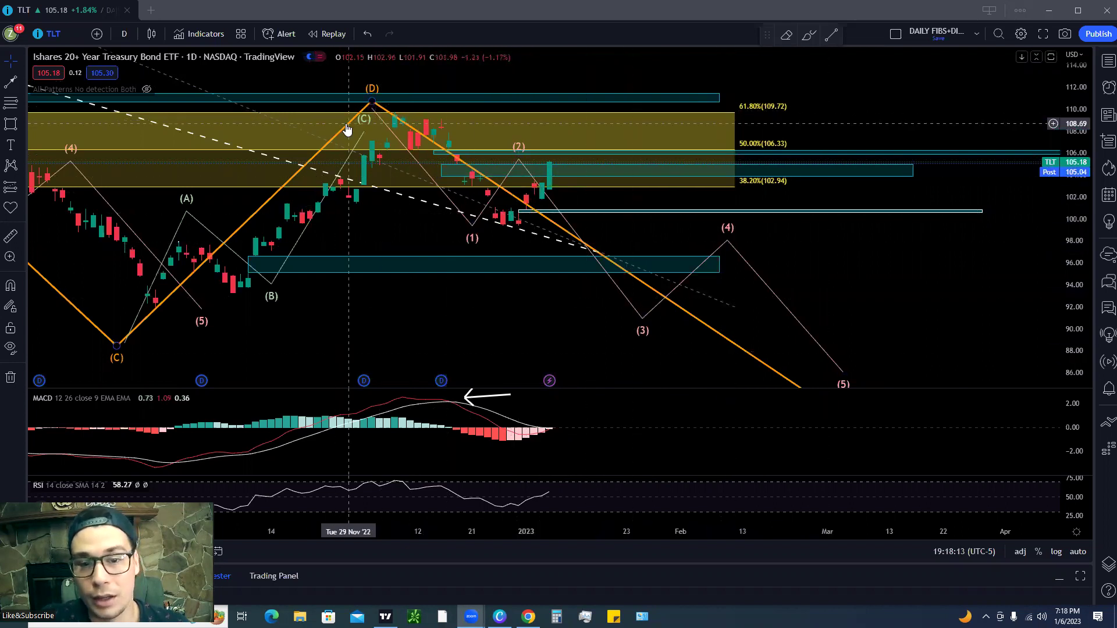
pyautogui.click(541, 172)
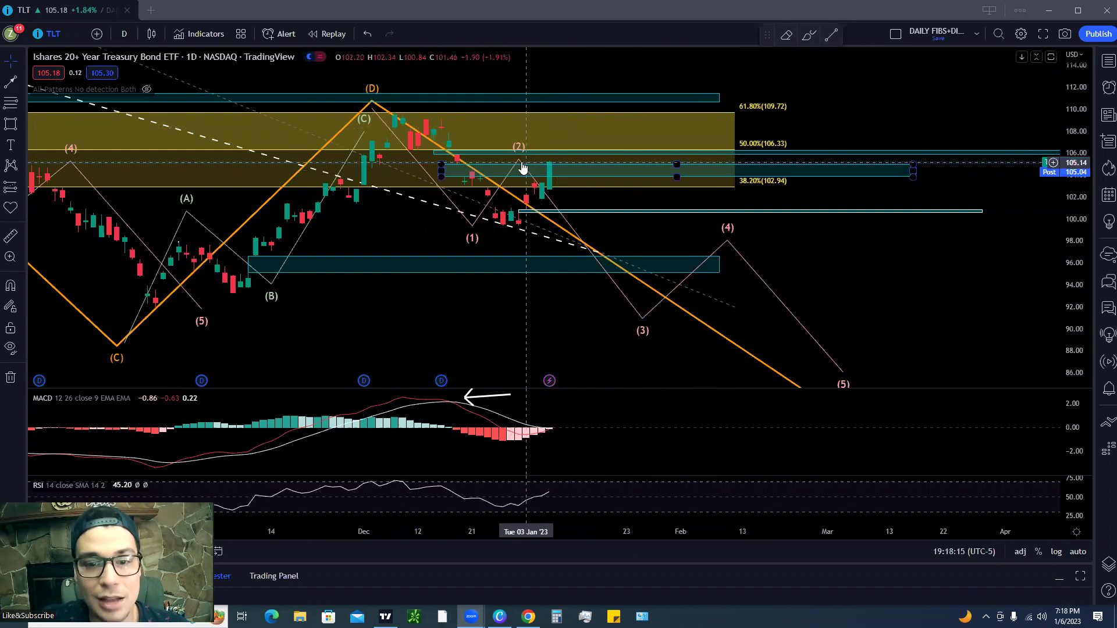
pyautogui.click(610, 289)
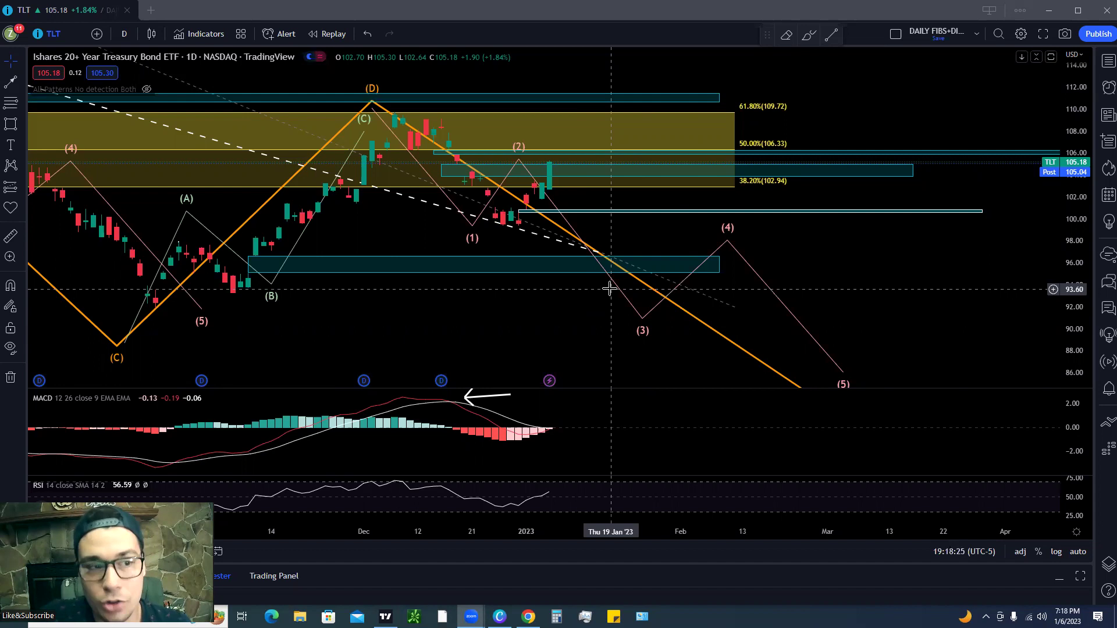
# - Switch the chart to TNX, the CBOE 10-year Treasury note yield
pyautogui.click(59, 36)
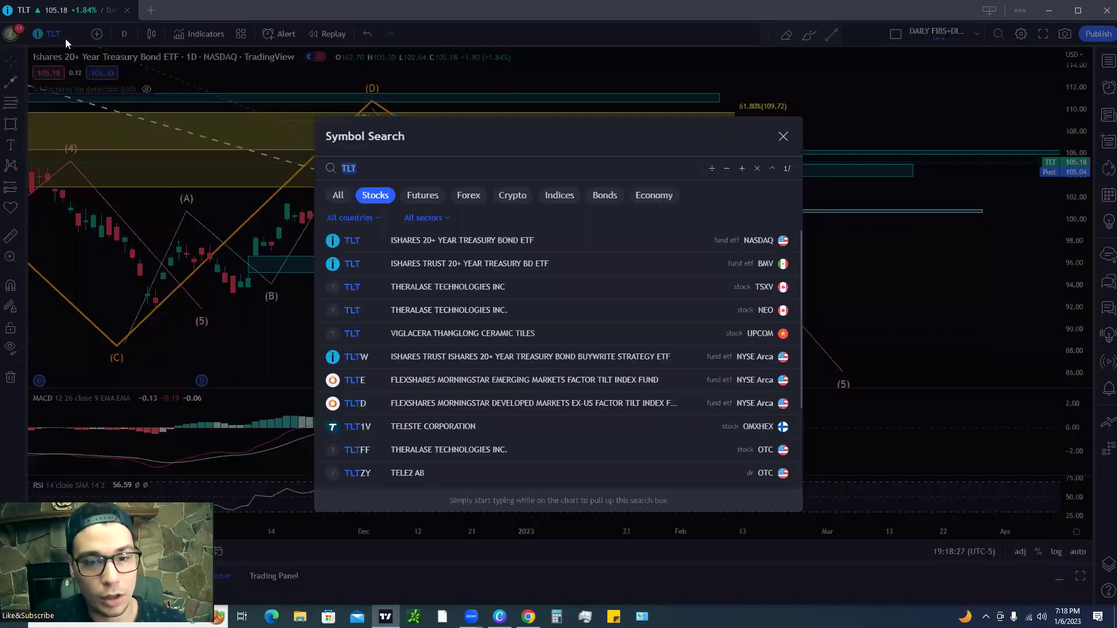
pyautogui.write('TNX')
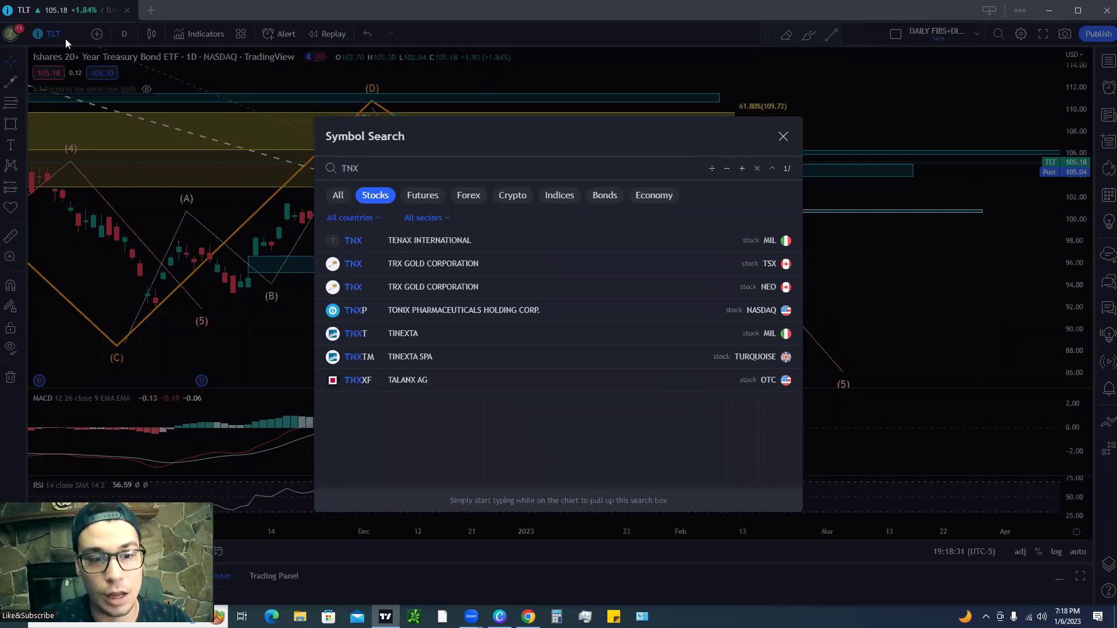
pyautogui.click(339, 196)
pyautogui.click(459, 221)
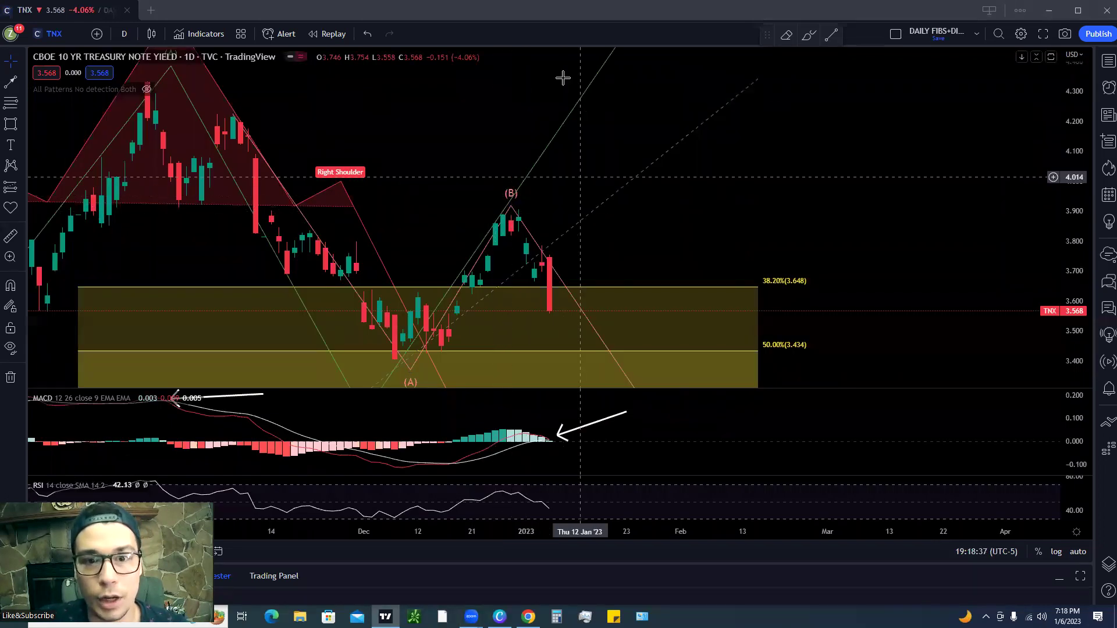
# - Circle the (B) peak and the latest drop below the 38.20%(3.648) level in red
pyautogui.moveTo(772, 229)
pyautogui.mouseDown()
pyautogui.moveTo(774, 124)
pyautogui.moveTo(783, 134)
pyautogui.moveTo(753, 155)
pyautogui.mouseUp()
pyautogui.hotkey('ctrl', 'z')
pyautogui.moveTo(797, 123); pyautogui.dragTo(791, 182)
pyautogui.moveTo(863, 144); pyautogui.dragTo(869, 168)
pyautogui.moveTo(899, 136); pyautogui.dragTo(899, 174)
pyautogui.moveTo(604, 190)
pyautogui.mouseDown()
pyautogui.moveTo(472, 232)
pyautogui.moveTo(573, 168)
pyautogui.moveTo(547, 171)
pyautogui.mouseUp()
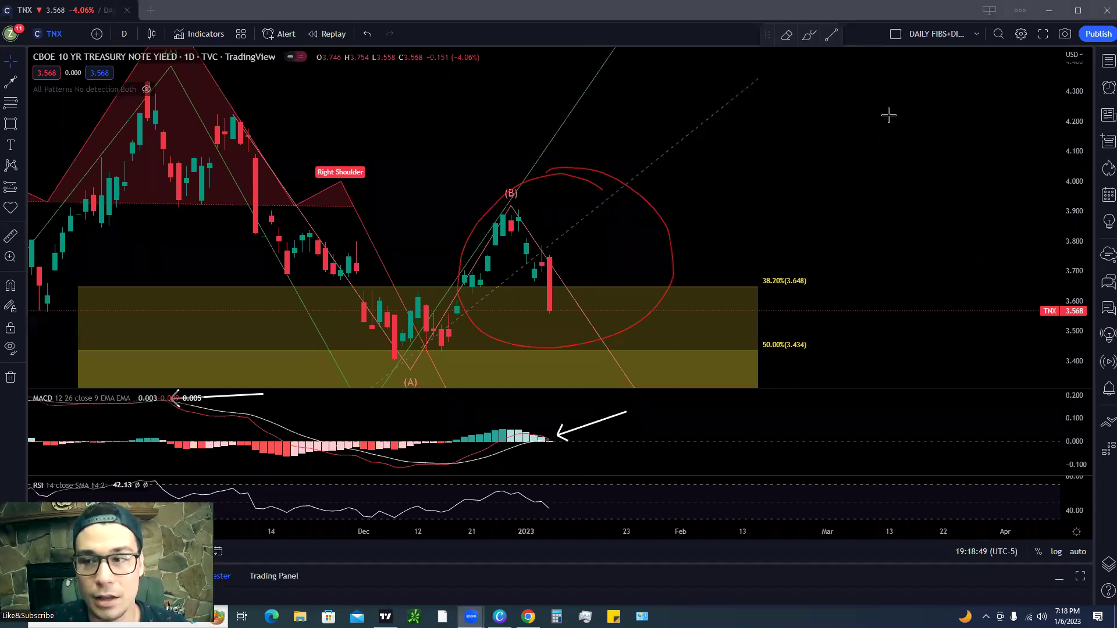
# - Trace the left shoulder, head and right shoulder pattern in red and mark the recent candles around (B)
pyautogui.scroll(-3, 1077, 113)
pyautogui.moveTo(1078, 135); pyautogui.dragTo(1077, 225)
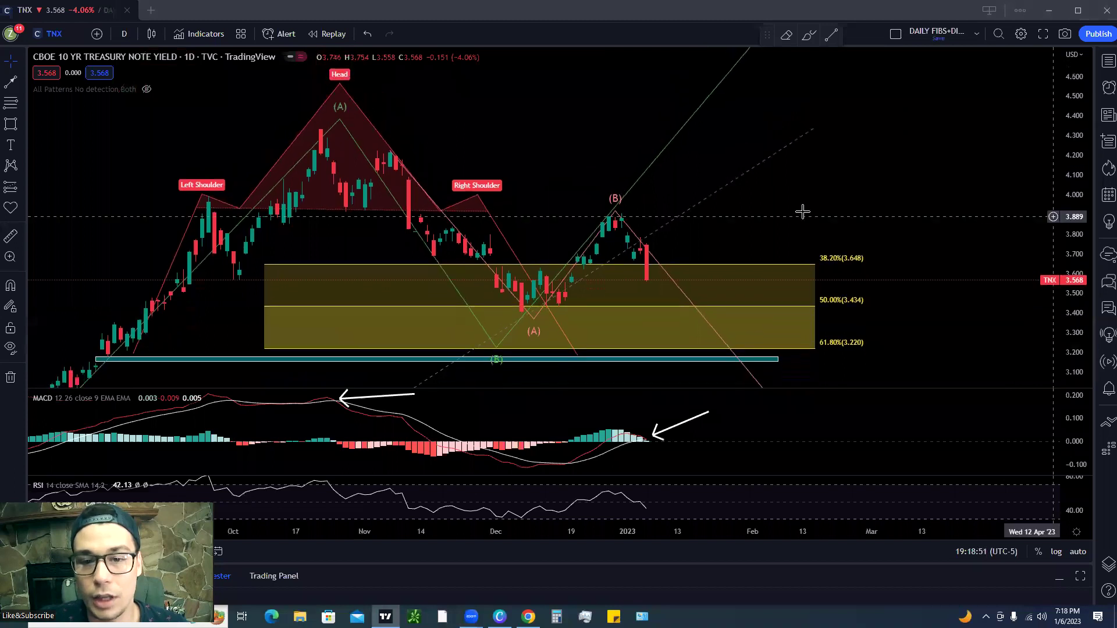
pyautogui.moveTo(811, 182); pyautogui.dragTo(815, 162)
pyautogui.scroll(-2, 826, 160)
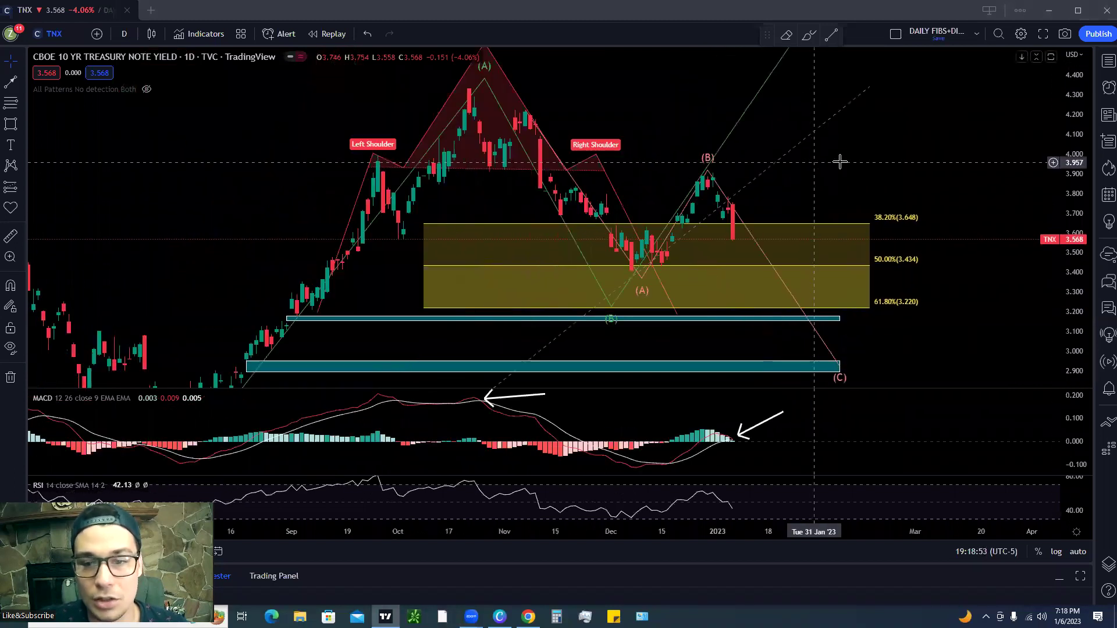
pyautogui.moveTo(1077, 160); pyautogui.dragTo(1077, 180)
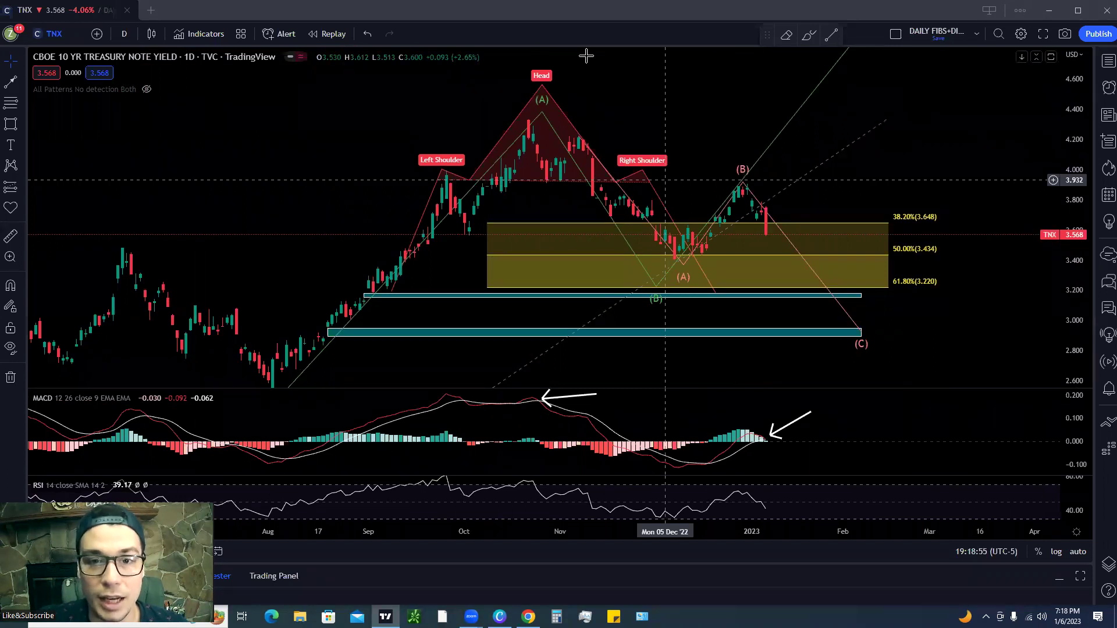
pyautogui.moveTo(394, 263)
pyautogui.mouseDown()
pyautogui.moveTo(535, 141)
pyautogui.moveTo(658, 216)
pyautogui.moveTo(672, 288)
pyautogui.mouseUp()
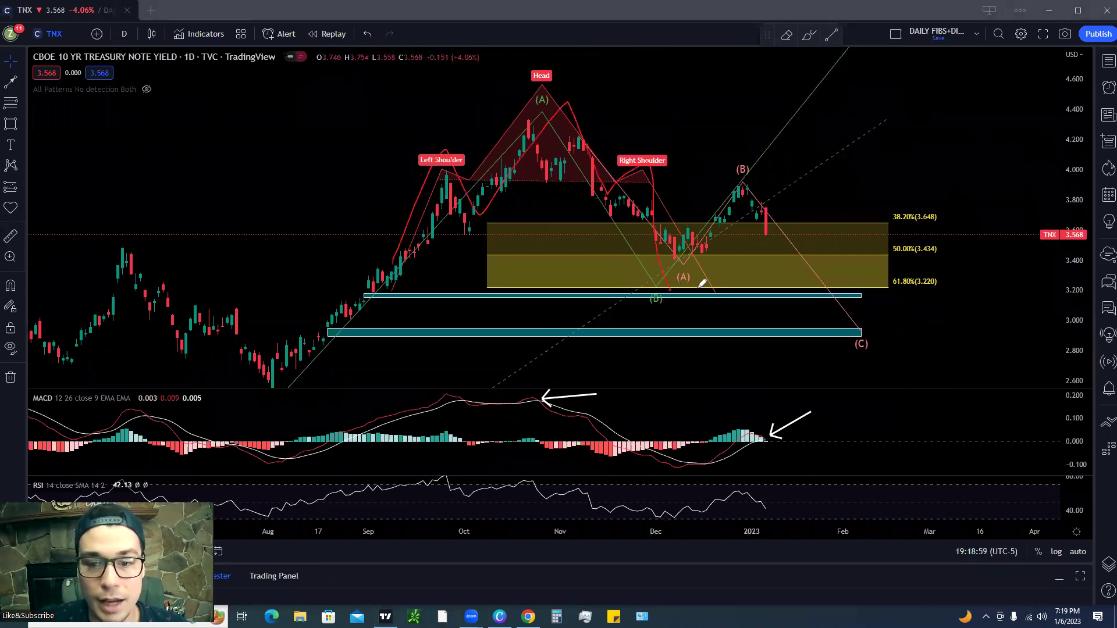
pyautogui.moveTo(697, 184)
pyautogui.mouseDown()
pyautogui.moveTo(638, 255)
pyautogui.moveTo(947, 249)
pyautogui.moveTo(693, 250)
pyautogui.moveTo(753, 249)
pyautogui.mouseUp()
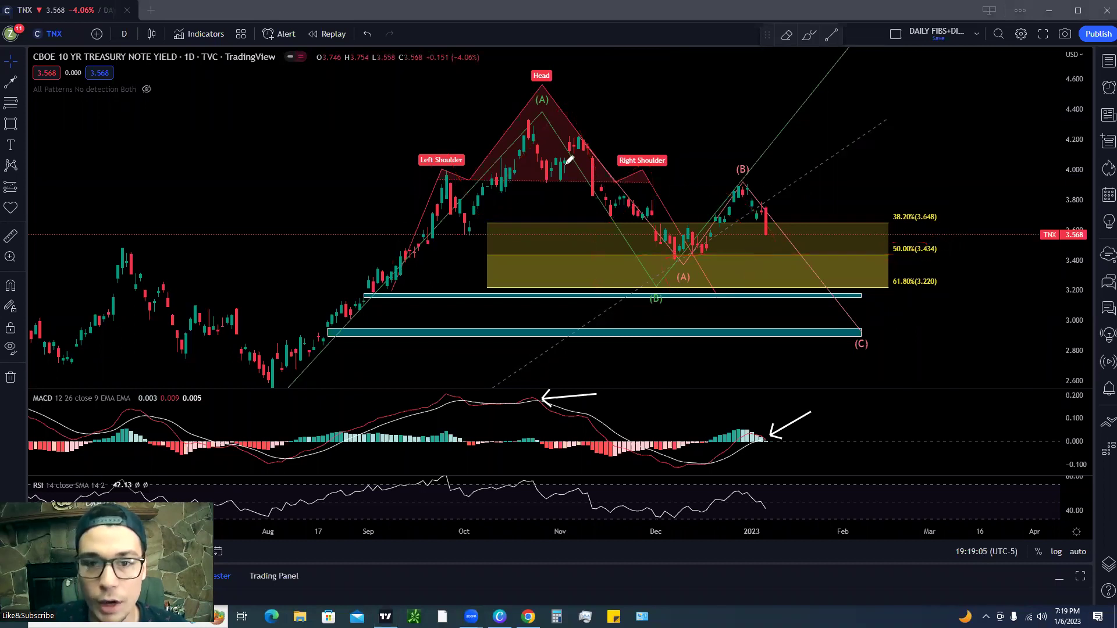
# - Trace the (A)-(B)-(C) correction down from the head in red and circle the (C) target at the lower teal zone
pyautogui.moveTo(612, 157)
pyautogui.mouseDown()
pyautogui.moveTo(693, 268)
pyautogui.moveTo(758, 166)
pyautogui.moveTo(735, 182)
pyautogui.moveTo(732, 164)
pyautogui.moveTo(763, 170)
pyautogui.moveTo(739, 188)
pyautogui.moveTo(750, 177)
pyautogui.moveTo(828, 295)
pyautogui.moveTo(838, 336)
pyautogui.moveTo(849, 323)
pyautogui.moveTo(866, 338)
pyautogui.moveTo(862, 327)
pyautogui.moveTo(834, 336)
pyautogui.moveTo(862, 328)
pyautogui.mouseUp()
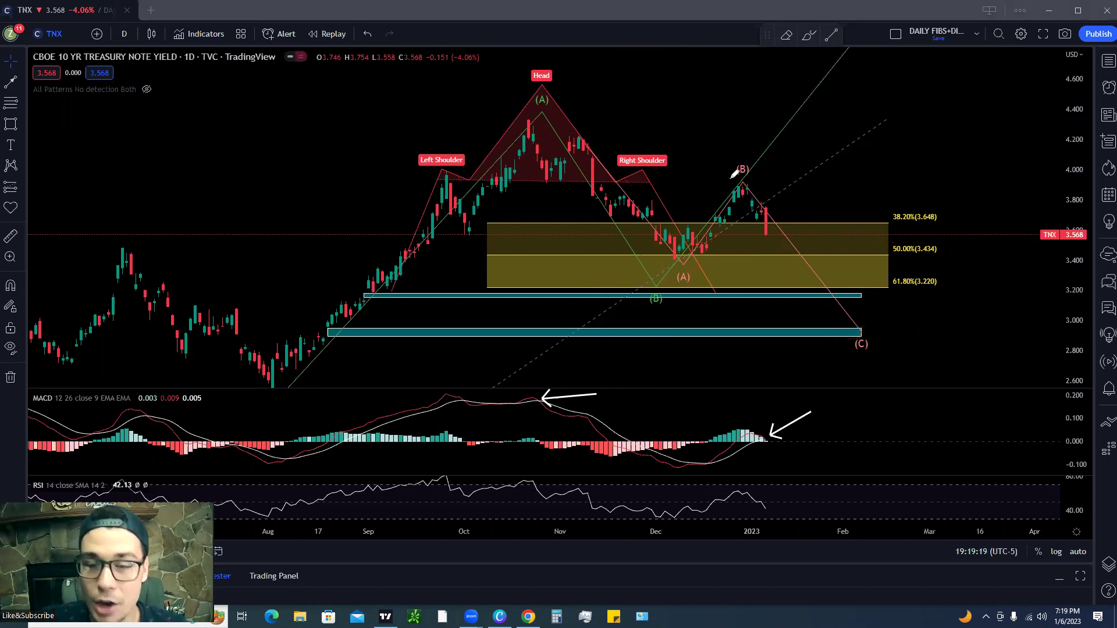
pyautogui.moveTo(560, 124)
pyautogui.mouseDown()
pyautogui.moveTo(682, 254)
pyautogui.moveTo(754, 187)
pyautogui.moveTo(854, 319)
pyautogui.moveTo(838, 326)
pyautogui.moveTo(885, 318)
pyautogui.mouseUp()
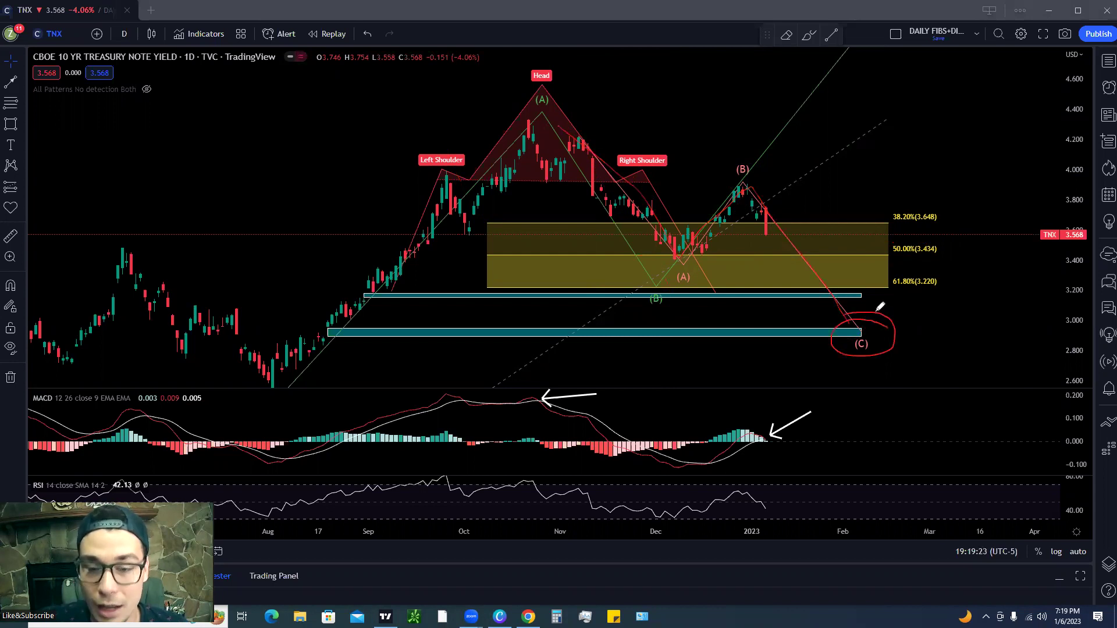
pyautogui.moveTo(672, 255); pyautogui.dragTo(792, 258)
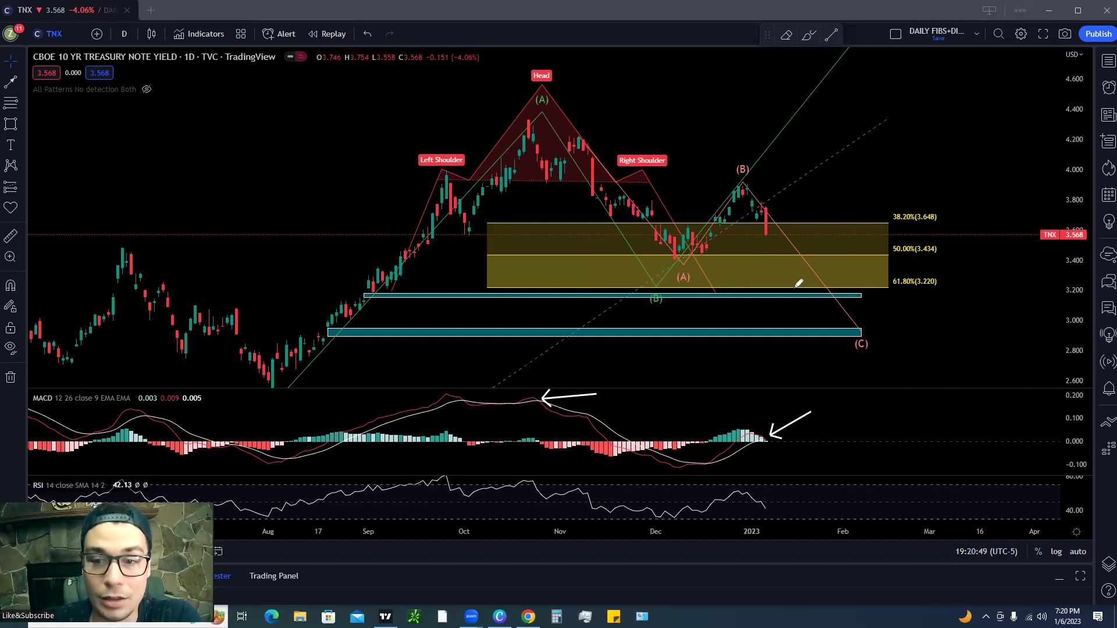
# - Mark the rebound from (A) to (B) and draw a red zigzag arrow from the head down into the lower teal zone
pyautogui.moveTo(809, 176)
pyautogui.mouseDown()
pyautogui.moveTo(678, 174)
pyautogui.moveTo(664, 238)
pyautogui.mouseUp()
pyautogui.moveTo(727, 169)
pyautogui.mouseDown()
pyautogui.moveTo(710, 282)
pyautogui.moveTo(668, 240)
pyautogui.mouseUp()
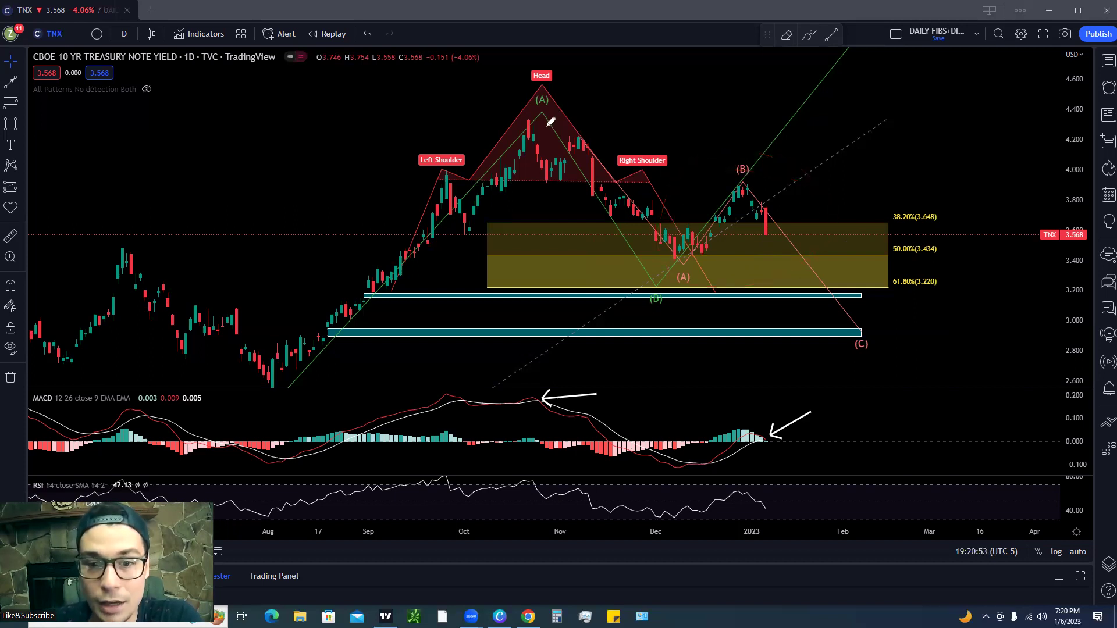
pyautogui.moveTo(583, 149)
pyautogui.mouseDown()
pyautogui.moveTo(663, 259)
pyautogui.moveTo(745, 177)
pyautogui.moveTo(842, 329)
pyautogui.moveTo(854, 298)
pyautogui.mouseUp()
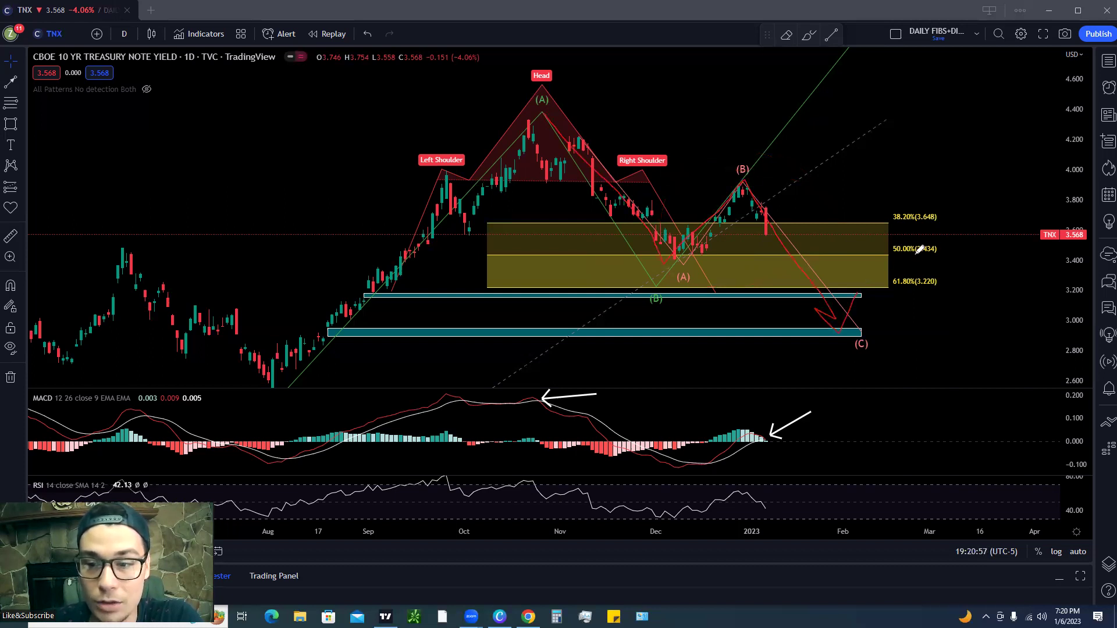
# - Underline the 50.00%(3.434) level near (A) and trace an alternative path bouncing from it up to about 4.3
pyautogui.moveTo(867, 253)
pyautogui.mouseDown()
pyautogui.moveTo(977, 252)
pyautogui.moveTo(882, 234)
pyautogui.mouseUp()
pyautogui.moveTo(655, 254); pyautogui.dragTo(732, 253)
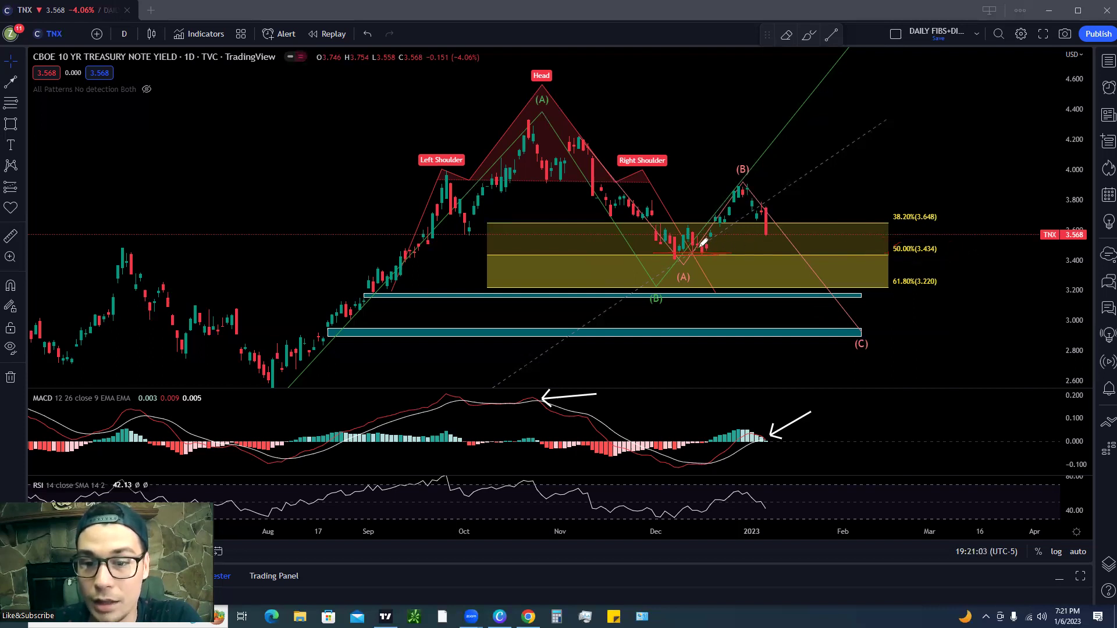
pyautogui.moveTo(569, 129)
pyautogui.mouseDown()
pyautogui.moveTo(646, 223)
pyautogui.moveTo(754, 180)
pyautogui.moveTo(797, 264)
pyautogui.moveTo(894, 133)
pyautogui.moveTo(876, 139)
pyautogui.moveTo(933, 147)
pyautogui.mouseUp()
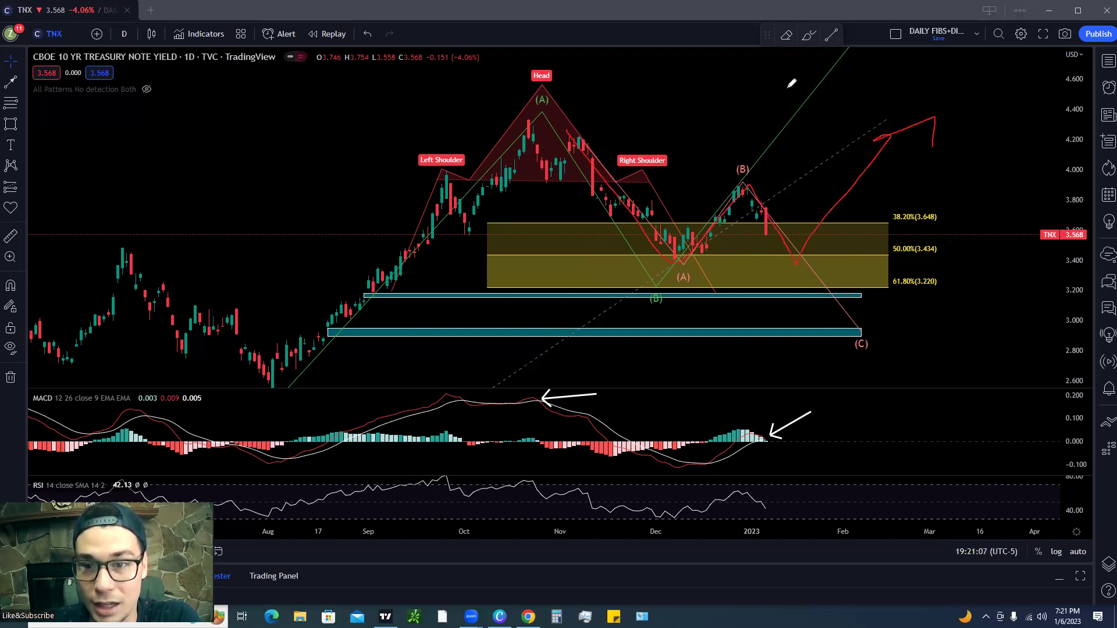
# - Load the HYG daily chart and frame its recent candles with the yellow Fibonacci zone and the dashed channel
pyautogui.click(59, 39)
pyautogui.write('HYG')
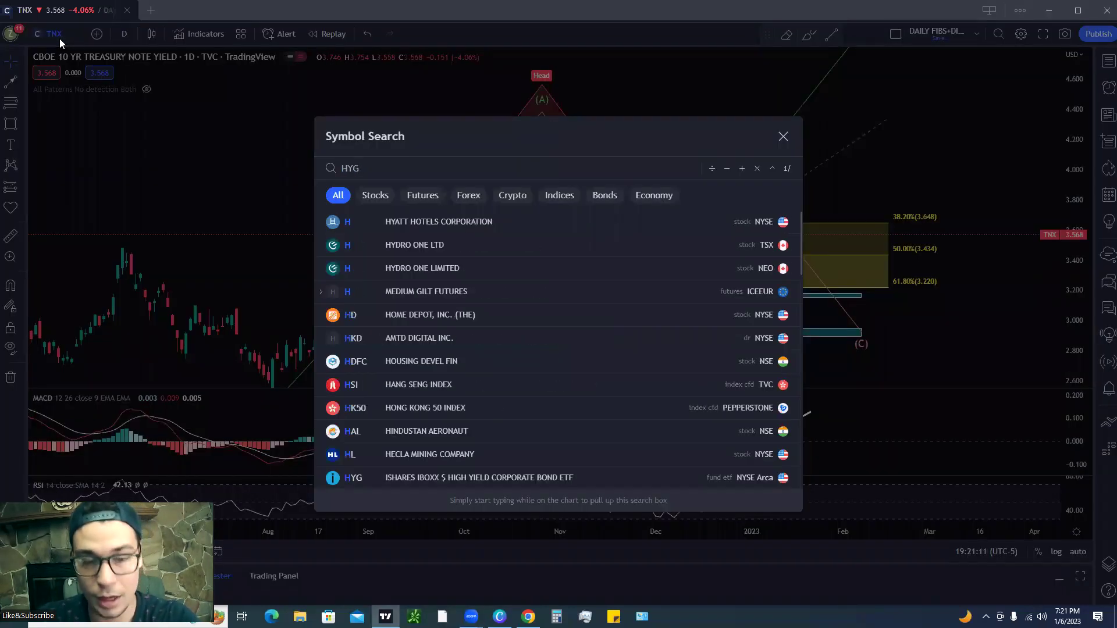
pyautogui.press('Return')
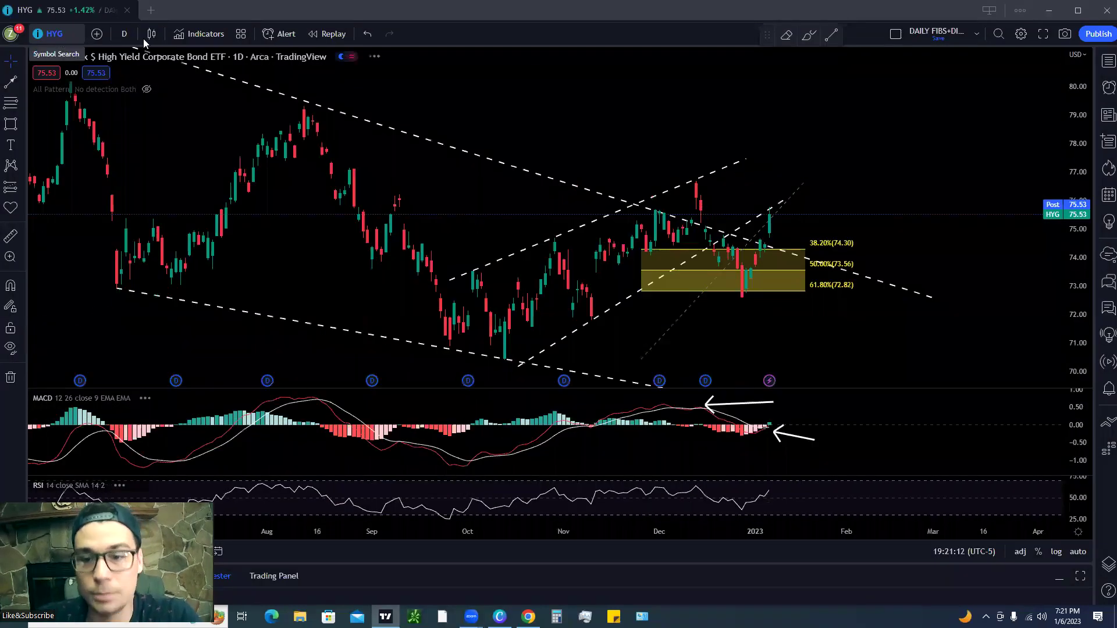
pyautogui.scroll(-2, 885, 149)
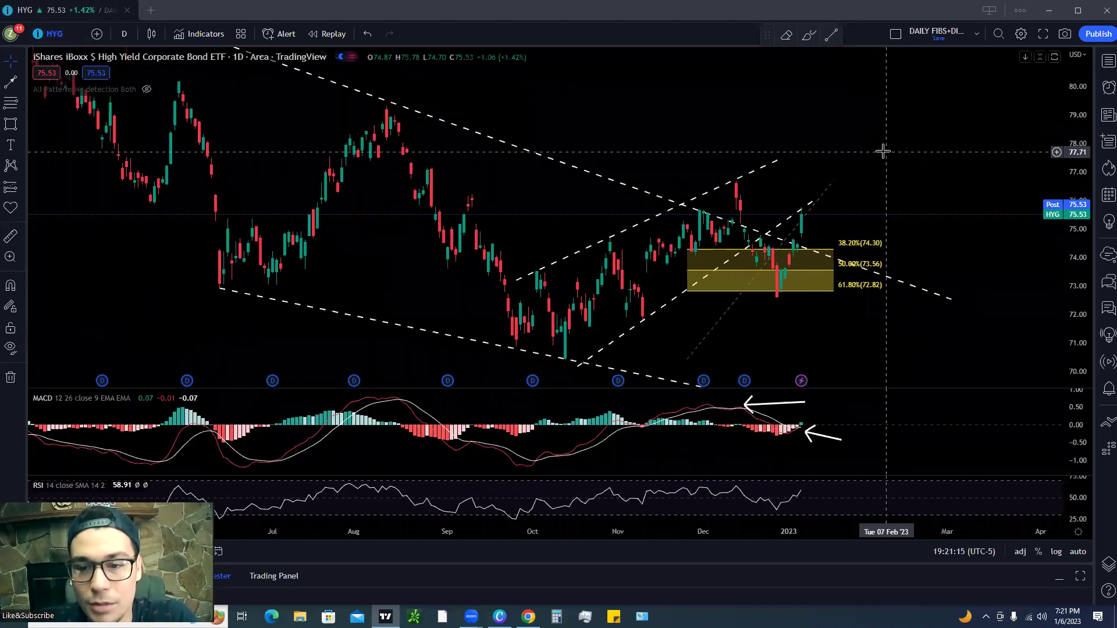
pyautogui.scroll(1, 848, 169)
pyautogui.moveTo(828, 167); pyautogui.dragTo(739, 142)
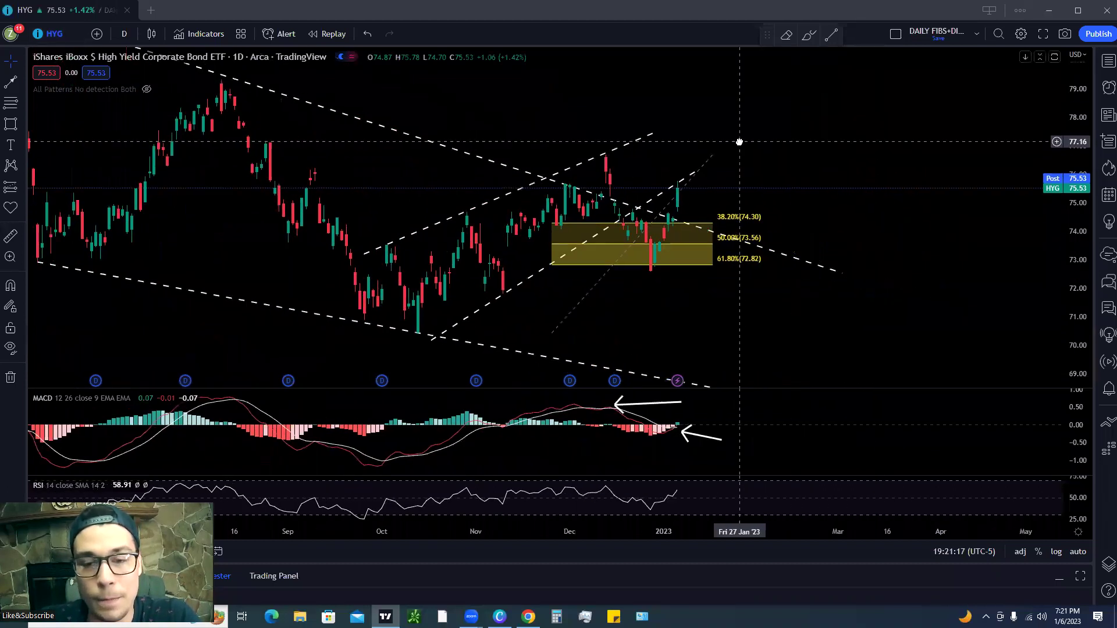
pyautogui.moveTo(1069, 256); pyautogui.dragTo(1068, 233)
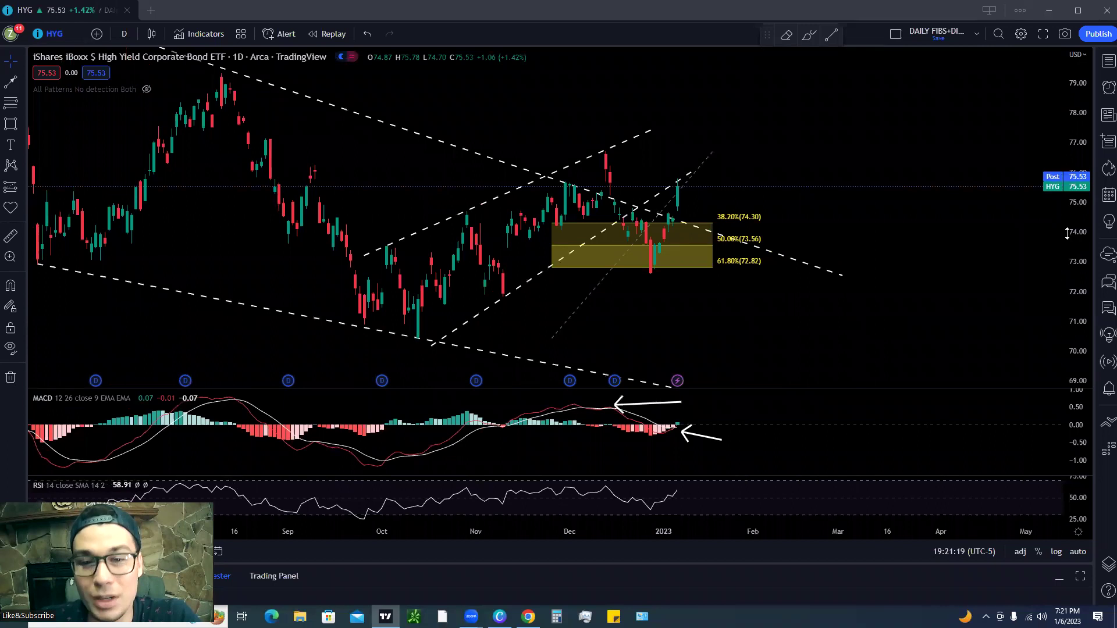
pyautogui.scroll(3, 683, 164)
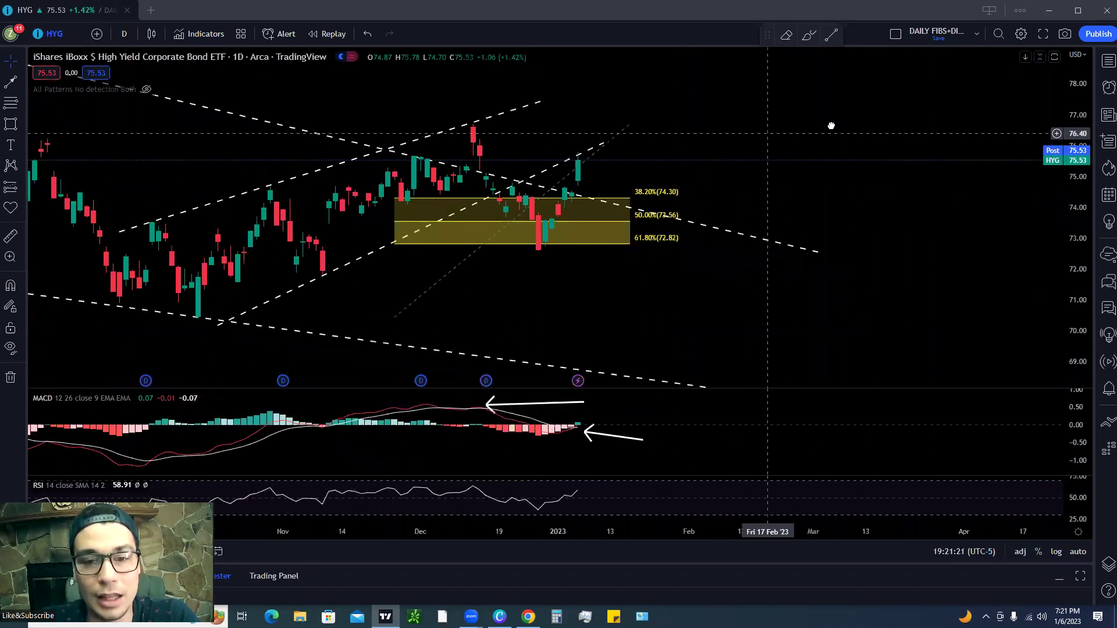
pyautogui.moveTo(768, 134); pyautogui.dragTo(832, 125)
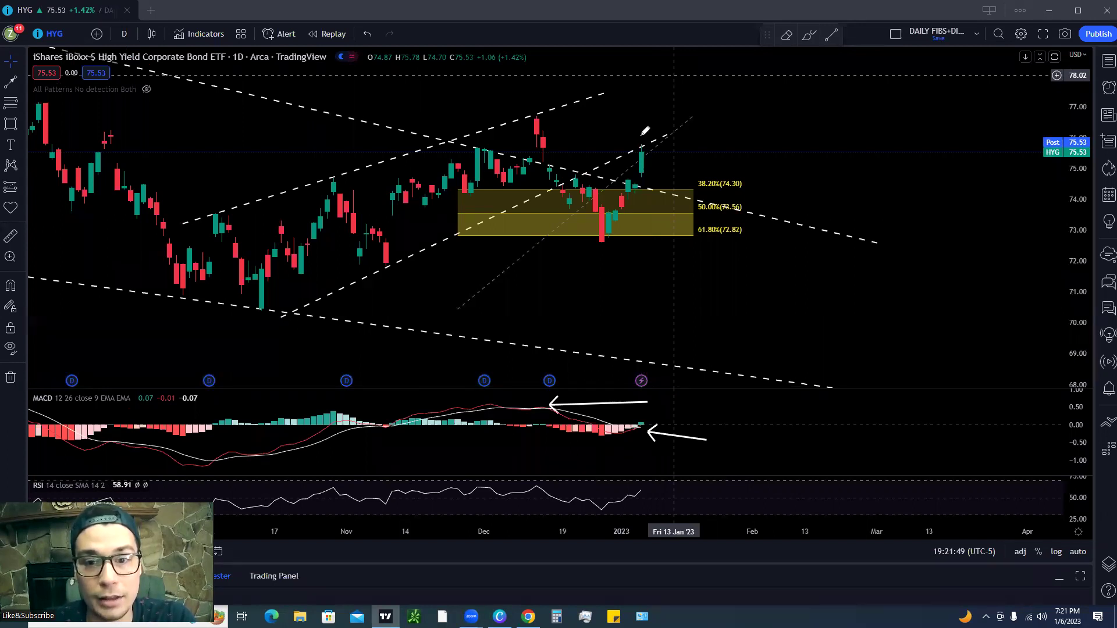
# - Trace HYG's rebound from the 61.80%(72.82) level to the lower channel line in red, and sketch a sideways path through the yellow zone
pyautogui.moveTo(610, 245); pyautogui.dragTo(669, 154)
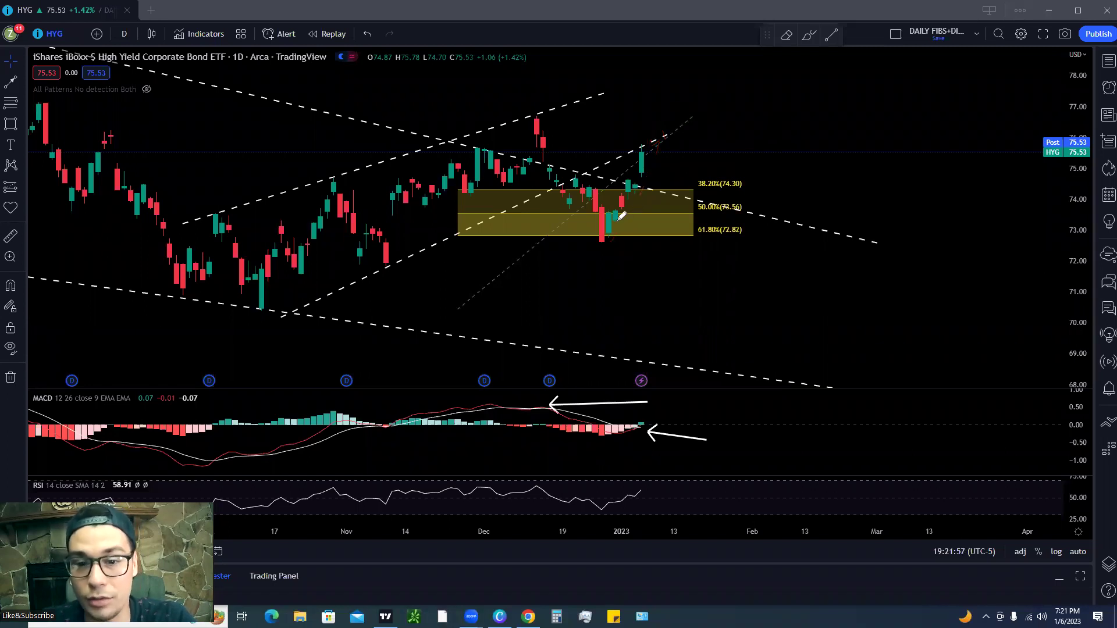
pyautogui.moveTo(638, 137)
pyautogui.mouseDown()
pyautogui.moveTo(594, 226)
pyautogui.moveTo(676, 184)
pyautogui.moveTo(610, 141)
pyautogui.mouseUp()
pyautogui.moveTo(608, 238)
pyautogui.mouseDown()
pyautogui.moveTo(643, 146)
pyautogui.moveTo(656, 165)
pyautogui.mouseUp()
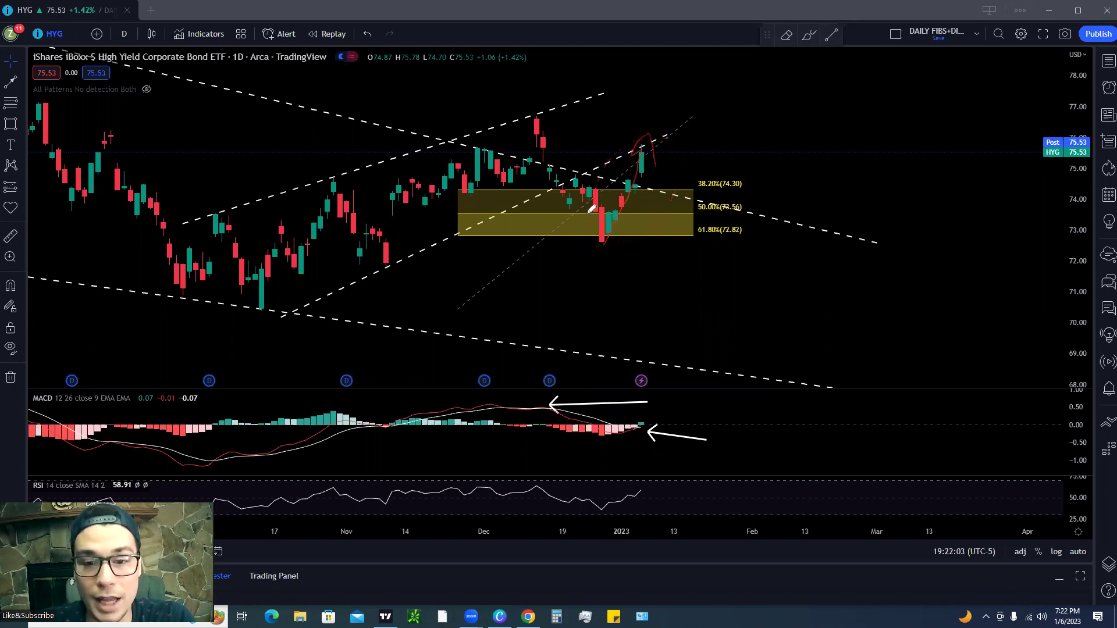
pyautogui.moveTo(632, 226); pyautogui.dragTo(698, 201)
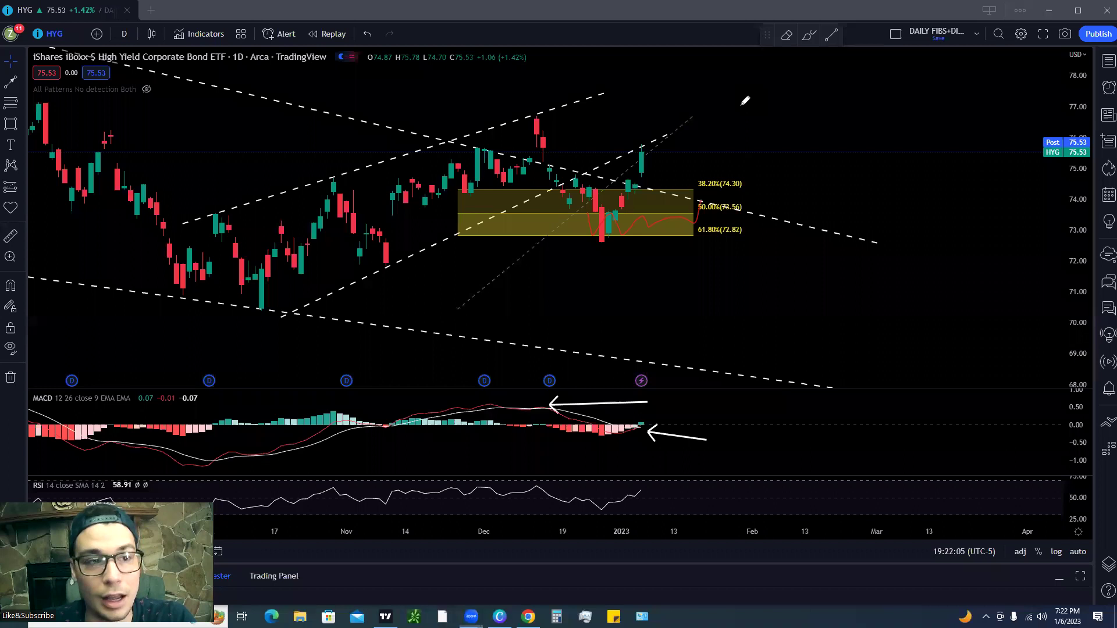
# - Load the SPY daily chart and mark its recent candles rising from the yellow zone into the lower teal zone
pyautogui.click(59, 32)
pyautogui.write('S')
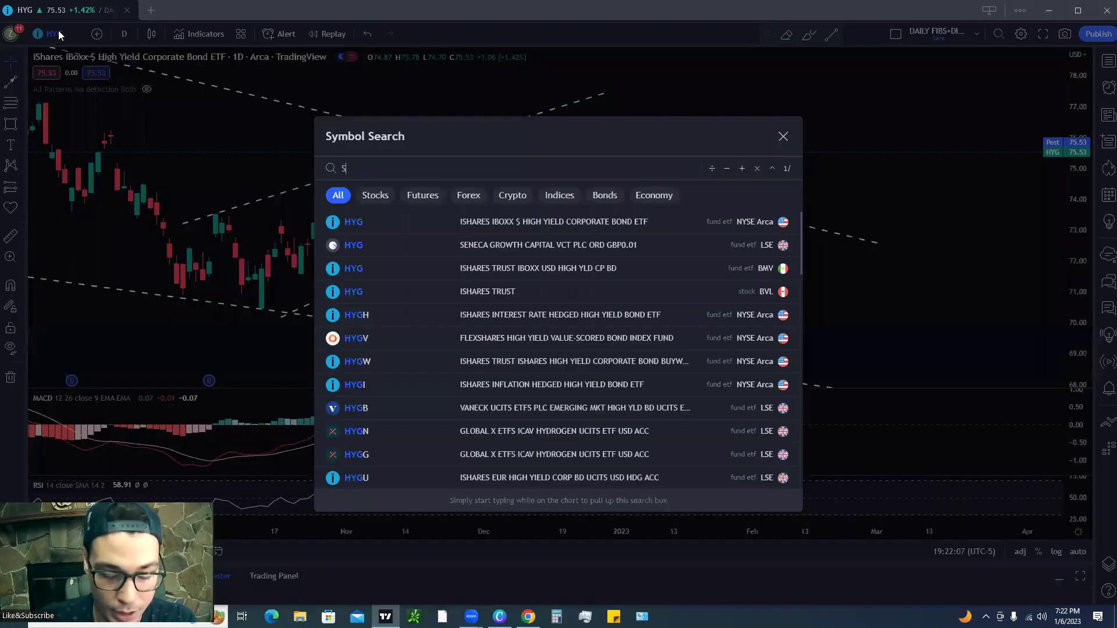
pyautogui.write('PY')
pyautogui.press('Return')
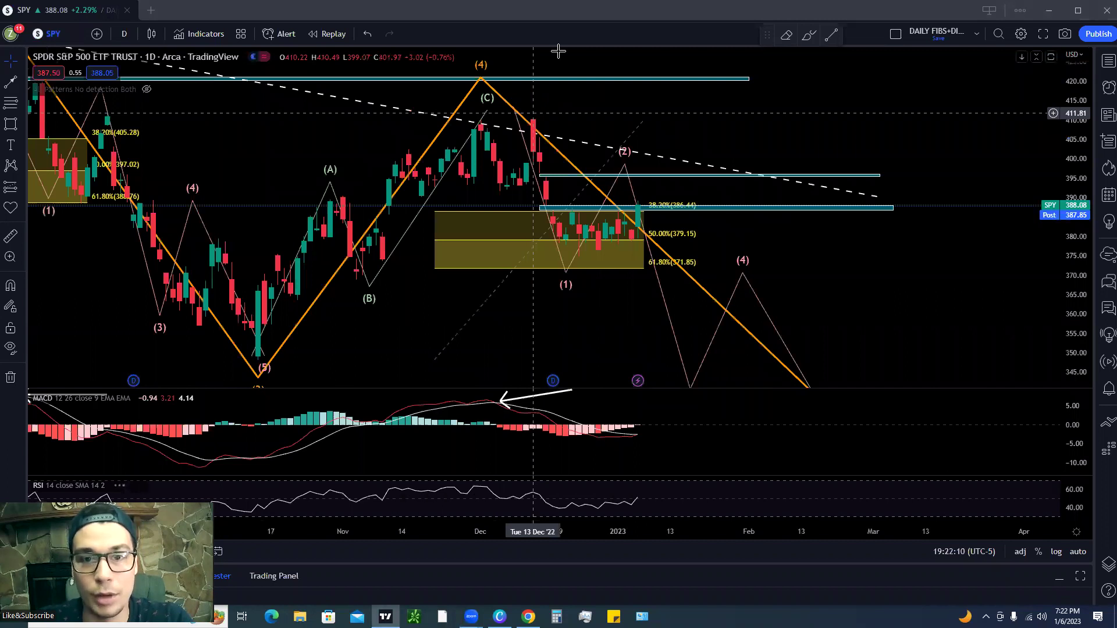
pyautogui.moveTo(580, 256)
pyautogui.mouseDown()
pyautogui.moveTo(624, 220)
pyautogui.moveTo(667, 155)
pyautogui.moveTo(671, 185)
pyautogui.mouseUp()
pyautogui.moveTo(624, 240)
pyautogui.mouseDown()
pyautogui.moveTo(553, 228)
pyautogui.moveTo(636, 214)
pyautogui.moveTo(605, 193)
pyautogui.moveTo(646, 205)
pyautogui.moveTo(649, 190)
pyautogui.mouseUp()
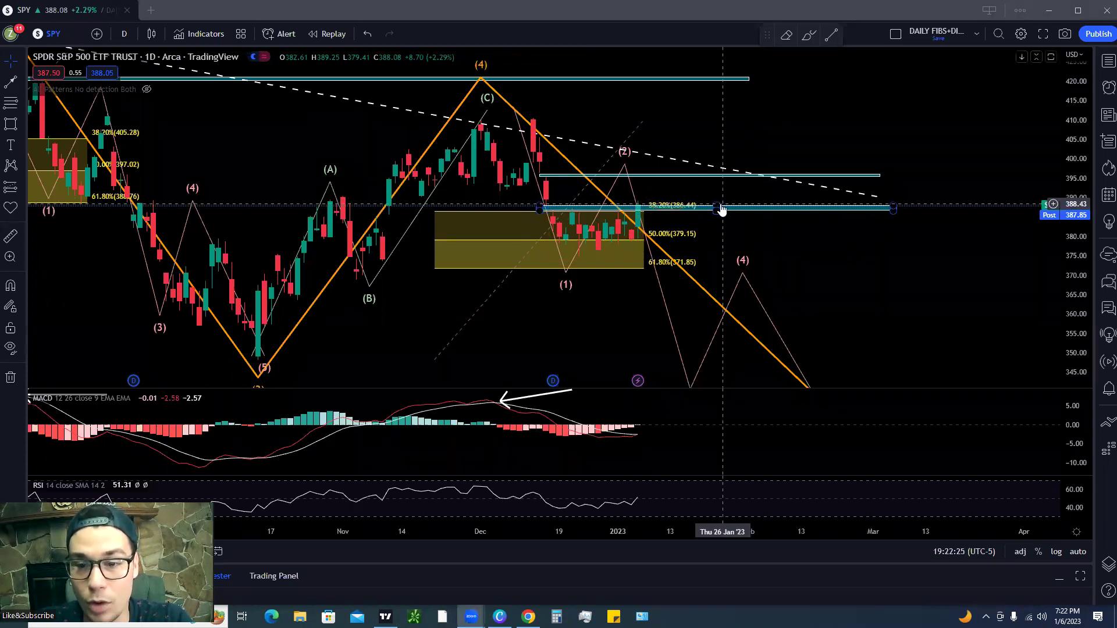
# - Reload HYG and trace its price swings along the rising dashed channel in red, marking the channel's lower line
pyautogui.click(42, 35)
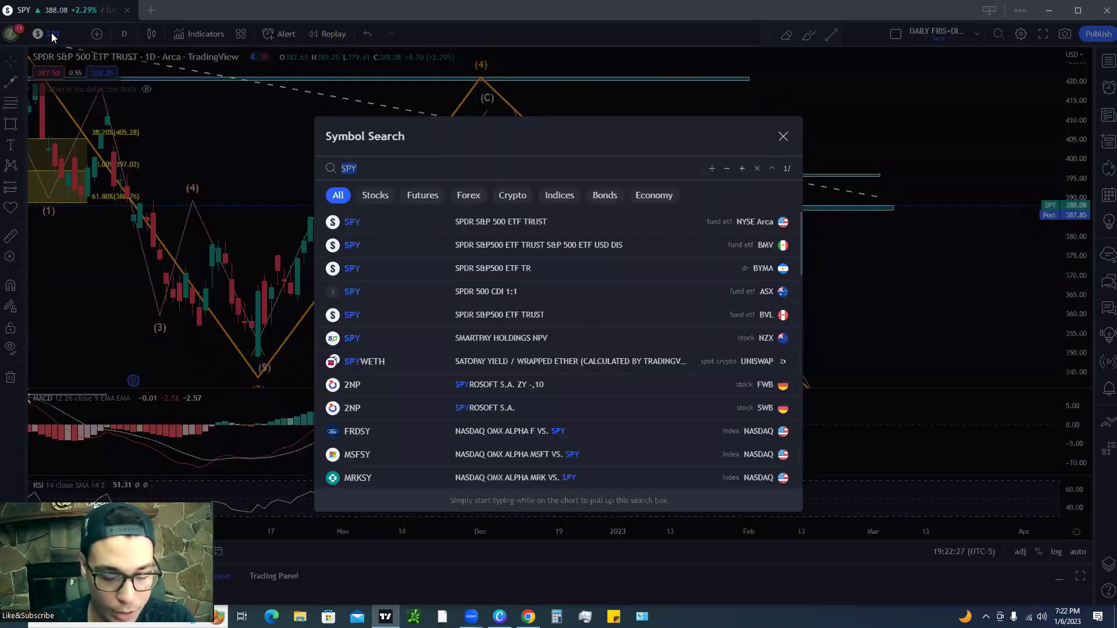
pyautogui.write('HYG')
pyautogui.press('Return')
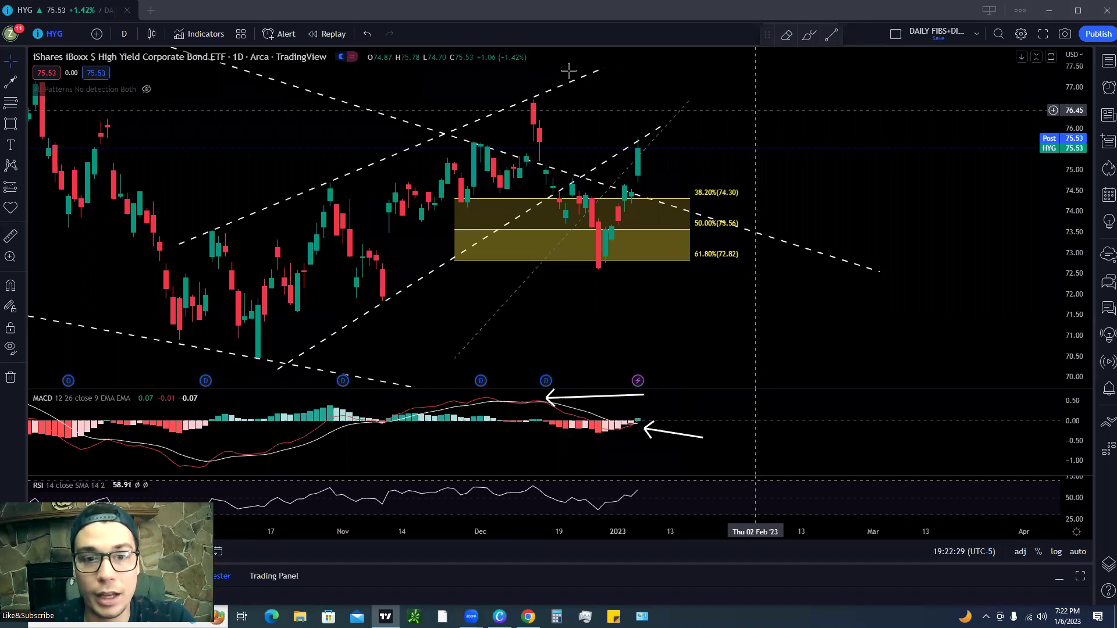
pyautogui.moveTo(249, 235)
pyautogui.mouseDown()
pyautogui.moveTo(311, 256)
pyautogui.moveTo(446, 140)
pyautogui.moveTo(622, 128)
pyautogui.moveTo(668, 102)
pyautogui.mouseUp()
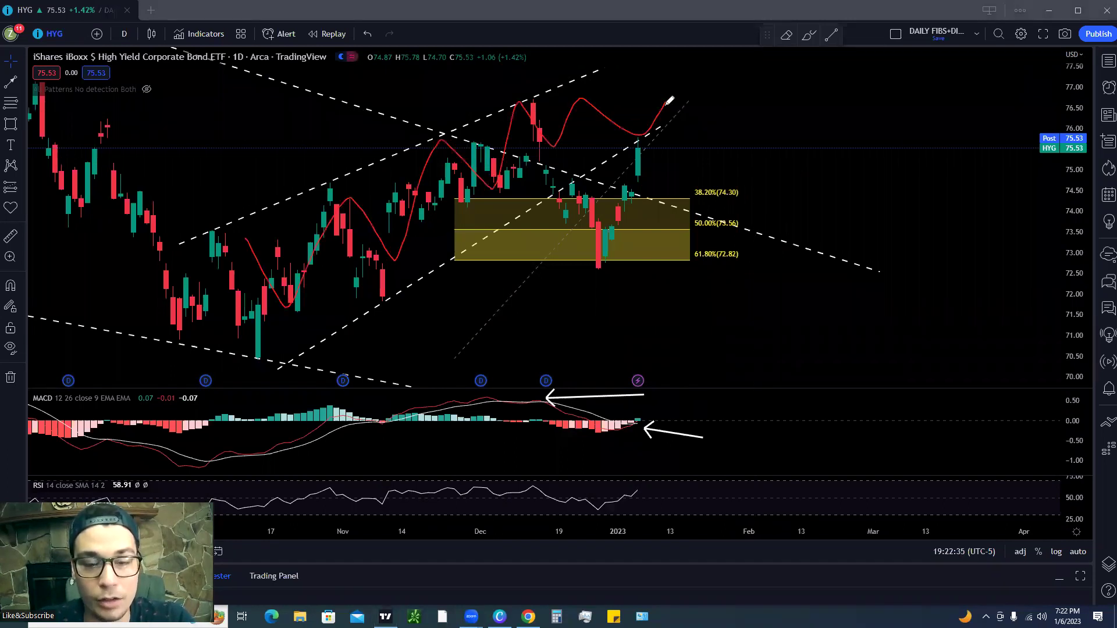
pyautogui.moveTo(527, 99)
pyautogui.mouseDown()
pyautogui.moveTo(568, 154)
pyautogui.moveTo(593, 244)
pyautogui.moveTo(652, 127)
pyautogui.moveTo(538, 197)
pyautogui.moveTo(664, 122)
pyautogui.mouseUp()
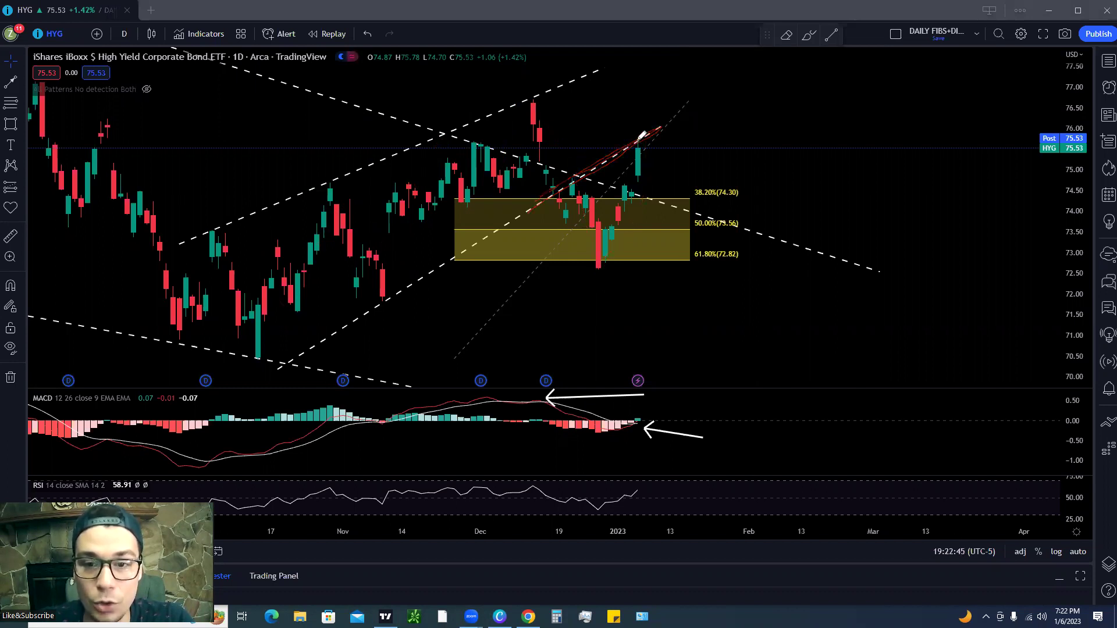
# - Draw red arrows projecting HYG back above the lower channel line, up to about 77
pyautogui.moveTo(640, 143)
pyautogui.mouseDown()
pyautogui.moveTo(674, 102)
pyautogui.moveTo(689, 113)
pyautogui.mouseUp()
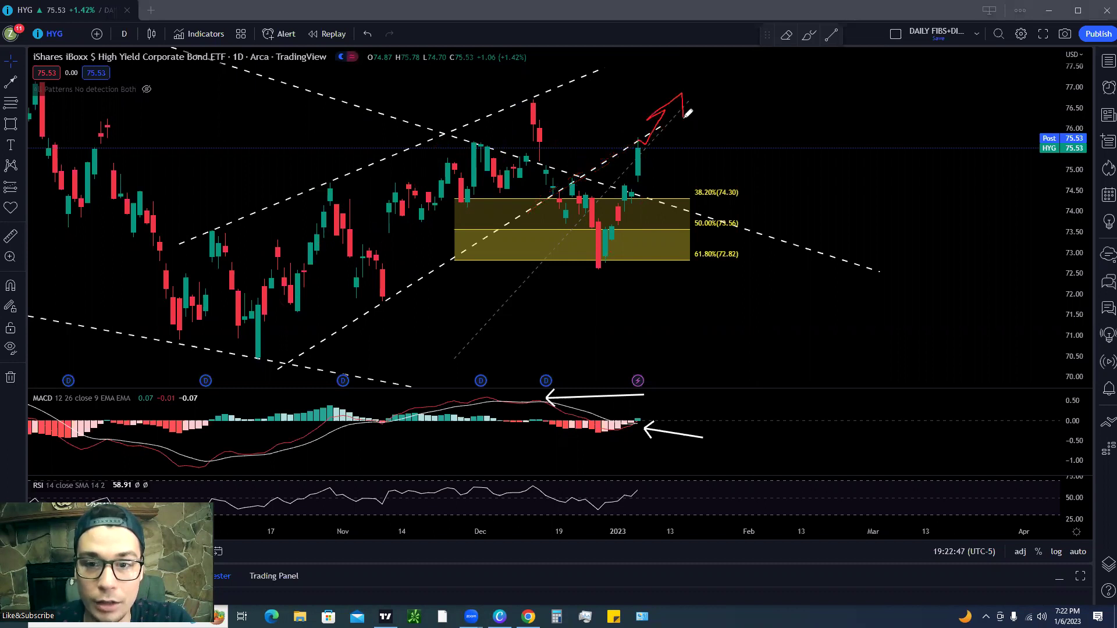
pyautogui.moveTo(543, 107)
pyautogui.mouseDown()
pyautogui.moveTo(605, 256)
pyautogui.moveTo(657, 91)
pyautogui.moveTo(679, 103)
pyautogui.mouseUp()
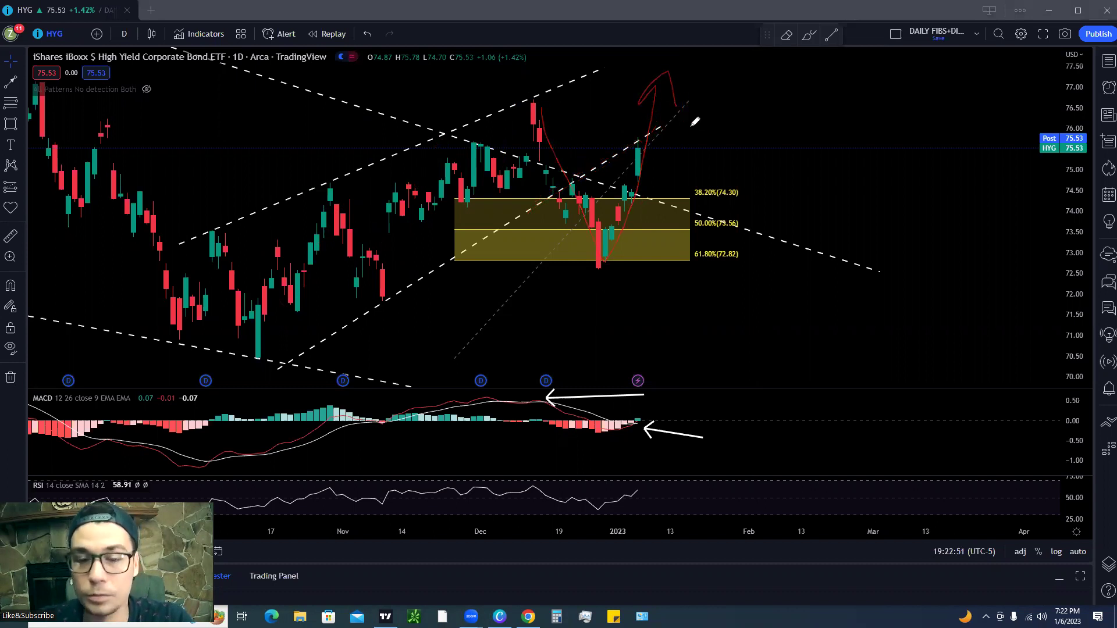
# - Draw a red arrow from HYG's latest candle down to the 61.80%(72.82) level and mark the latest MACD crossover
pyautogui.moveTo(530, 103)
pyautogui.mouseDown()
pyautogui.moveTo(599, 259)
pyautogui.moveTo(664, 126)
pyautogui.moveTo(697, 295)
pyautogui.moveTo(731, 275)
pyautogui.mouseUp()
pyautogui.moveTo(664, 127)
pyautogui.mouseDown()
pyautogui.moveTo(637, 150)
pyautogui.moveTo(645, 117)
pyautogui.moveTo(664, 267)
pyautogui.mouseUp()
pyautogui.moveTo(658, 251); pyautogui.dragTo(664, 267)
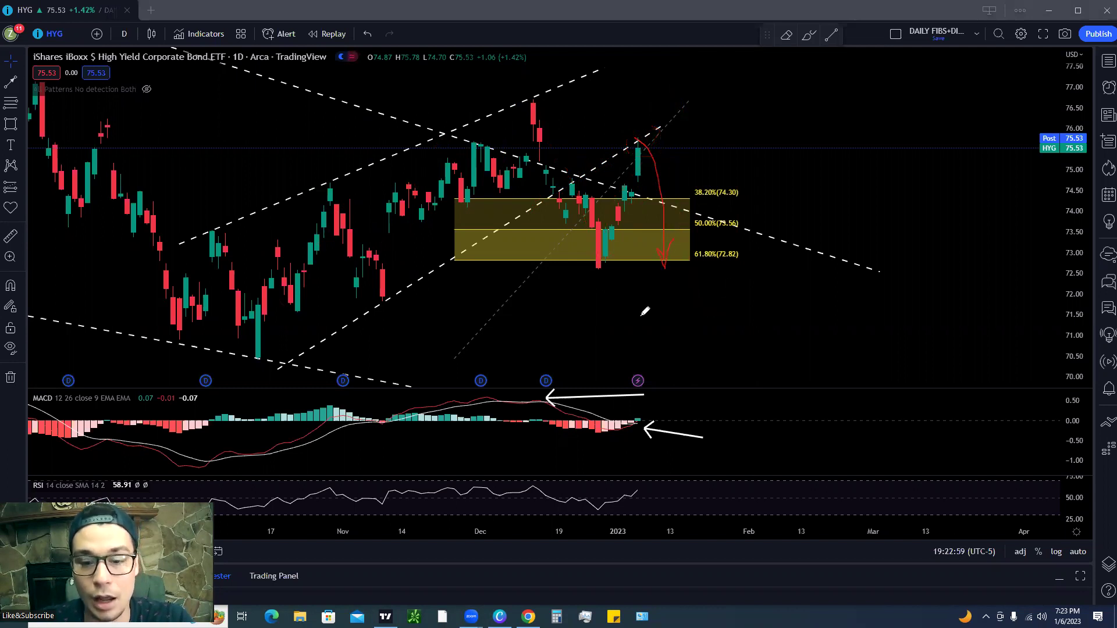
pyautogui.moveTo(650, 412)
pyautogui.mouseDown()
pyautogui.moveTo(623, 434)
pyautogui.moveTo(691, 416)
pyautogui.moveTo(614, 426)
pyautogui.moveTo(677, 405)
pyautogui.mouseUp()
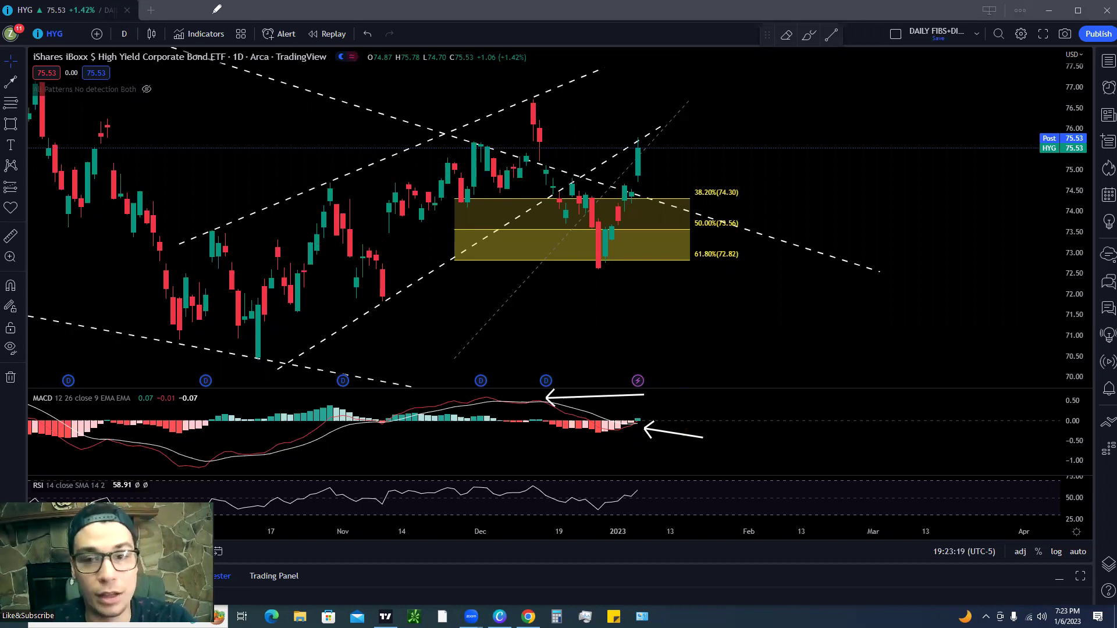
# - Load the SPY daily chart and trace the rally from the October low and the projected decline beyond (1) in red
pyautogui.click(68, 33)
pyautogui.write('SPY')
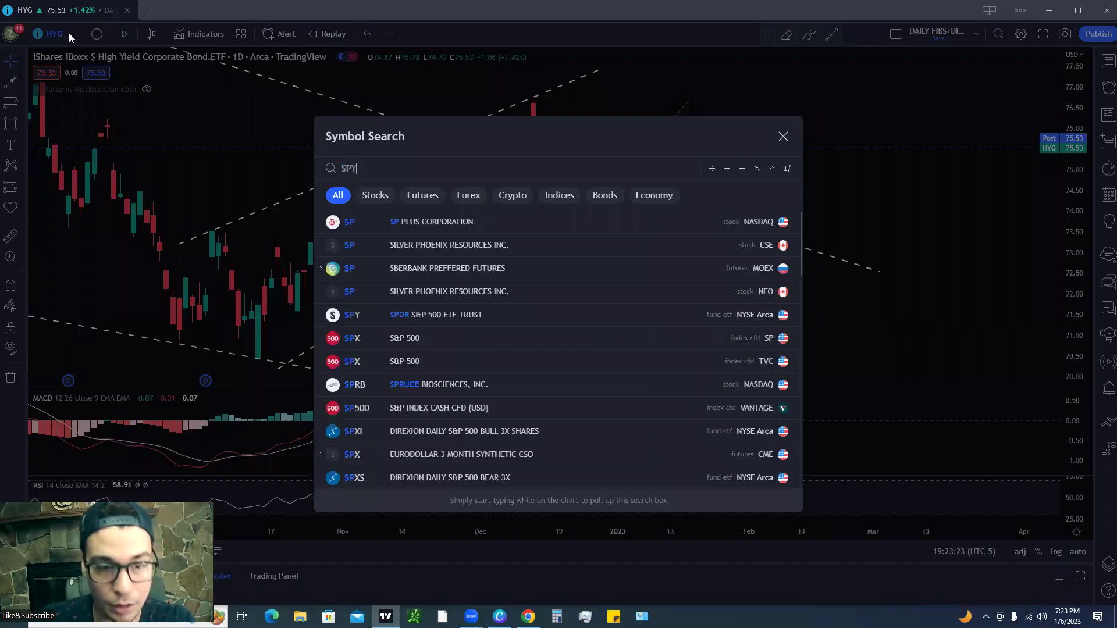
pyautogui.press('Return')
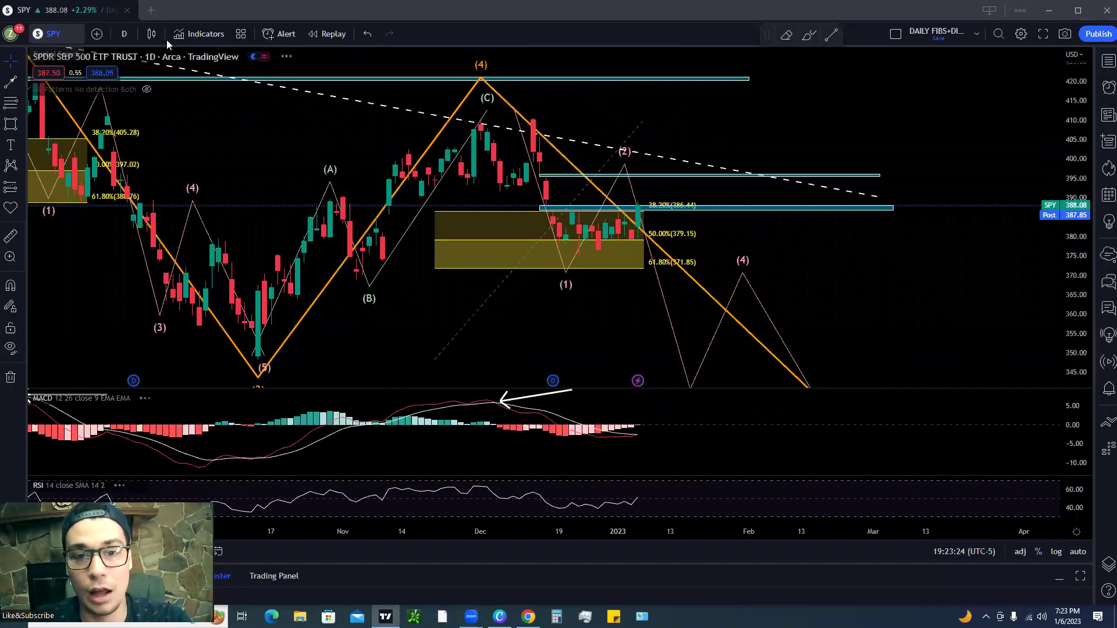
pyautogui.scroll(3, 650, 131)
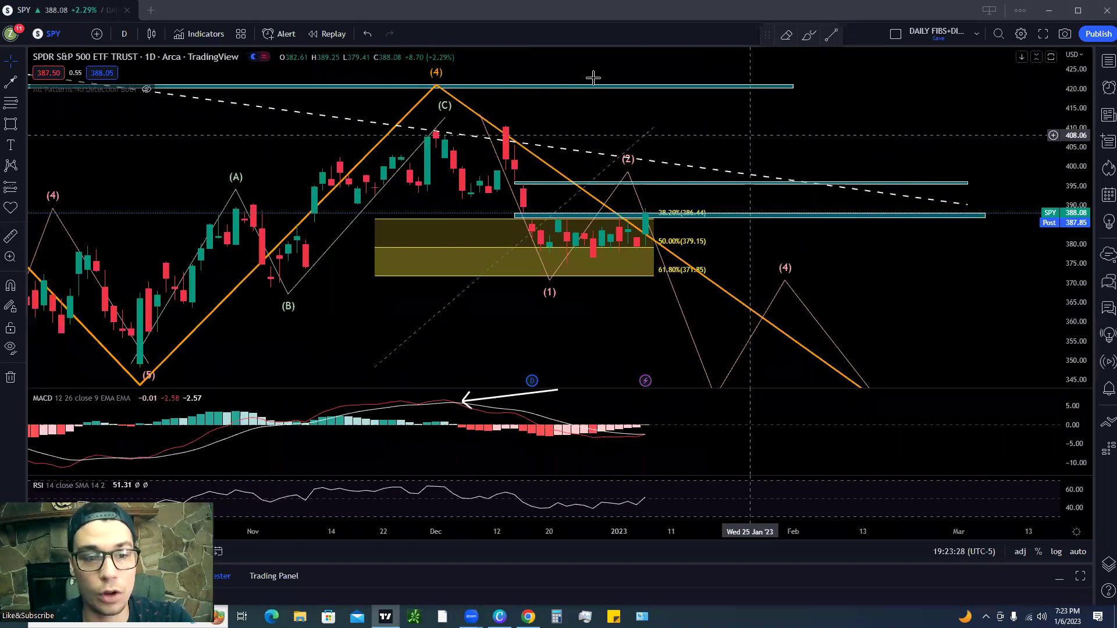
pyautogui.moveTo(143, 346)
pyautogui.mouseDown()
pyautogui.moveTo(274, 304)
pyautogui.moveTo(436, 98)
pyautogui.moveTo(460, 87)
pyautogui.moveTo(524, 192)
pyautogui.mouseUp()
pyautogui.moveTo(548, 234)
pyautogui.mouseDown()
pyautogui.moveTo(628, 179)
pyautogui.moveTo(775, 307)
pyautogui.moveTo(841, 428)
pyautogui.moveTo(918, 379)
pyautogui.mouseUp()
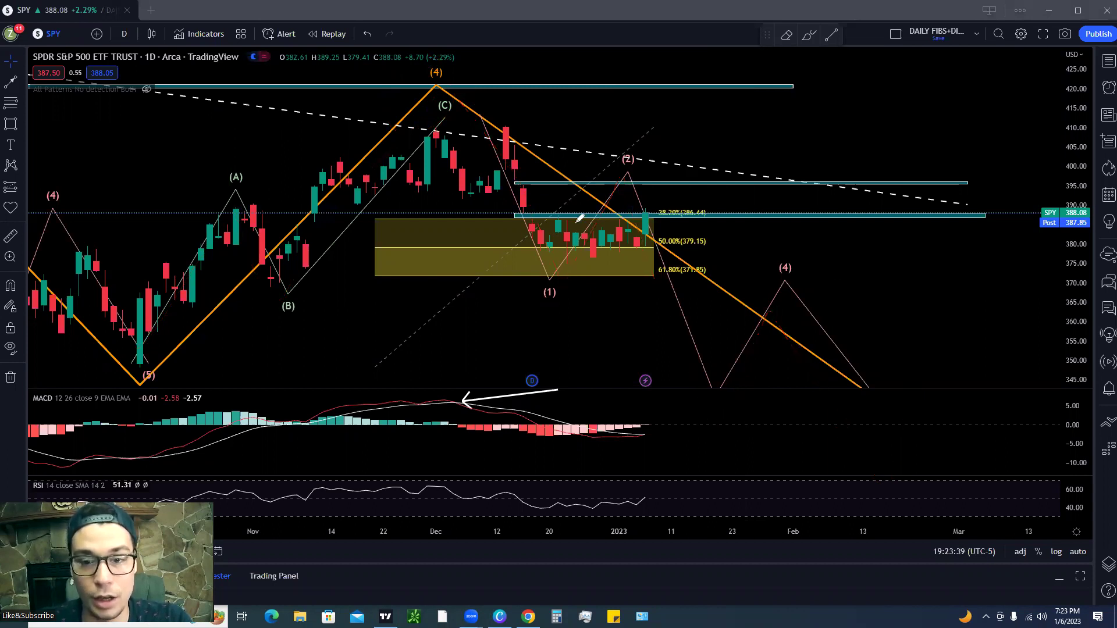
# - Circle and underline SPY's 50.00%(379.15) Fibonacci level in red
pyautogui.moveTo(485, 247); pyautogui.dragTo(745, 241)
pyautogui.moveTo(678, 224)
pyautogui.mouseDown()
pyautogui.moveTo(751, 249)
pyautogui.moveTo(657, 243)
pyautogui.moveTo(728, 252)
pyautogui.mouseUp()
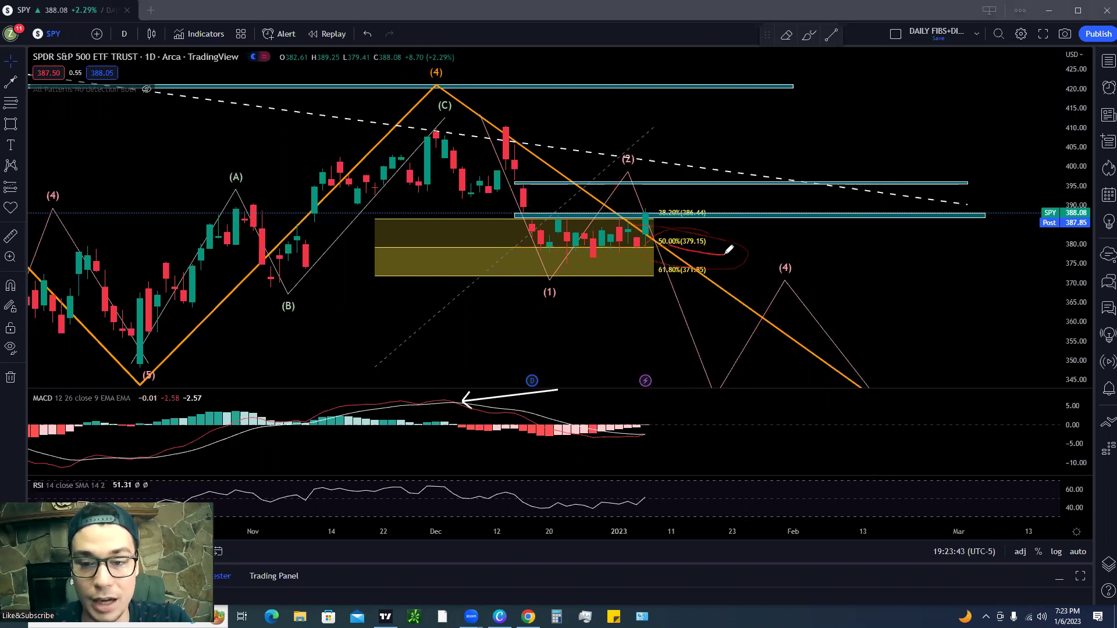
# - Trace SPY's rise from (1) to a circled (2), and sketch the projected downward zigzag through (4) in red
pyautogui.moveTo(552, 278)
pyautogui.mouseDown()
pyautogui.moveTo(635, 172)
pyautogui.moveTo(656, 199)
pyautogui.mouseUp()
pyautogui.moveTo(652, 154); pyautogui.dragTo(661, 166)
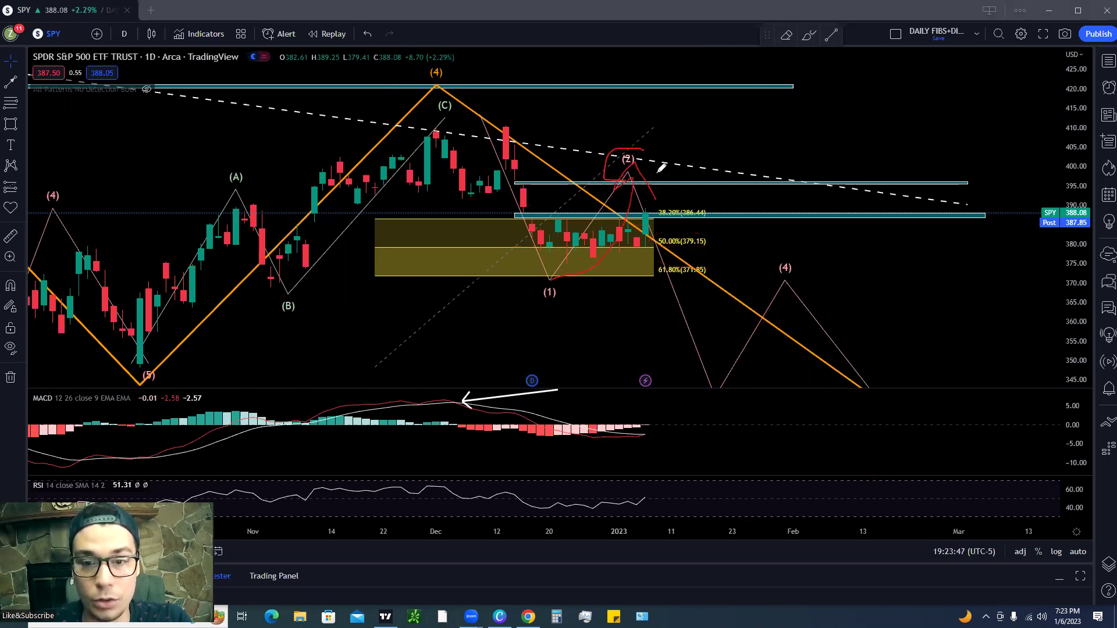
pyautogui.moveTo(519, 166)
pyautogui.mouseDown()
pyautogui.moveTo(634, 215)
pyautogui.moveTo(774, 253)
pyautogui.mouseUp()
pyautogui.moveTo(836, 381)
pyautogui.mouseDown()
pyautogui.moveTo(841, 406)
pyautogui.moveTo(875, 301)
pyautogui.mouseUp()
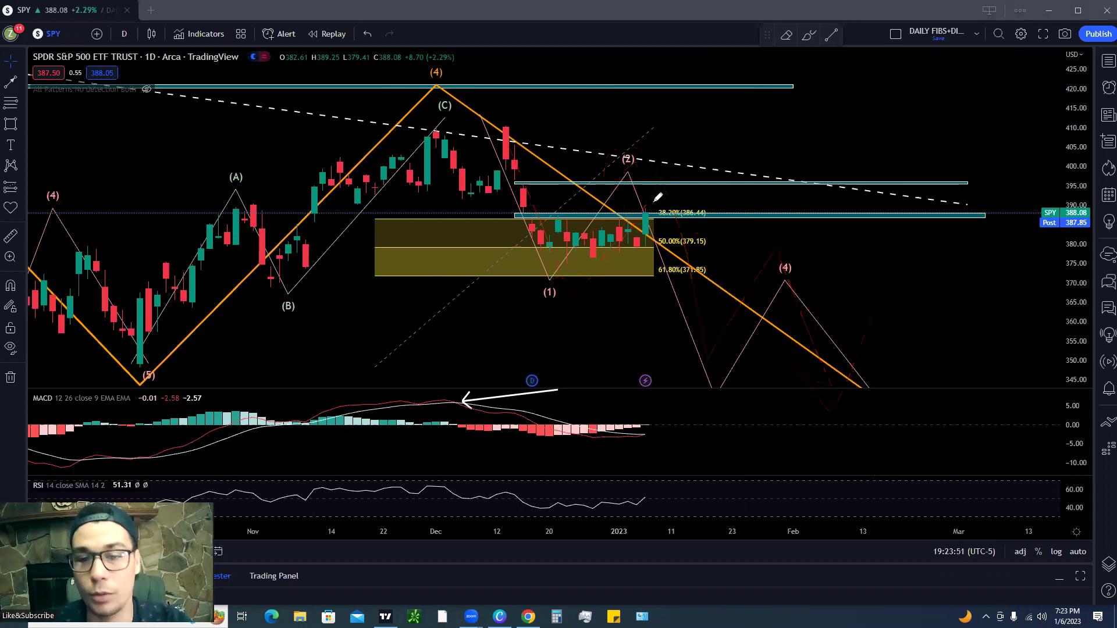
# - Circle SPY's latest candle at the 38.20%(386.44) level and draw red paths up to the next teal zone and back down
pyautogui.moveTo(643, 192)
pyautogui.mouseDown()
pyautogui.moveTo(653, 216)
pyautogui.moveTo(632, 204)
pyautogui.moveTo(680, 212)
pyautogui.mouseUp()
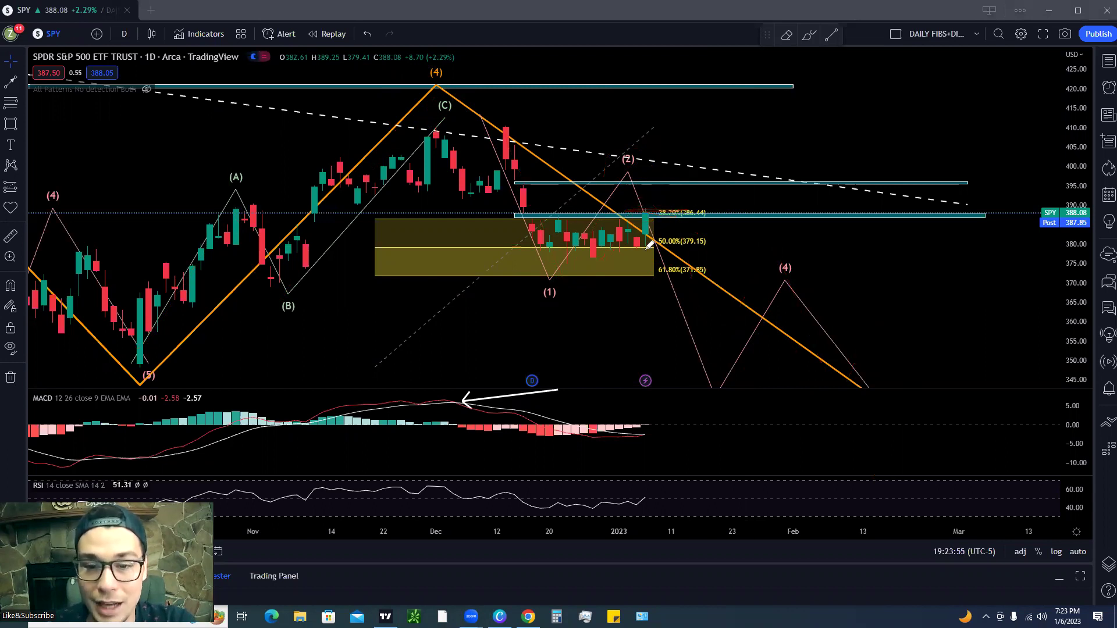
pyautogui.moveTo(656, 208)
pyautogui.mouseDown()
pyautogui.moveTo(676, 174)
pyautogui.moveTo(669, 187)
pyautogui.moveTo(710, 180)
pyautogui.moveTo(670, 199)
pyautogui.mouseUp()
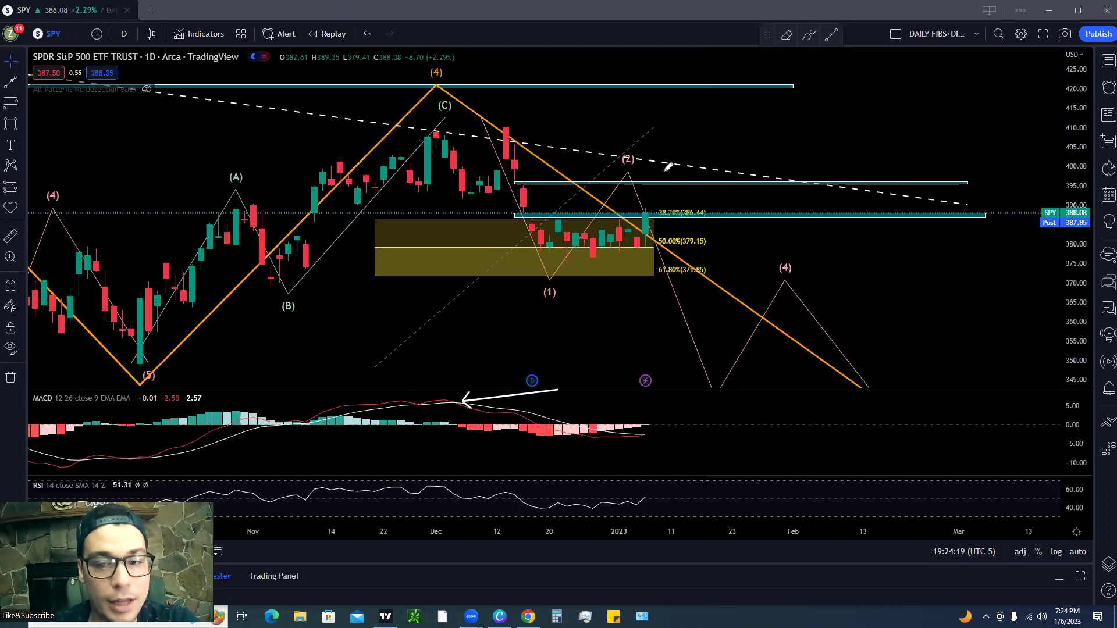
pyautogui.moveTo(642, 207)
pyautogui.mouseDown()
pyautogui.moveTo(655, 184)
pyautogui.moveTo(654, 198)
pyautogui.moveTo(661, 180)
pyautogui.moveTo(670, 185)
pyautogui.mouseUp()
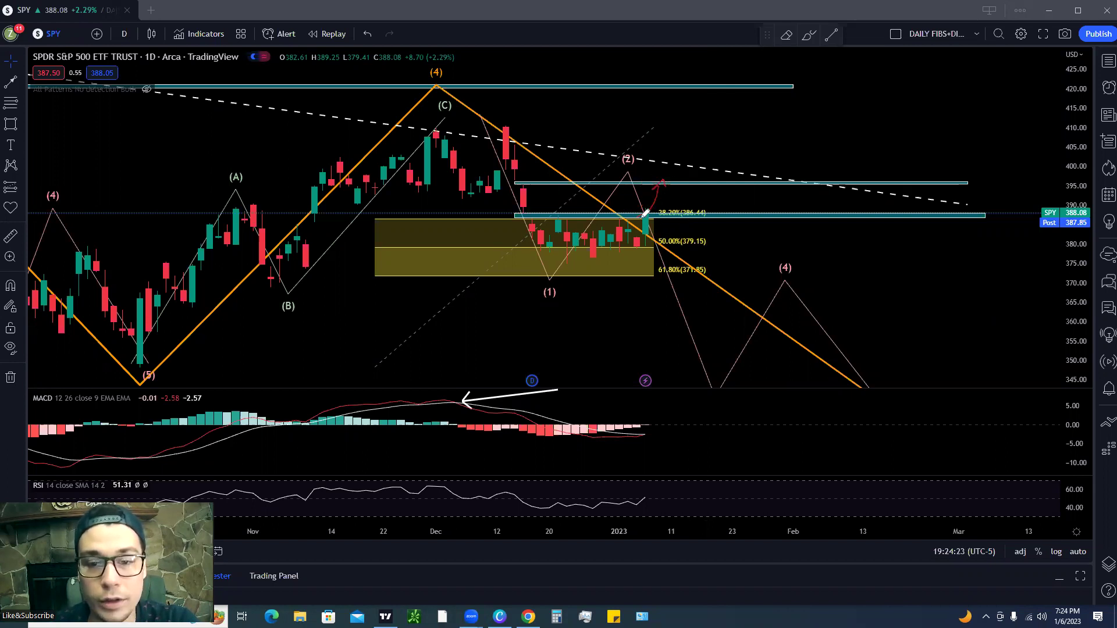
pyautogui.moveTo(663, 226)
pyautogui.mouseDown()
pyautogui.moveTo(682, 295)
pyautogui.moveTo(684, 281)
pyautogui.mouseUp()
pyautogui.moveTo(668, 190)
pyautogui.mouseDown()
pyautogui.moveTo(650, 222)
pyautogui.moveTo(673, 192)
pyautogui.mouseUp()
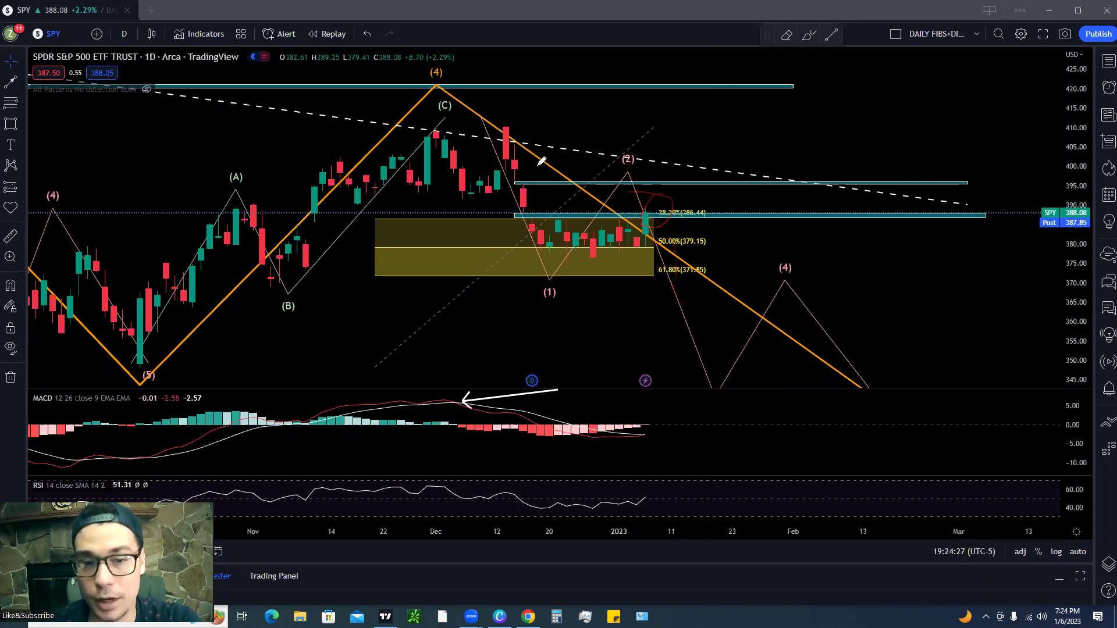
# - Trace SPY's downward legs into (1), from (2) toward (3), and from (4) toward (5) in red
pyautogui.moveTo(469, 110); pyautogui.dragTo(550, 275)
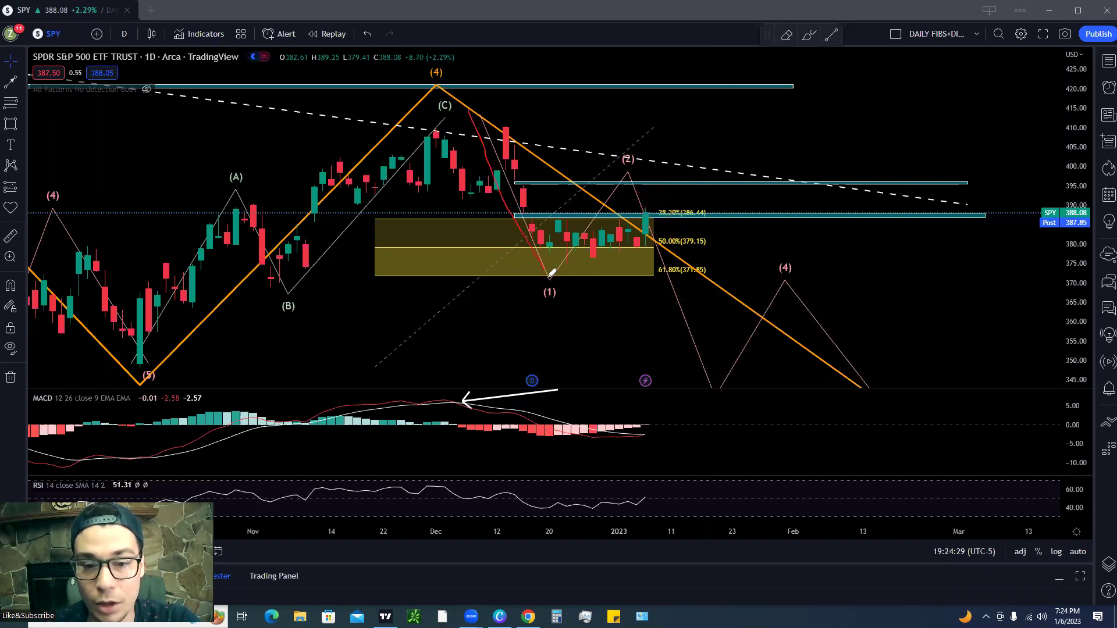
pyautogui.moveTo(636, 175)
pyautogui.mouseDown()
pyautogui.moveTo(638, 159)
pyautogui.moveTo(712, 362)
pyautogui.moveTo(699, 373)
pyautogui.moveTo(710, 403)
pyautogui.mouseUp()
pyautogui.moveTo(786, 290)
pyautogui.mouseDown()
pyautogui.moveTo(876, 421)
pyautogui.moveTo(961, 445)
pyautogui.mouseUp()
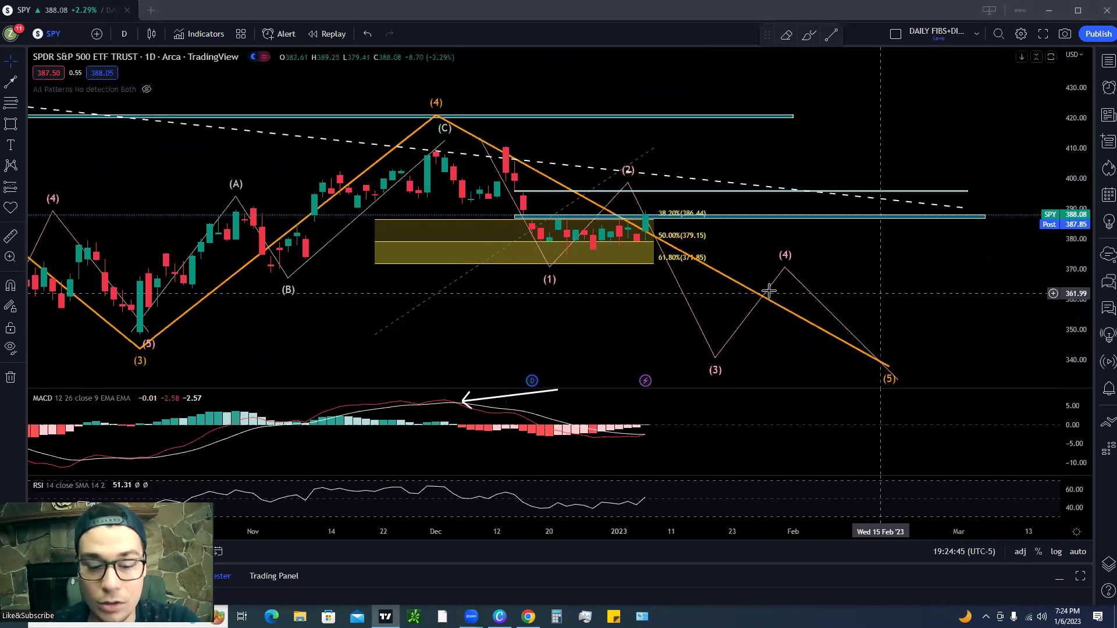
# - Switch to the Canva presentation showing the collage of trade results
pyautogui.hotkey('alt', 'Tab')
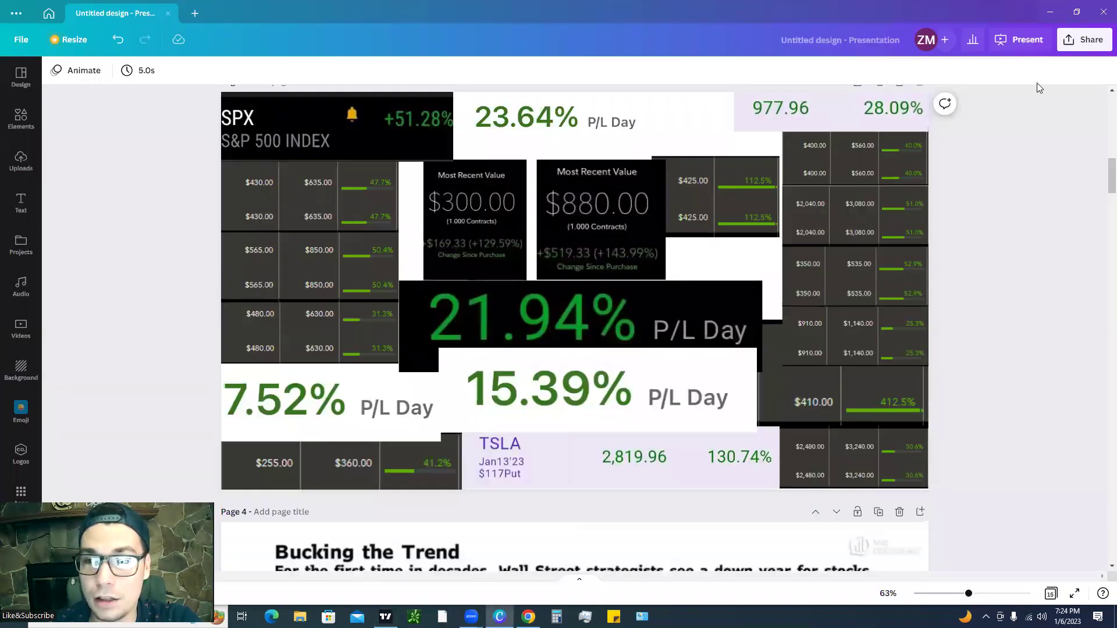
# - Present the trade results collage full screen and mark the +51.28%, 50.4%, +129.59% and +143.99% gains in red
pyautogui.click(1070, 593)
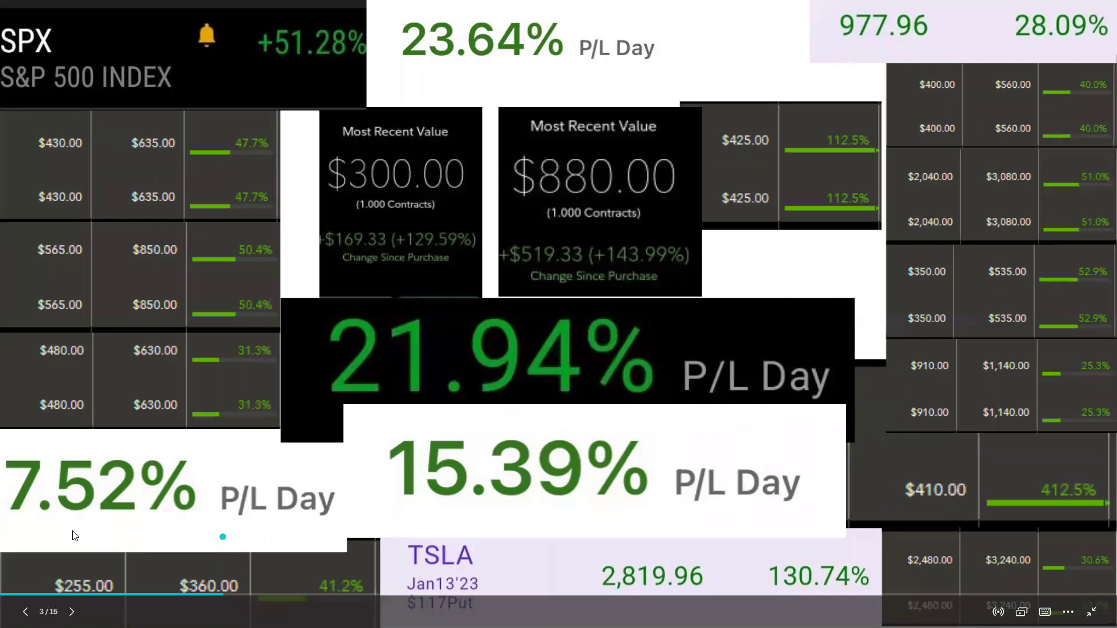
pyautogui.moveTo(311, 182)
pyautogui.mouseDown()
pyautogui.moveTo(315, 49)
pyautogui.moveTo(329, 61)
pyautogui.mouseUp()
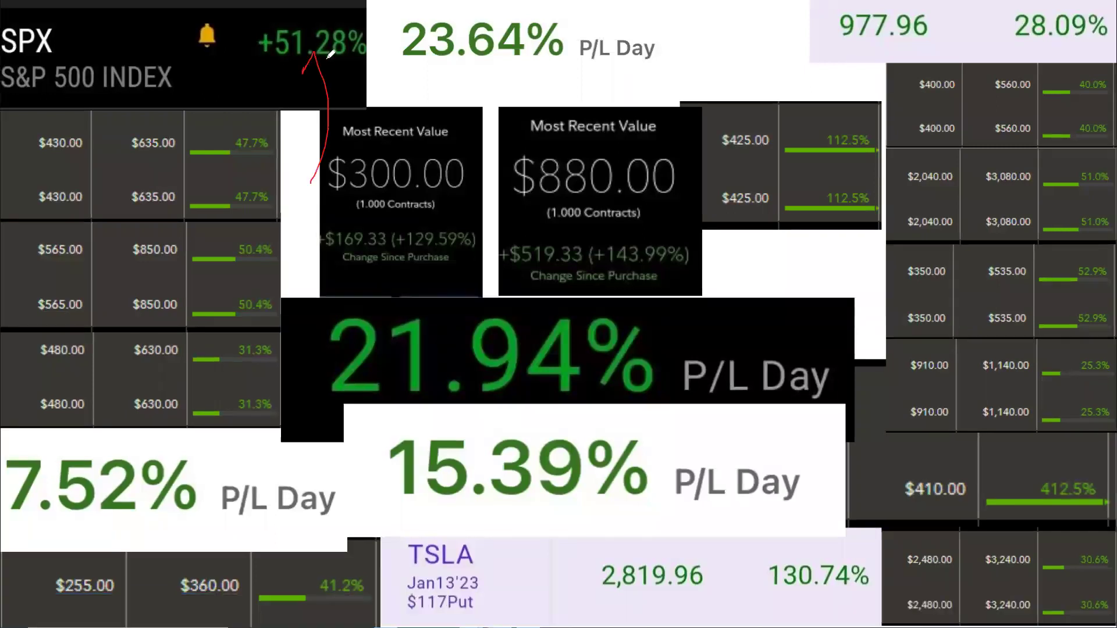
pyautogui.moveTo(209, 153)
pyautogui.mouseDown()
pyautogui.moveTo(224, 137)
pyautogui.moveTo(262, 133)
pyautogui.mouseUp()
pyautogui.moveTo(269, 231)
pyautogui.mouseDown()
pyautogui.moveTo(303, 291)
pyautogui.moveTo(294, 251)
pyautogui.mouseUp()
pyautogui.moveTo(376, 252); pyautogui.dragTo(477, 251)
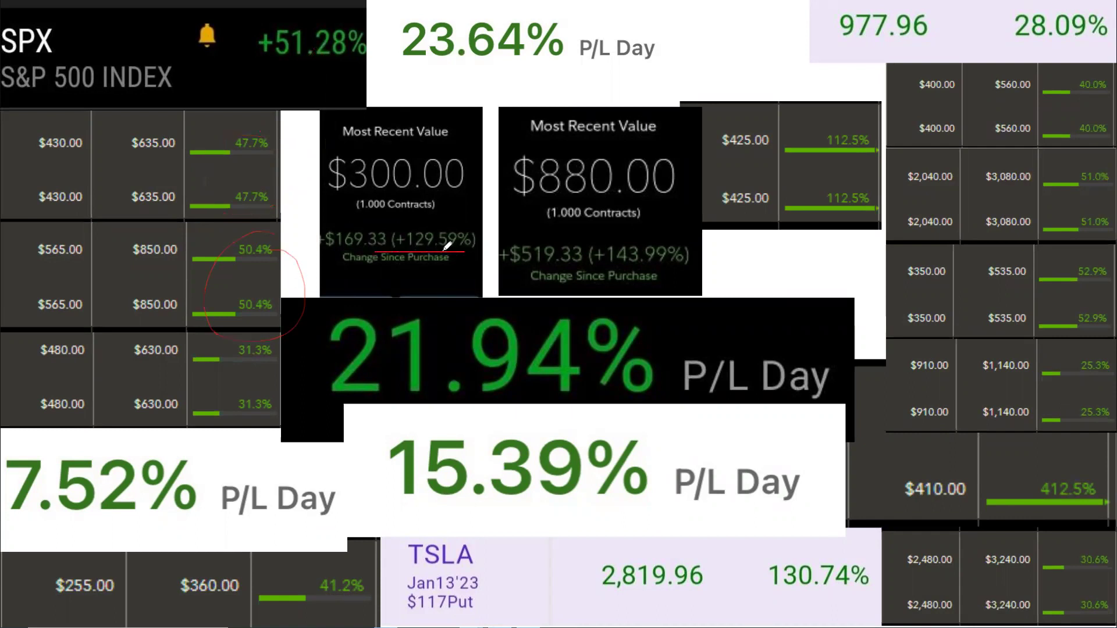
pyautogui.moveTo(539, 233); pyautogui.dragTo(687, 231)
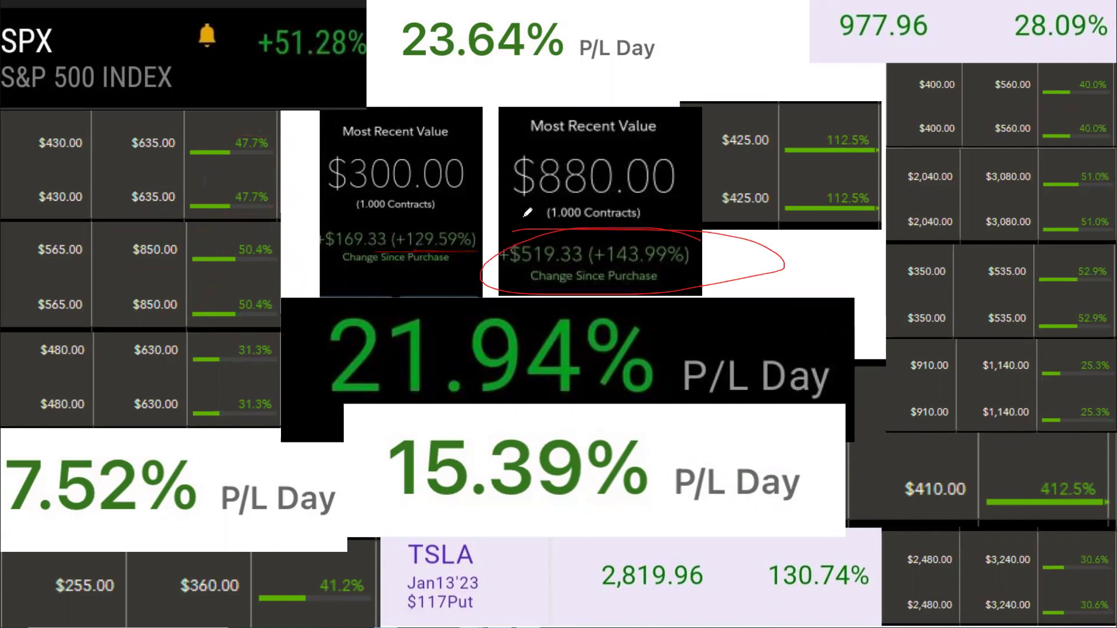
pyautogui.moveTo(988, 386)
pyautogui.mouseDown()
pyautogui.moveTo(1017, 489)
pyautogui.moveTo(1088, 448)
pyautogui.moveTo(987, 423)
pyautogui.mouseUp()
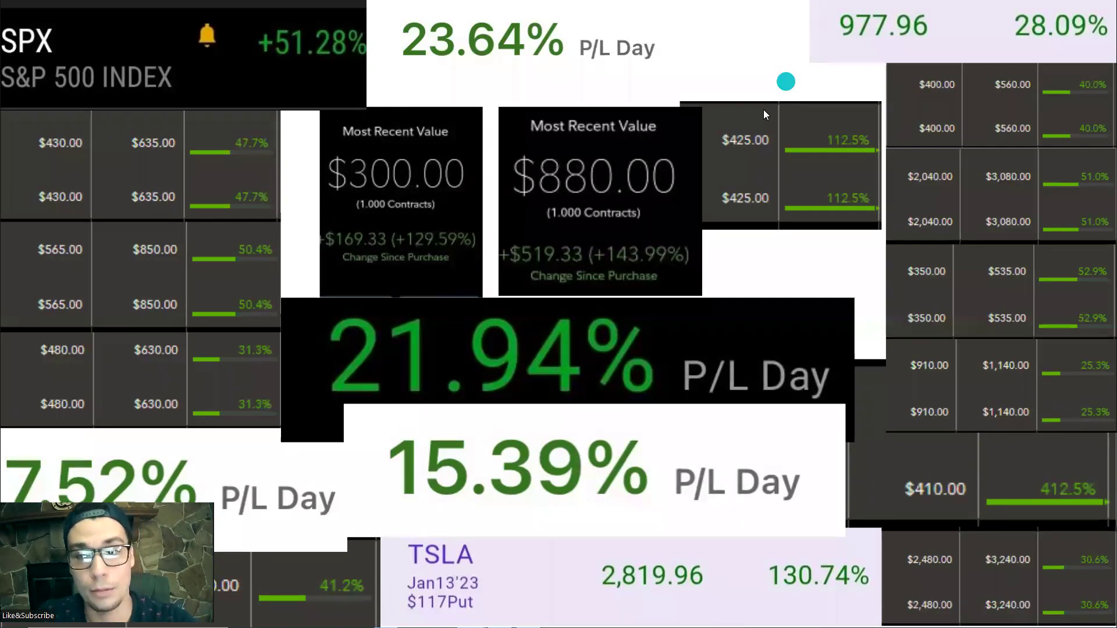
pyautogui.click(719, 97)
pyautogui.press('Escape')
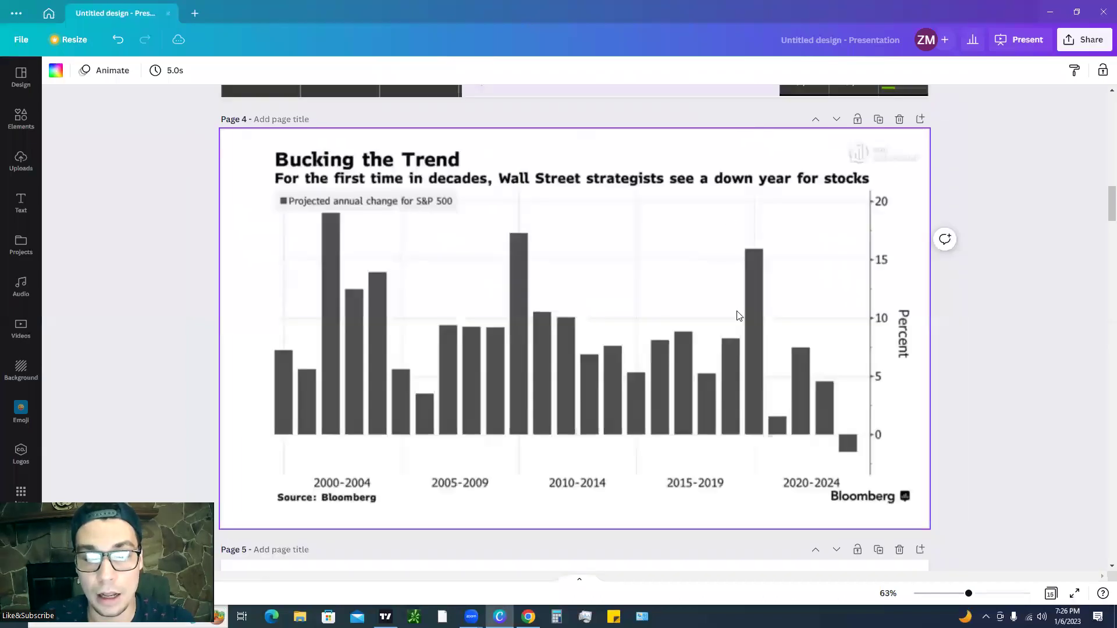
# - Switch to TradingView, load the ZROZ daily chart, and frame its latest candles with the Fibonacci levels and teal zones
pyautogui.click(386, 617)
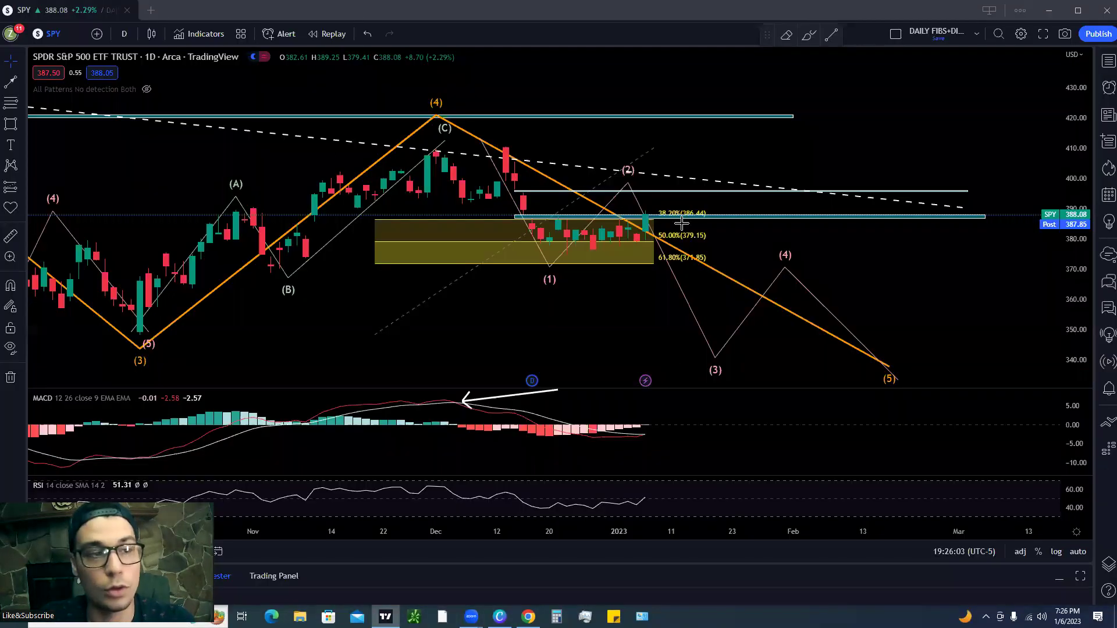
pyautogui.click(50, 33)
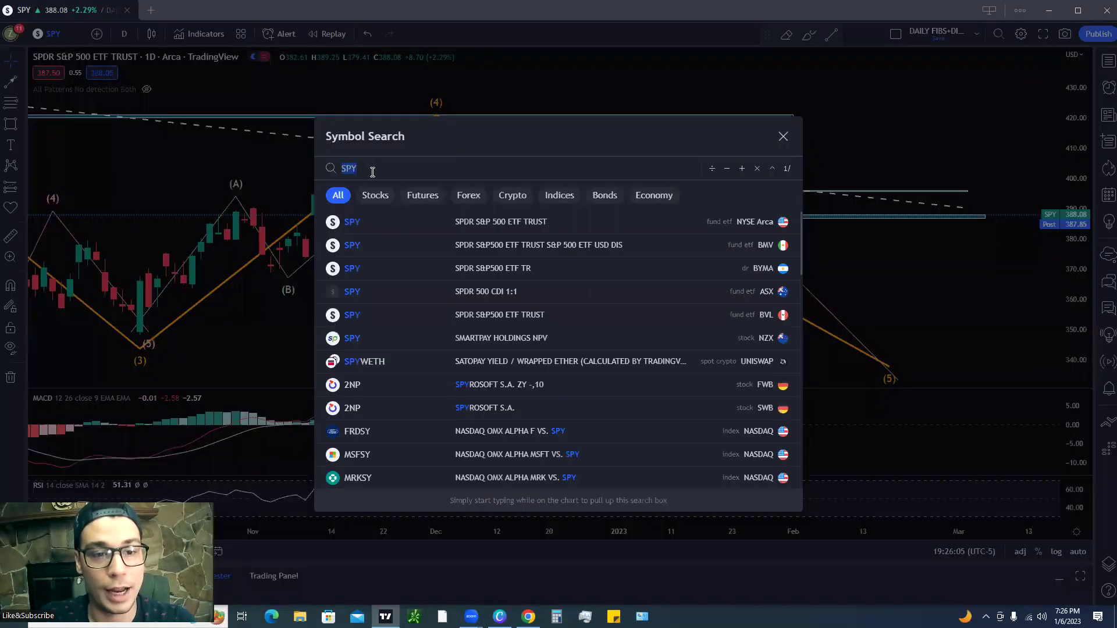
pyautogui.write('ZROZ')
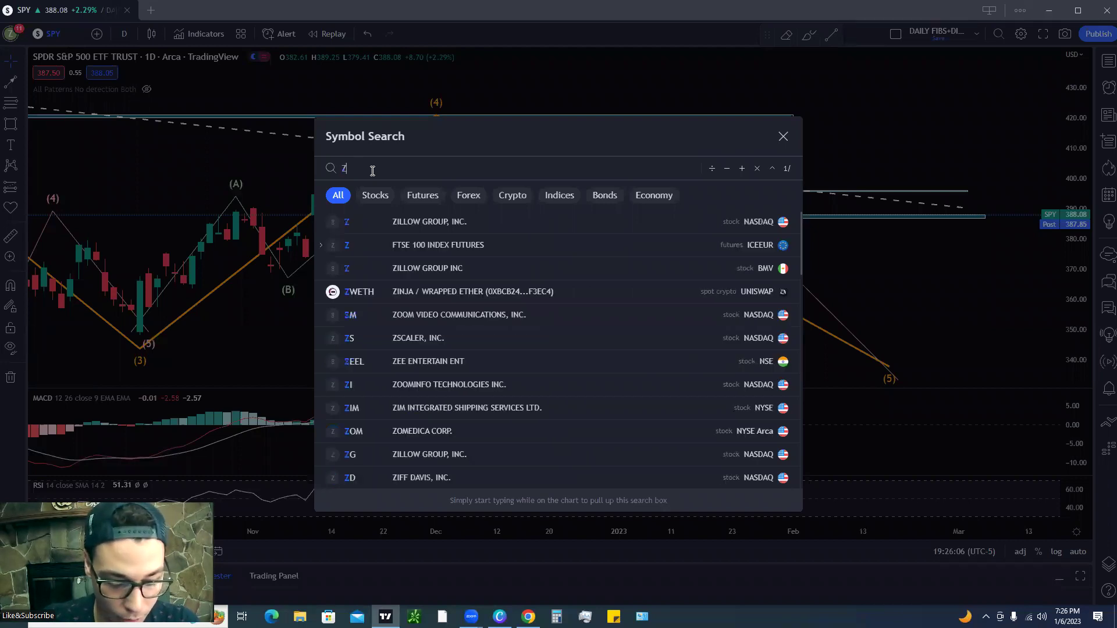
pyautogui.press('Return')
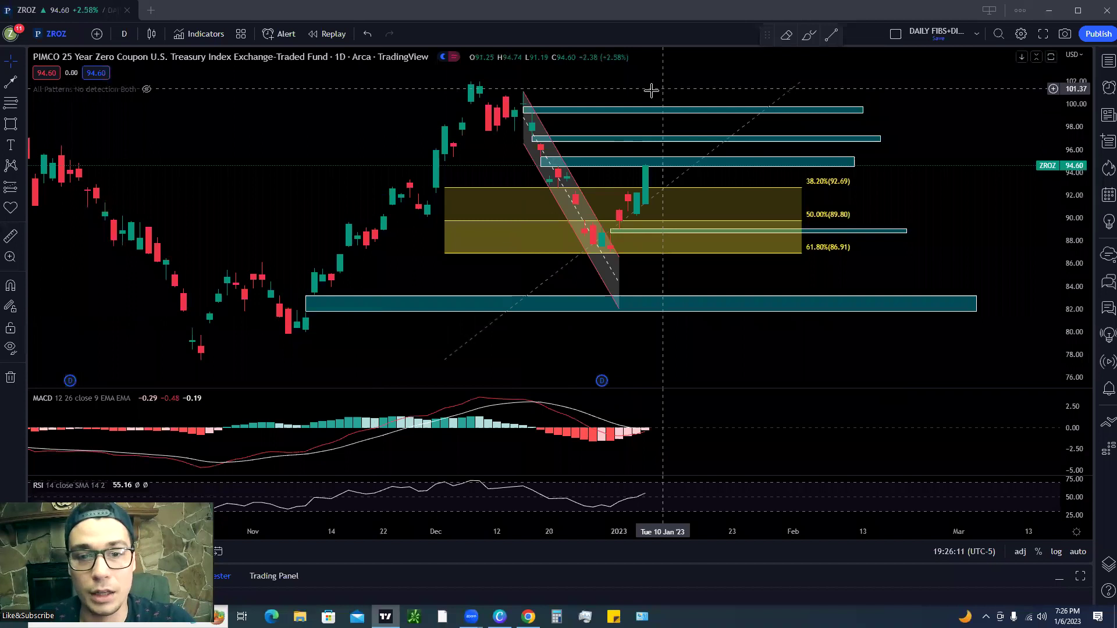
pyautogui.scroll(3, 648, 92)
pyautogui.moveTo(589, 113); pyautogui.dragTo(749, 149)
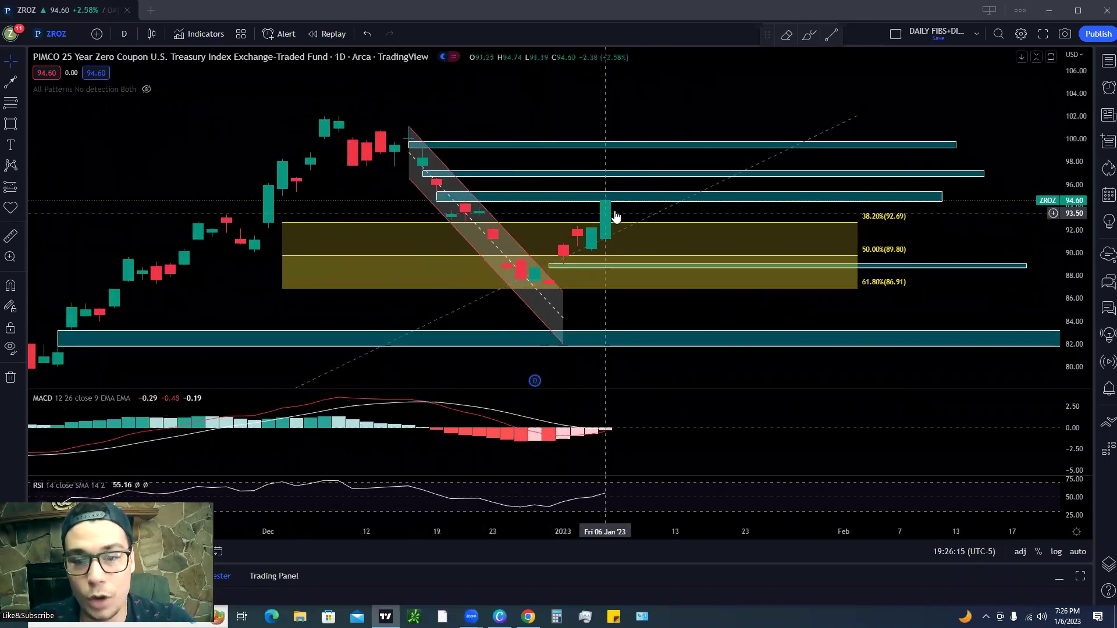
pyautogui.moveTo(1082, 269); pyautogui.dragTo(1082, 244)
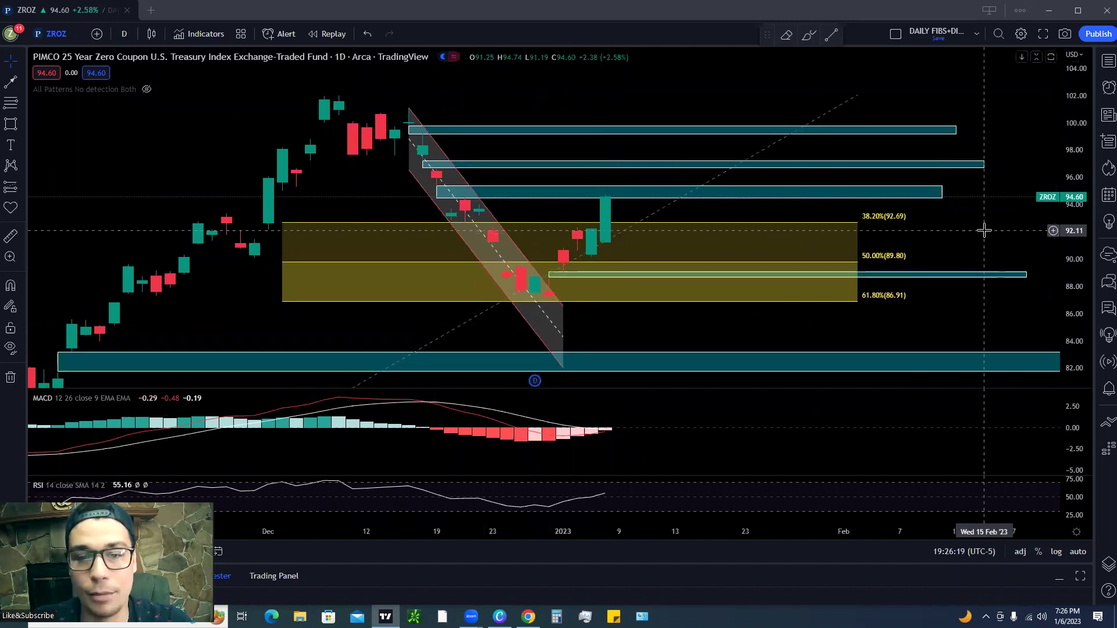
pyautogui.scroll(1, 983, 231)
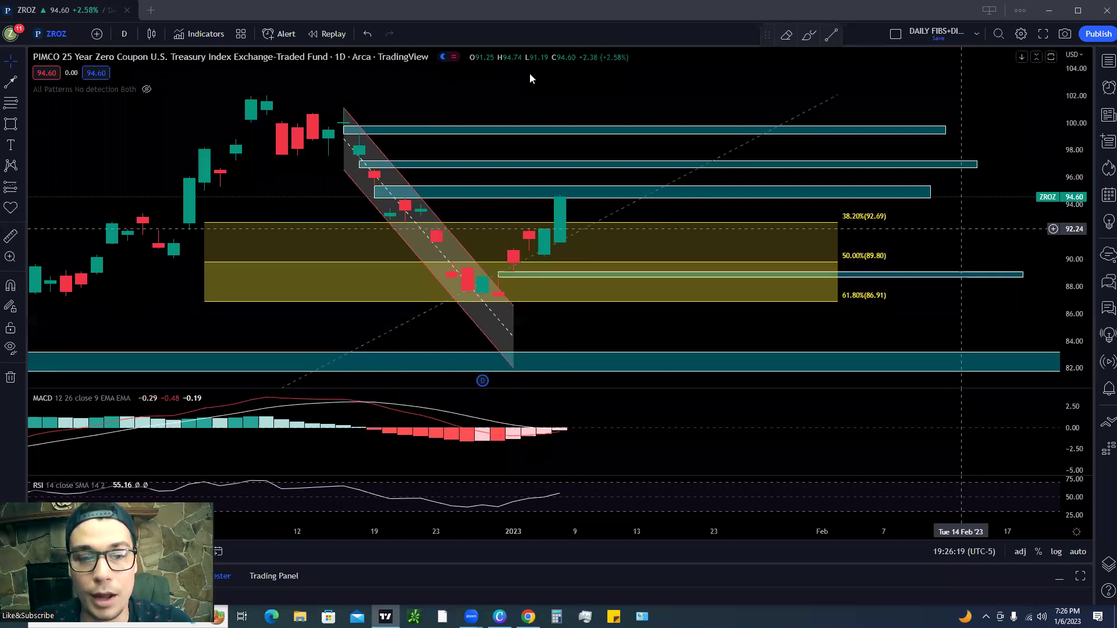
# - Trace ZROZ's teal zone near 95, circle the December candles at its start, and sketch a pullback from the latest candle in red
pyautogui.moveTo(385, 188); pyautogui.dragTo(609, 190)
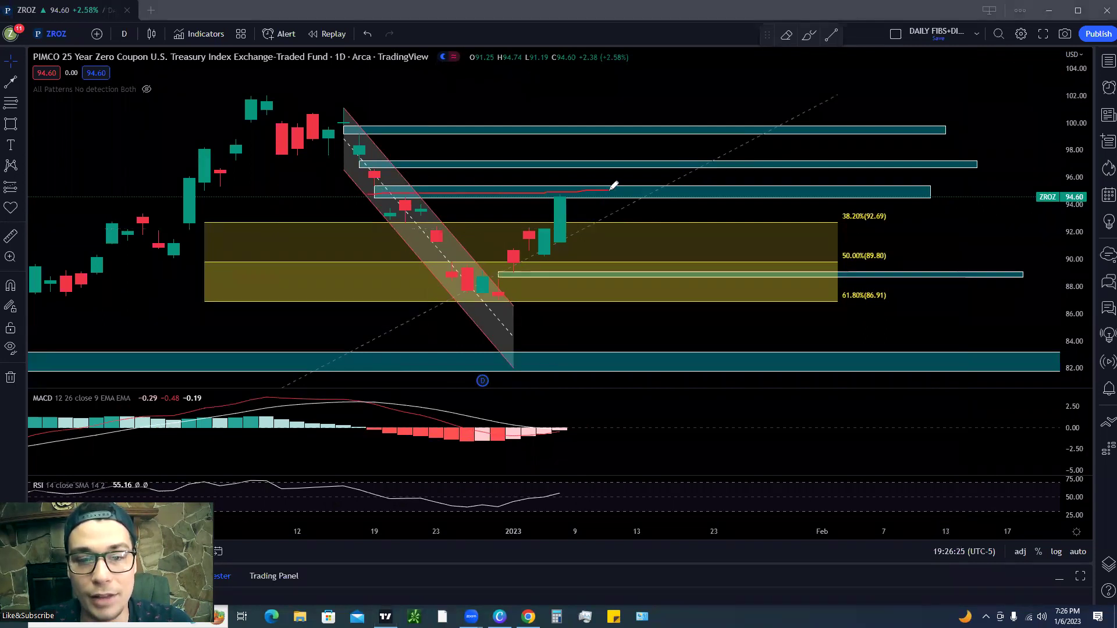
pyautogui.hotkey('ctrl', 'z')
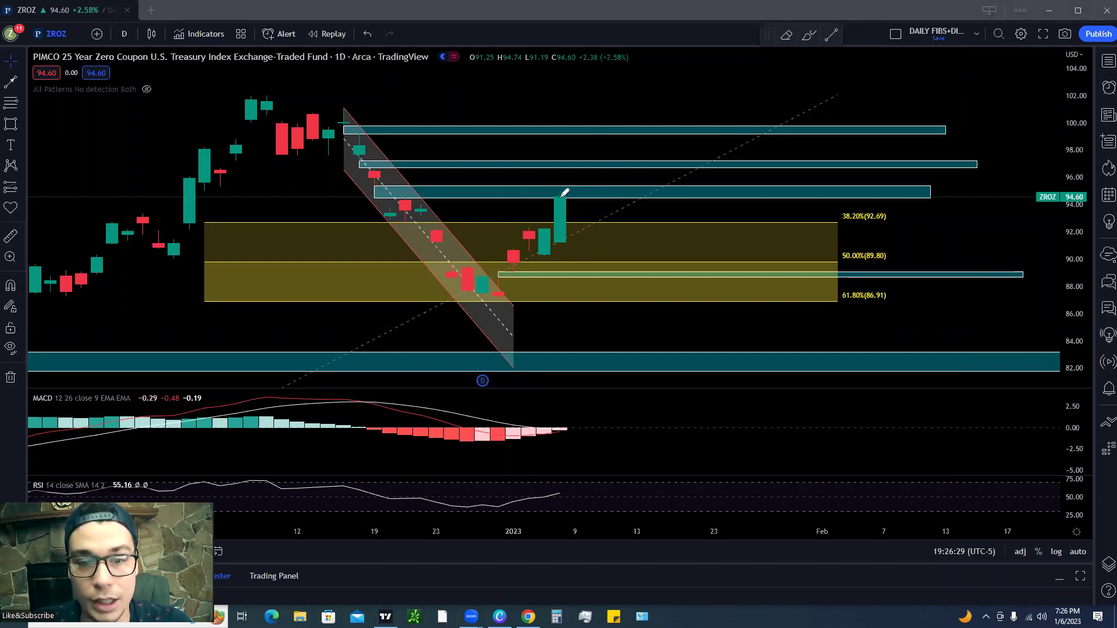
pyautogui.moveTo(555, 197); pyautogui.dragTo(561, 187)
pyautogui.hotkey('ctrl', 'z')
pyautogui.moveTo(375, 190)
pyautogui.mouseDown()
pyautogui.moveTo(588, 184)
pyautogui.moveTo(568, 187)
pyautogui.moveTo(578, 182)
pyautogui.moveTo(585, 228)
pyautogui.moveTo(605, 221)
pyautogui.mouseUp()
pyautogui.hotkey('ctrl', 'z')
pyautogui.hotkey('ctrl', 'z')
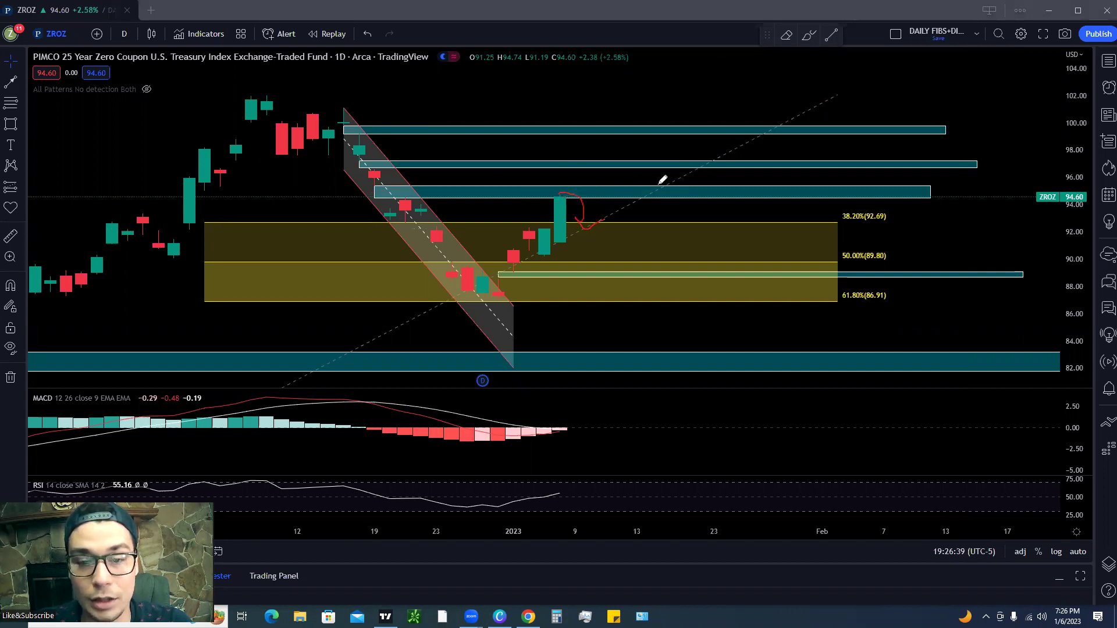
pyautogui.moveTo(378, 188); pyautogui.dragTo(624, 188)
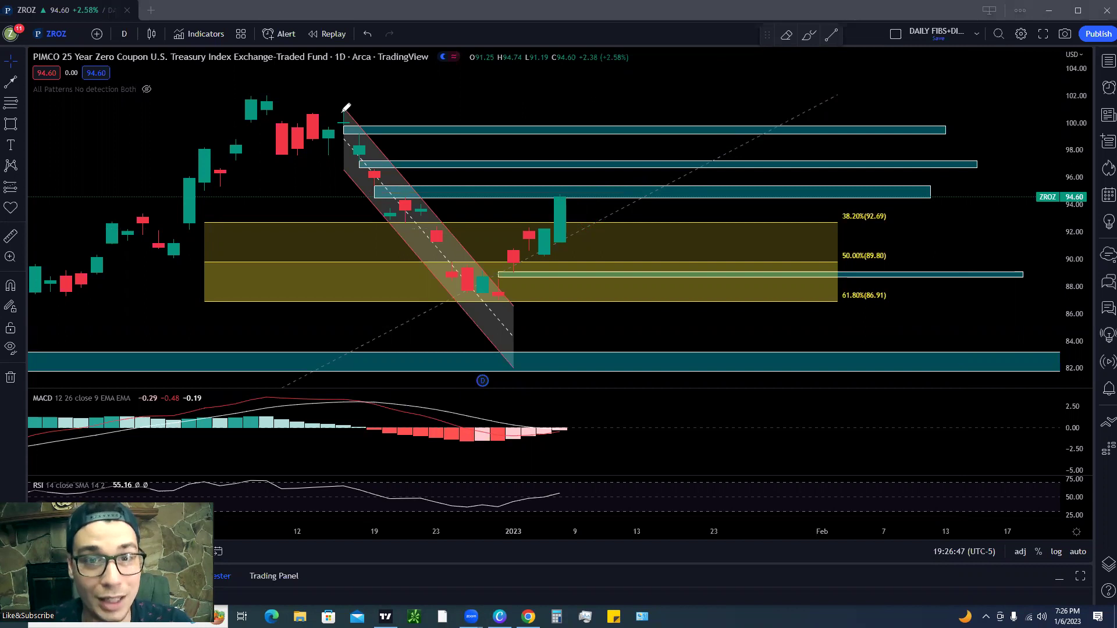
pyautogui.moveTo(411, 180); pyautogui.dragTo(399, 180)
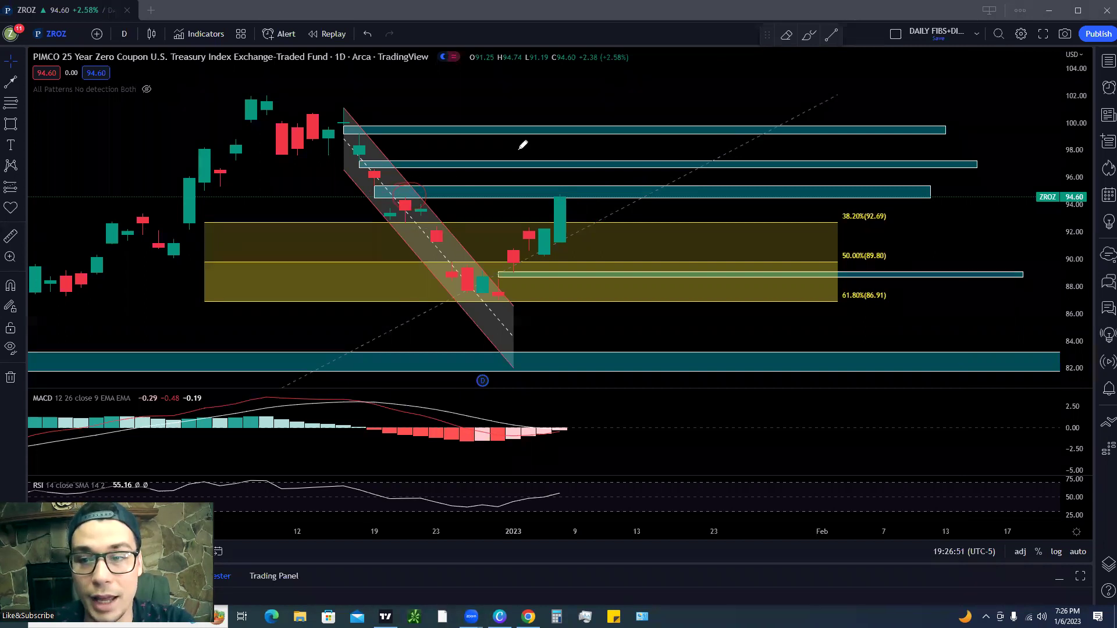
# - Point out ZROZ's three upper teal zones by selecting each one, from lowest to highest
pyautogui.click(750, 193)
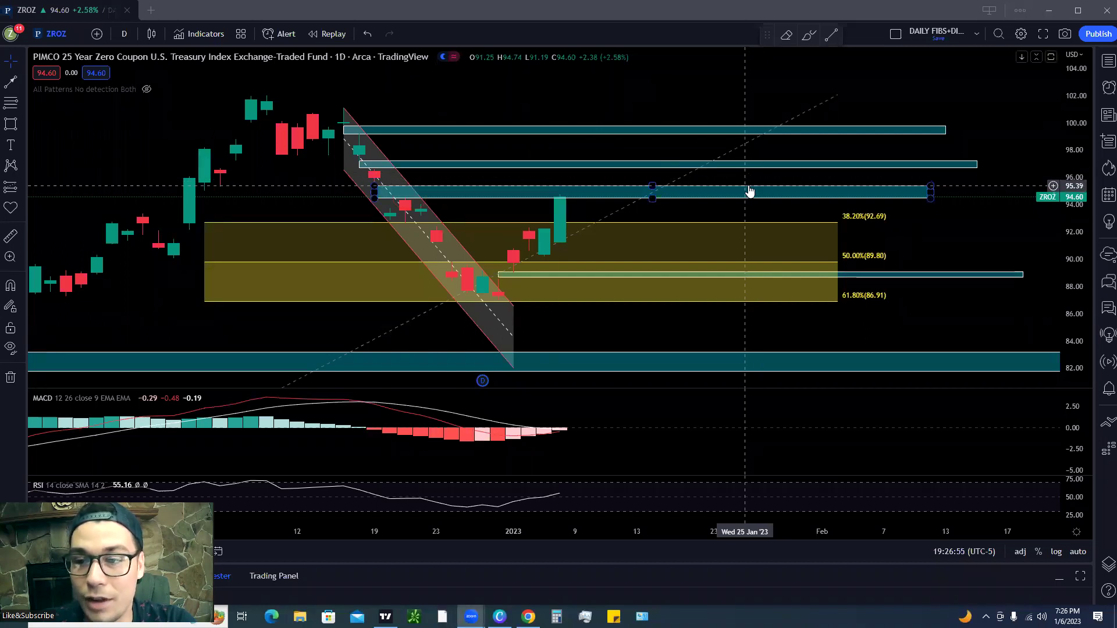
pyautogui.click(756, 164)
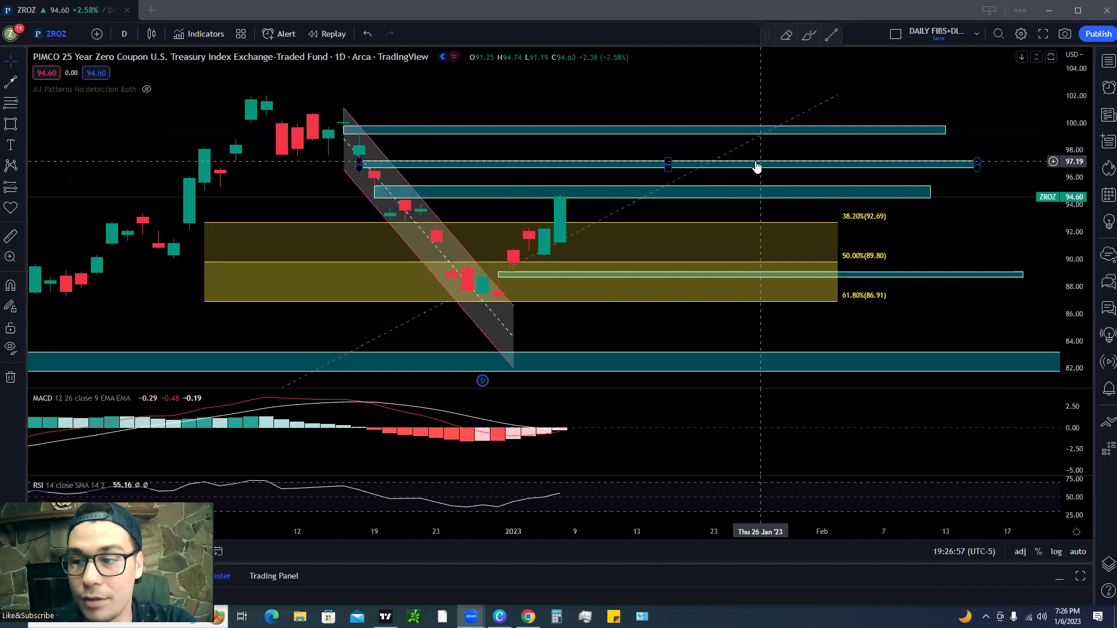
pyautogui.click(759, 130)
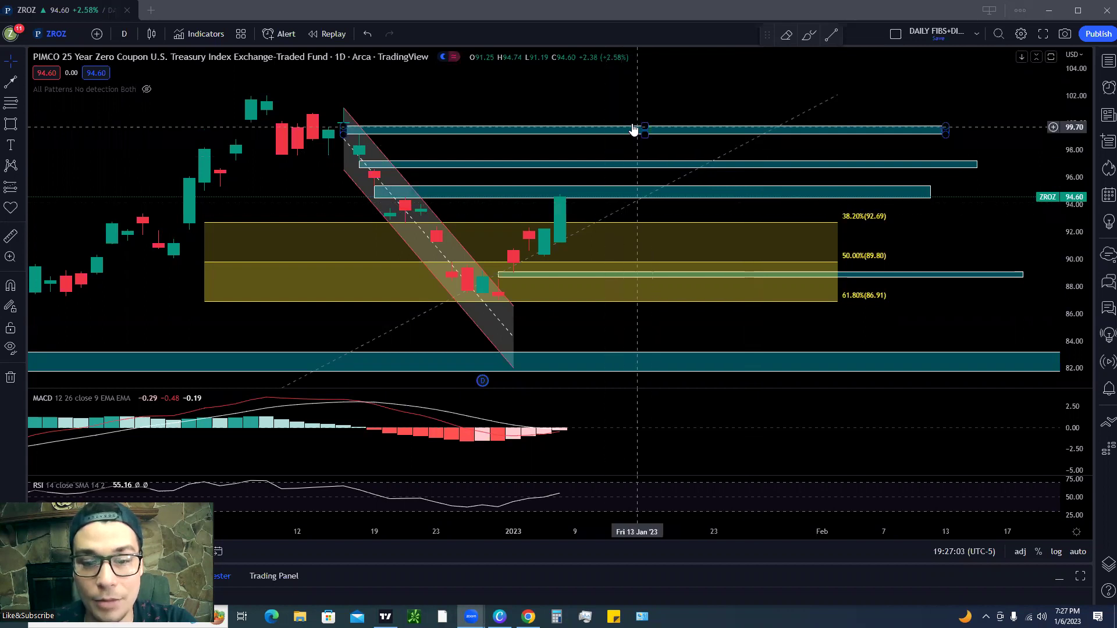
pyautogui.click(561, 277)
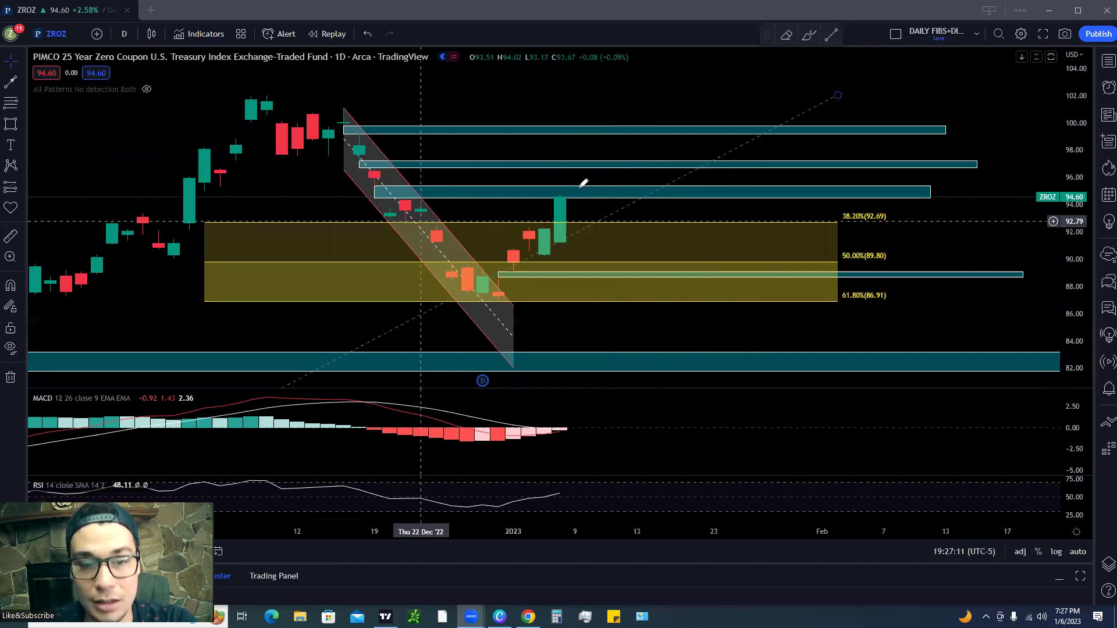
# - Mark ZROZ's latest candle reaching the teal zone near 95, and draw red paths from there upward and down toward the 50.00%(89.80) level
pyautogui.moveTo(559, 199); pyautogui.dragTo(571, 180)
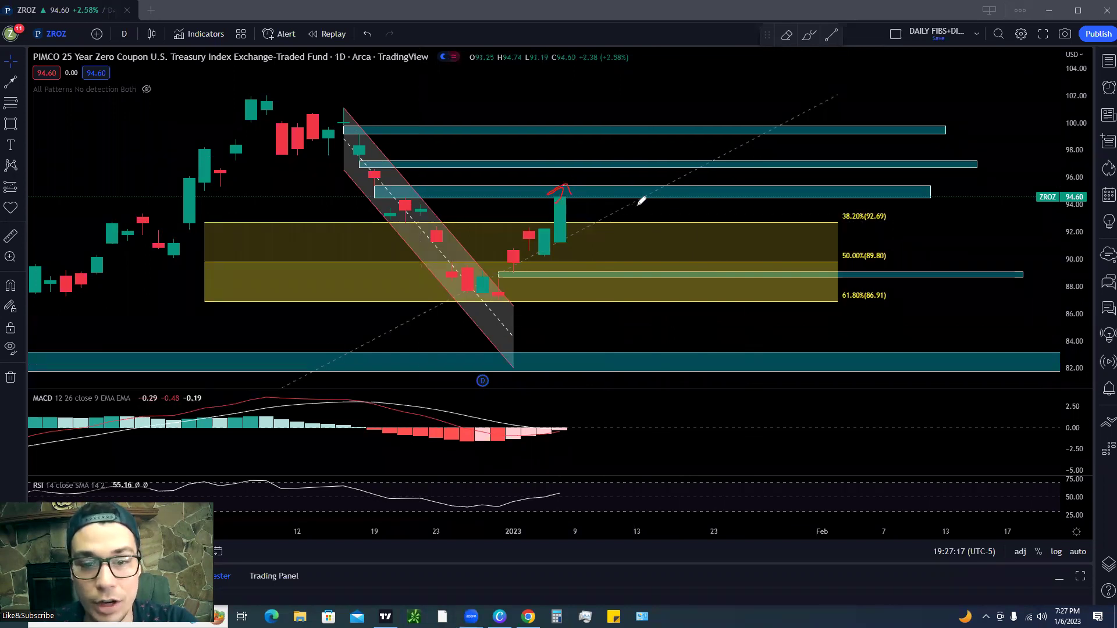
pyautogui.moveTo(507, 197); pyautogui.dragTo(559, 193)
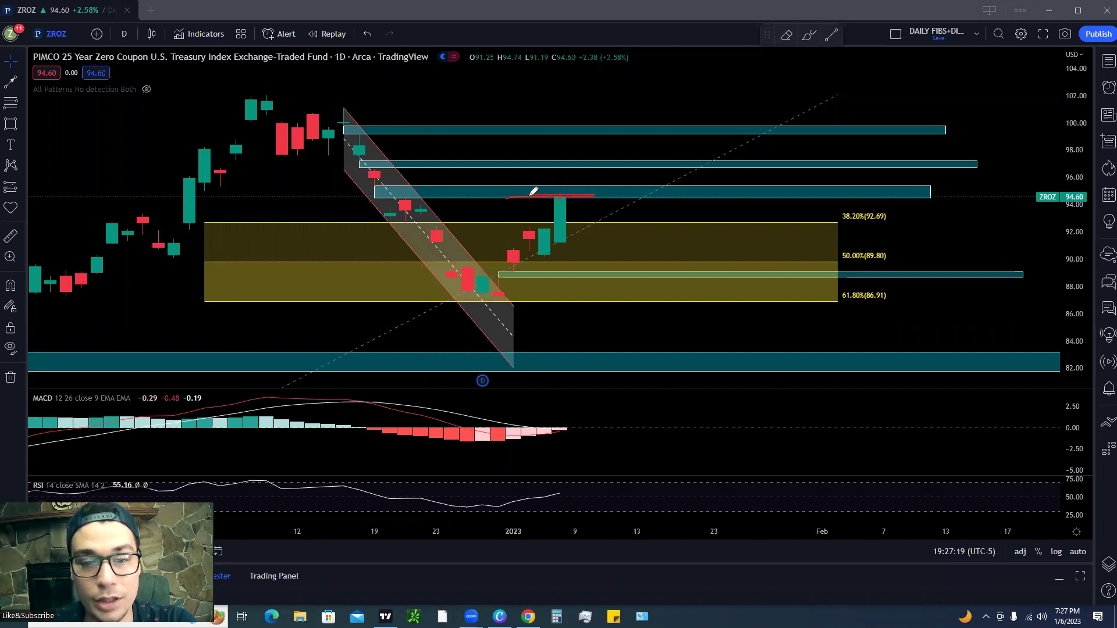
pyautogui.moveTo(564, 245)
pyautogui.mouseDown()
pyautogui.moveTo(574, 182)
pyautogui.moveTo(586, 192)
pyautogui.moveTo(568, 180)
pyautogui.moveTo(591, 178)
pyautogui.mouseUp()
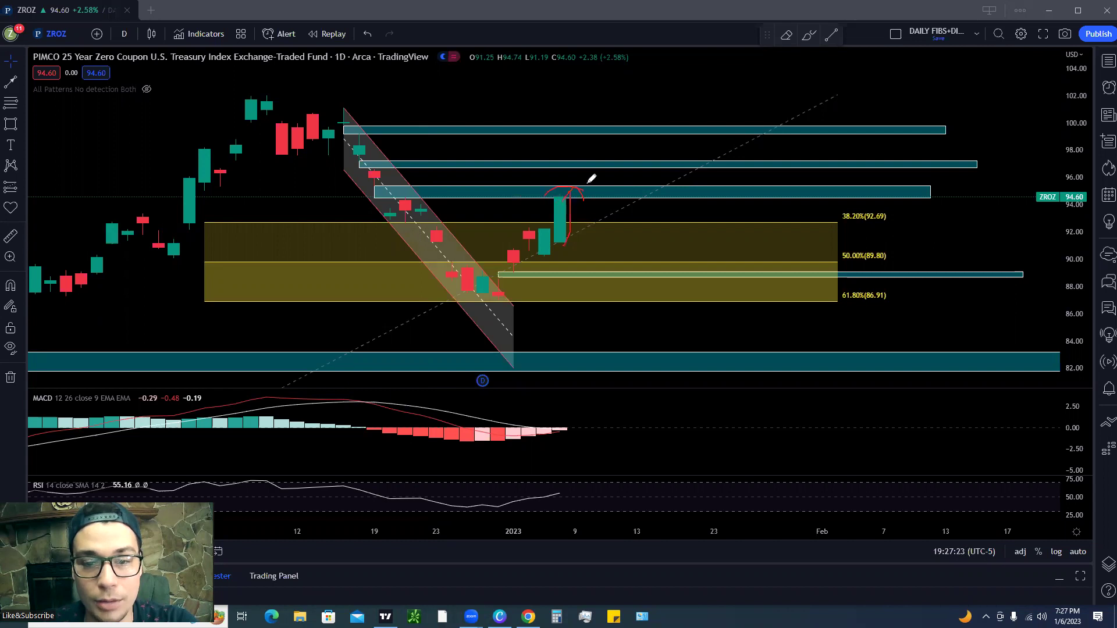
pyautogui.moveTo(377, 197)
pyautogui.mouseDown()
pyautogui.moveTo(444, 185)
pyautogui.moveTo(695, 187)
pyautogui.mouseUp()
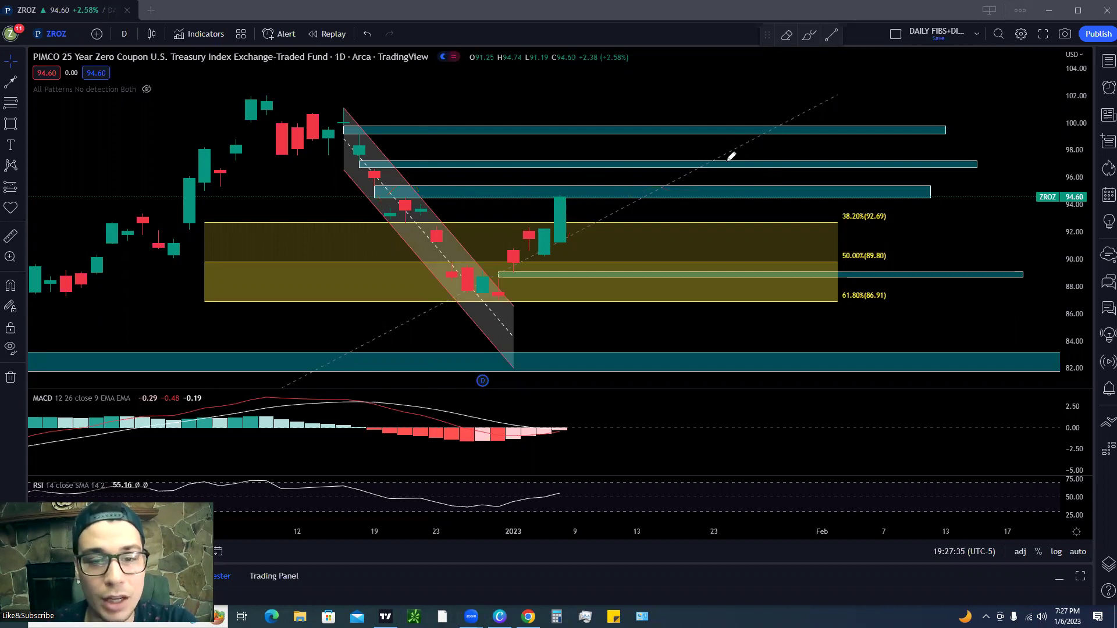
pyautogui.moveTo(644, 200); pyautogui.dragTo(653, 143)
pyautogui.moveTo(631, 230)
pyautogui.mouseDown()
pyautogui.moveTo(634, 264)
pyautogui.moveTo(644, 265)
pyautogui.mouseUp()
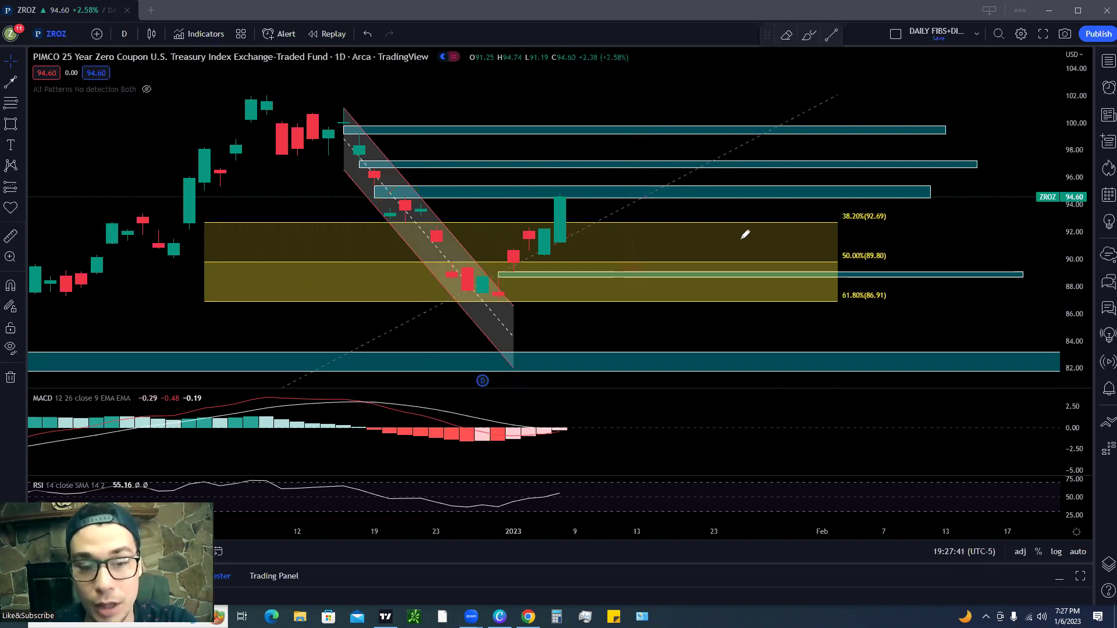
# - Trace ZROZ's decline inside the descending channel and its rebound up to the latest candle in red
pyautogui.moveTo(349, 117)
pyautogui.mouseDown()
pyautogui.moveTo(353, 182)
pyautogui.moveTo(392, 177)
pyautogui.moveTo(423, 238)
pyautogui.moveTo(498, 293)
pyautogui.moveTo(503, 316)
pyautogui.moveTo(492, 317)
pyautogui.moveTo(508, 280)
pyautogui.mouseUp()
pyautogui.moveTo(344, 115); pyautogui.dragTo(477, 302)
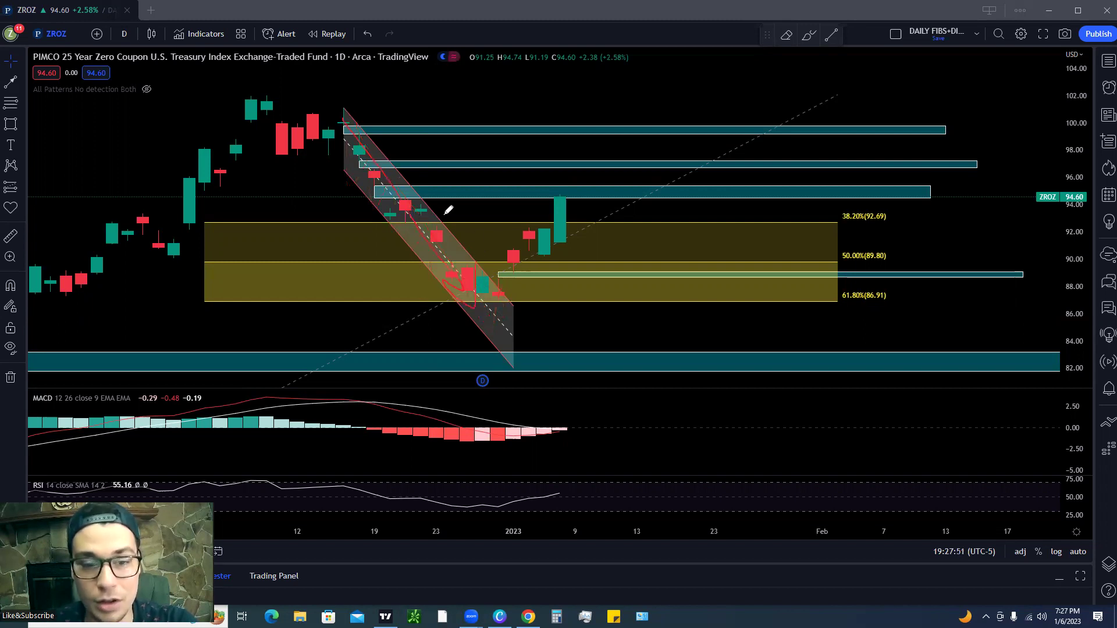
pyautogui.moveTo(394, 198)
pyautogui.mouseDown()
pyautogui.moveTo(592, 260)
pyautogui.moveTo(793, 230)
pyautogui.moveTo(809, 297)
pyautogui.mouseUp()
pyautogui.moveTo(473, 309); pyautogui.dragTo(507, 287)
pyautogui.moveTo(457, 227)
pyautogui.mouseDown()
pyautogui.moveTo(510, 269)
pyautogui.moveTo(499, 277)
pyautogui.moveTo(547, 228)
pyautogui.moveTo(547, 185)
pyautogui.moveTo(560, 208)
pyautogui.mouseUp()
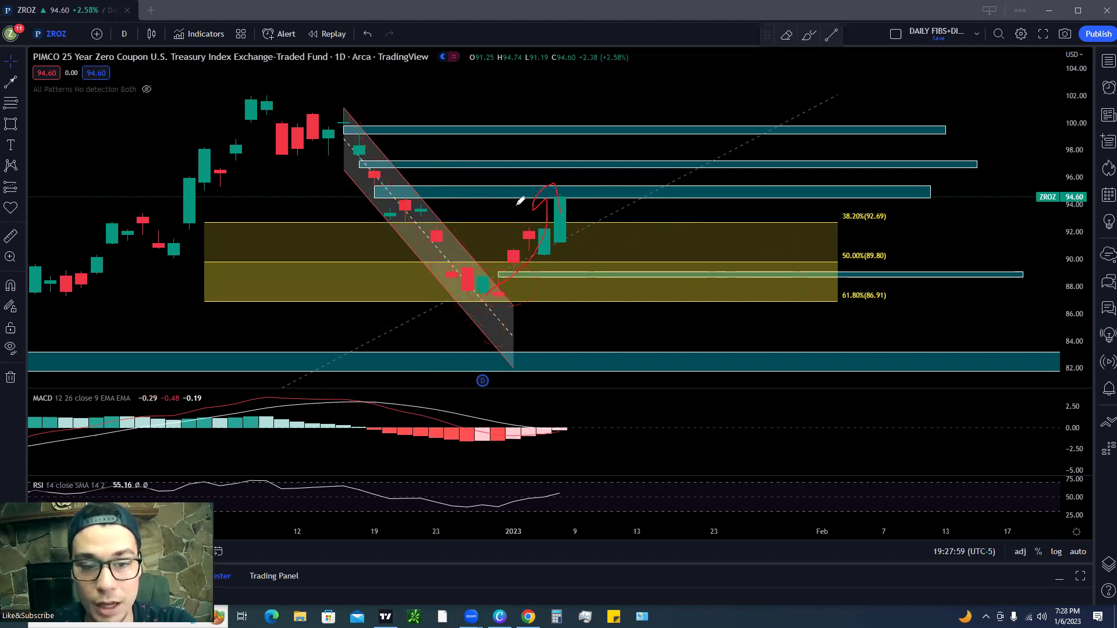
pyautogui.moveTo(499, 297); pyautogui.dragTo(559, 186)
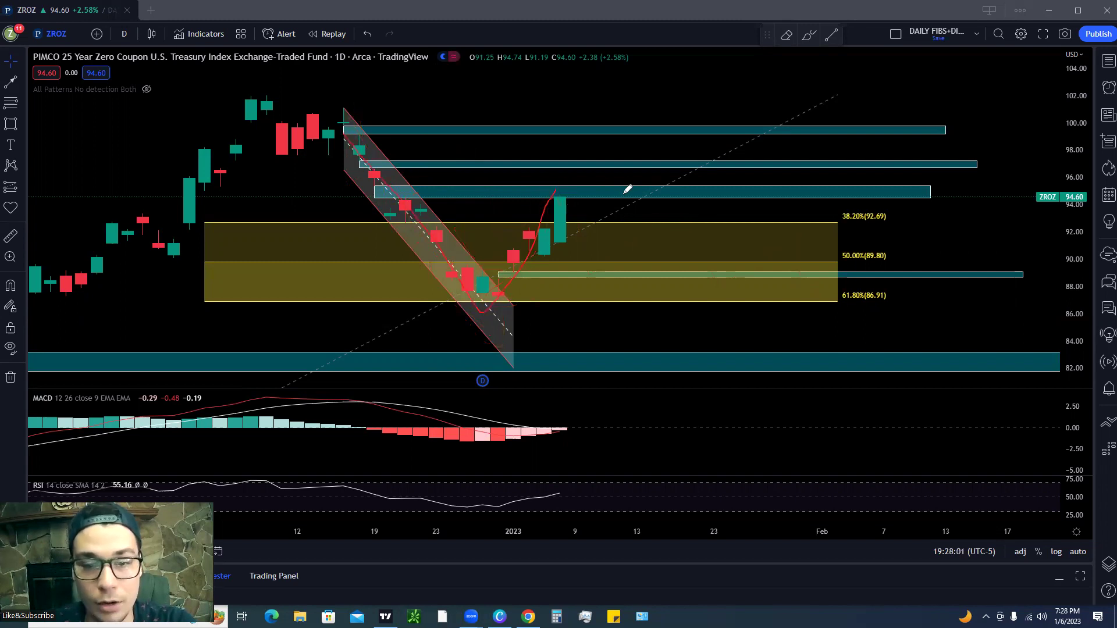
# - Sketch ZROZ's projected zigzag down past the teal zone near 82, and an alternative rise to the highest teal zone in red
pyautogui.moveTo(342, 99)
pyautogui.mouseDown()
pyautogui.moveTo(487, 314)
pyautogui.moveTo(586, 190)
pyautogui.moveTo(733, 334)
pyautogui.moveTo(811, 443)
pyautogui.mouseUp()
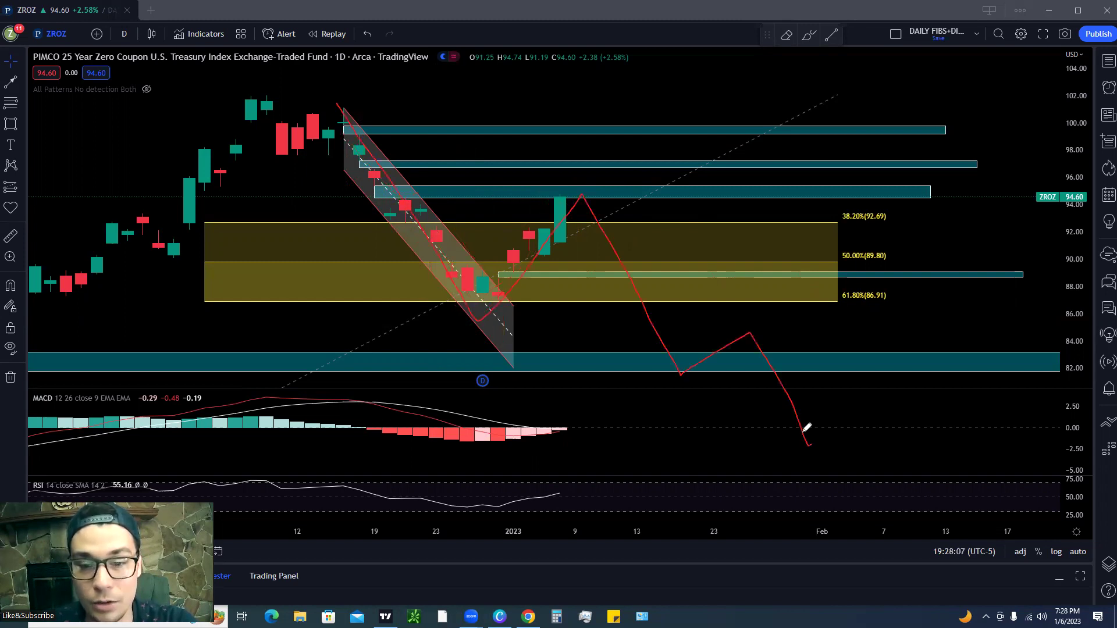
pyautogui.moveTo(435, 229)
pyautogui.mouseDown()
pyautogui.moveTo(588, 165)
pyautogui.moveTo(571, 147)
pyautogui.moveTo(622, 161)
pyautogui.mouseUp()
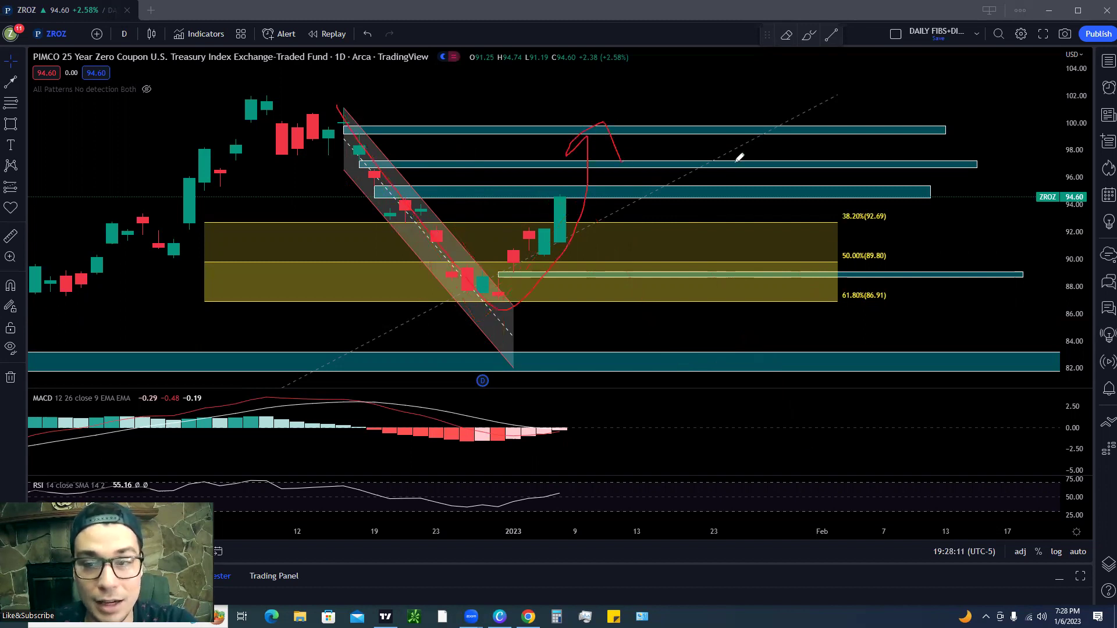
pyautogui.moveTo(935, 125); pyautogui.dragTo(863, 108)
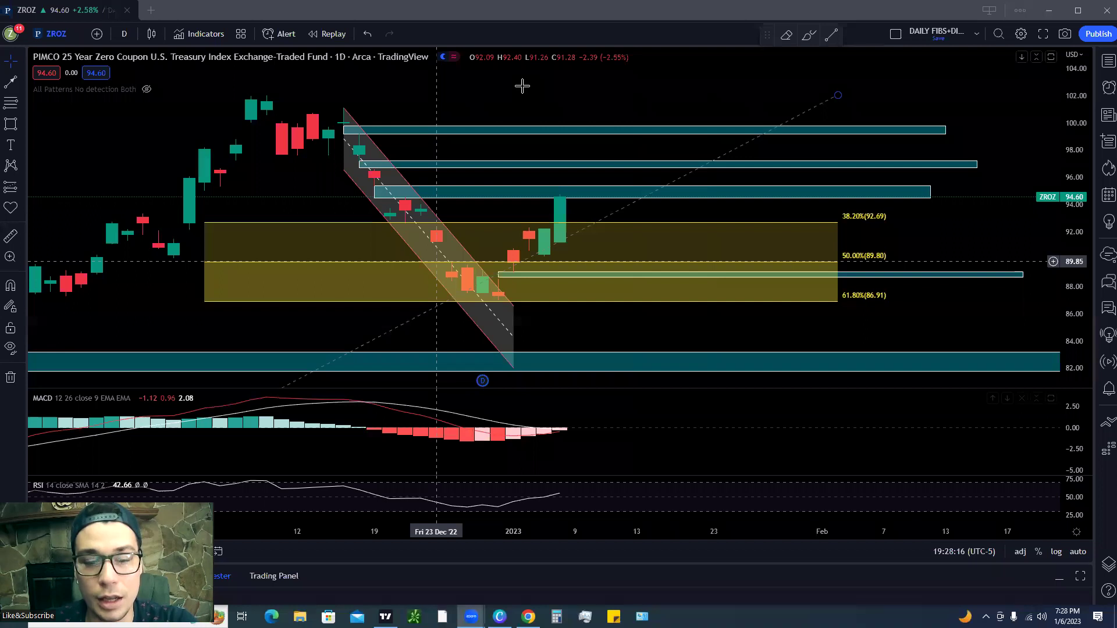
# - Sketch a projected rise of ZROZ's MACD in red, and mark the matching price rebound toward the latest candle
pyautogui.moveTo(538, 321); pyautogui.dragTo(576, 418)
pyautogui.moveTo(500, 299); pyautogui.dragTo(576, 192)
pyautogui.moveTo(540, 432)
pyautogui.mouseDown()
pyautogui.moveTo(652, 391)
pyautogui.moveTo(576, 420)
pyautogui.moveTo(633, 397)
pyautogui.moveTo(727, 389)
pyautogui.mouseUp()
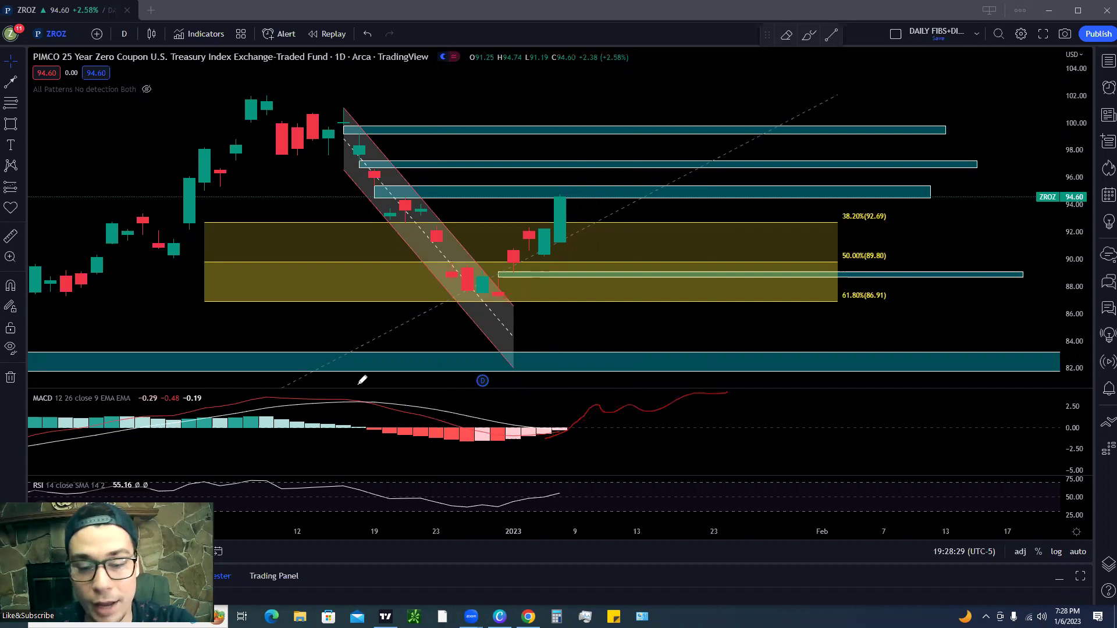
pyautogui.moveTo(502, 436); pyautogui.dragTo(567, 419)
pyautogui.moveTo(544, 227)
pyautogui.mouseDown()
pyautogui.moveTo(561, 182)
pyautogui.moveTo(565, 205)
pyautogui.mouseUp()
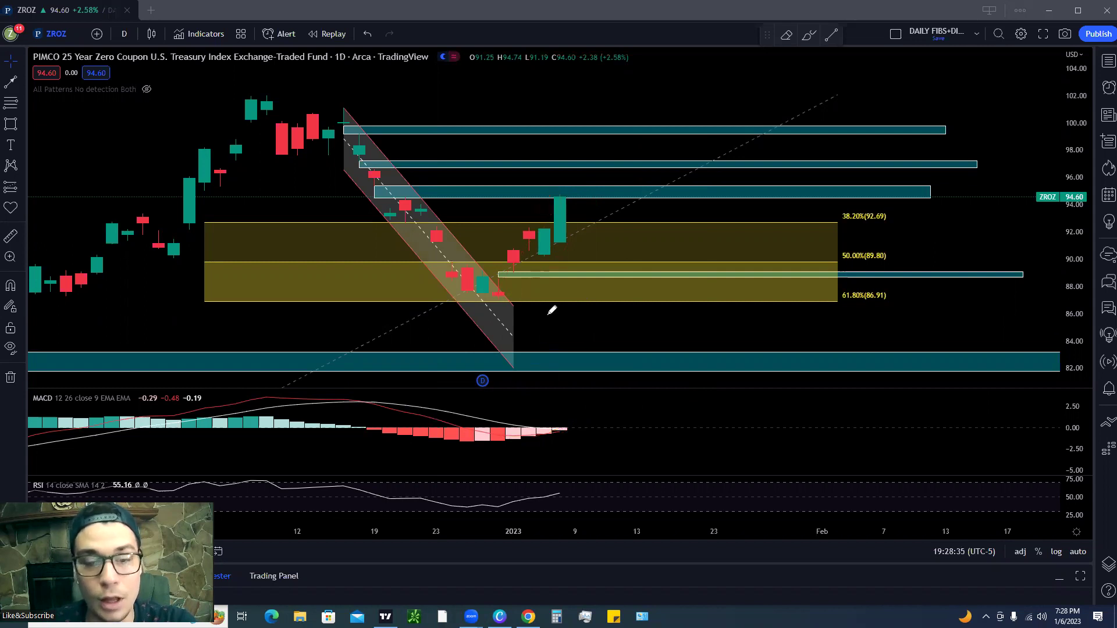
# - Sketch ZROZ's rebound toward 95 and drop to about 84 in red, and mark the 50.00%(89.80) and 61.80%(86.91) levels
pyautogui.moveTo(493, 295)
pyautogui.mouseDown()
pyautogui.moveTo(600, 194)
pyautogui.moveTo(631, 342)
pyautogui.moveTo(669, 292)
pyautogui.mouseUp()
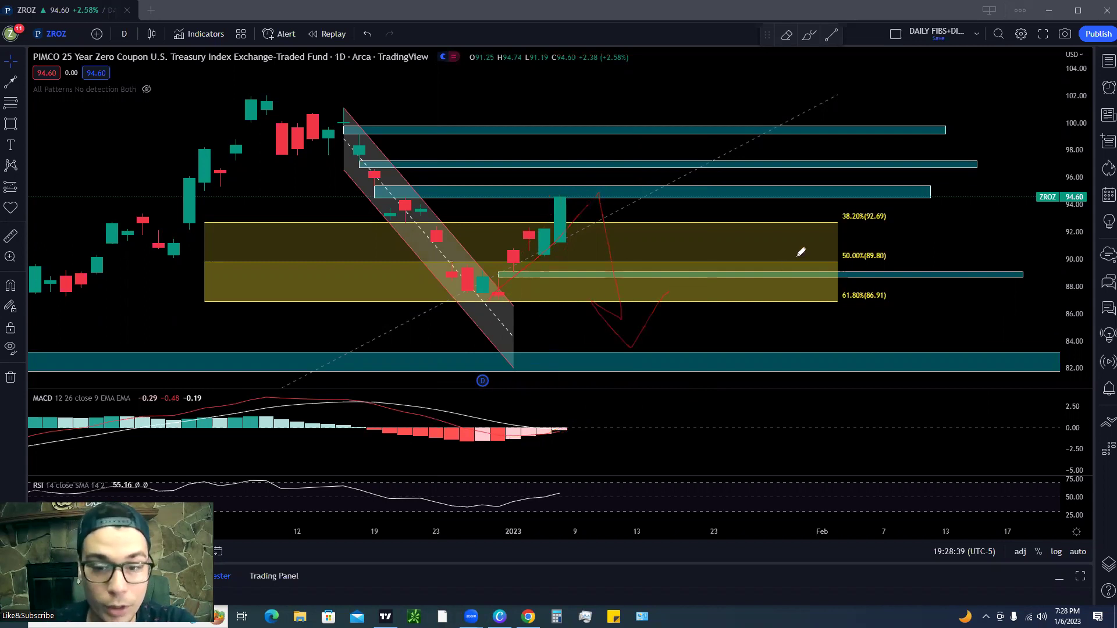
pyautogui.moveTo(844, 214); pyautogui.dragTo(849, 201)
pyautogui.hotkey('ctrl', 'z')
pyautogui.moveTo(913, 265); pyautogui.dragTo(838, 264)
pyautogui.moveTo(836, 305); pyautogui.dragTo(909, 299)
# - Sketch alternative ZROZ paths from the latest candle, up toward the higher teal zones and down toward the narrow teal zone near 89
pyautogui.moveTo(563, 196); pyautogui.dragTo(671, 154)
pyautogui.moveTo(567, 195)
pyautogui.mouseDown()
pyautogui.moveTo(621, 220)
pyautogui.moveTo(691, 172)
pyautogui.moveTo(720, 187)
pyautogui.mouseUp()
pyautogui.moveTo(568, 185)
pyautogui.mouseDown()
pyautogui.moveTo(634, 242)
pyautogui.moveTo(689, 219)
pyautogui.moveTo(715, 290)
pyautogui.mouseUp()
pyautogui.moveTo(843, 281); pyautogui.dragTo(892, 289)
pyautogui.moveTo(787, 189)
pyautogui.mouseDown()
pyautogui.moveTo(797, 117)
pyautogui.moveTo(809, 157)
pyautogui.mouseUp()
# - Underline ZROZ's 38.20%, 50.00% and 61.80% levels and sketch a decline through them toward the lowest teal zone
pyautogui.moveTo(830, 224); pyautogui.dragTo(913, 223)
pyautogui.moveTo(834, 265); pyautogui.dragTo(913, 265)
pyautogui.moveTo(836, 303); pyautogui.dragTo(905, 303)
pyautogui.moveTo(397, 134)
pyautogui.mouseDown()
pyautogui.moveTo(592, 235)
pyautogui.moveTo(753, 357)
pyautogui.moveTo(790, 315)
pyautogui.mouseUp()
pyautogui.moveTo(798, 354)
pyautogui.mouseDown()
pyautogui.moveTo(806, 381)
pyautogui.moveTo(759, 349)
pyautogui.mouseUp()
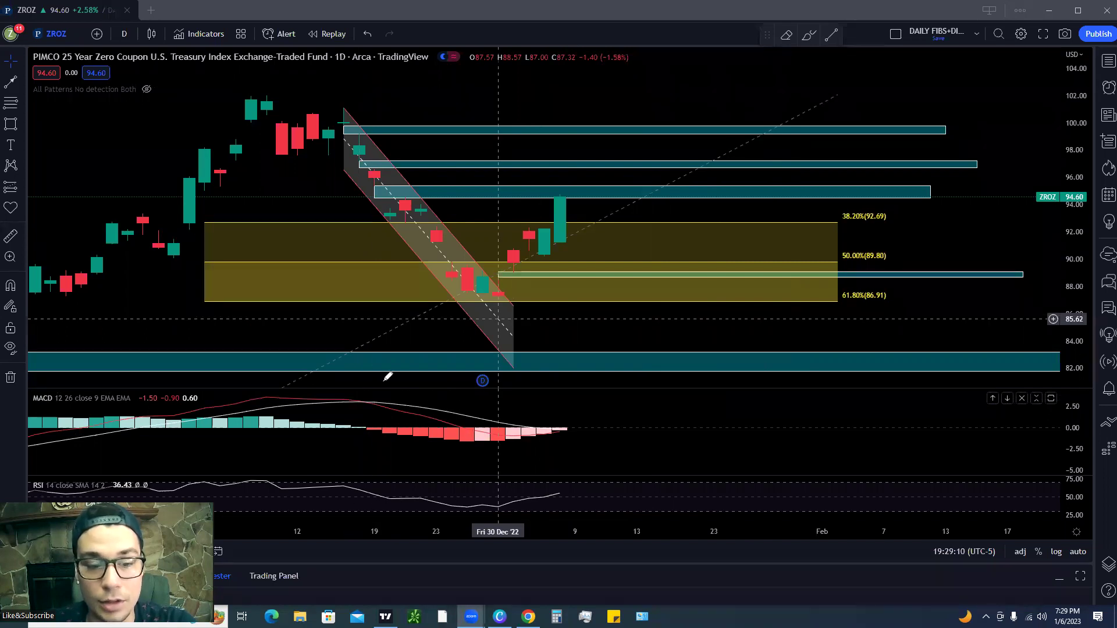
# - Trace ZROZ's fall in the descending channel, circle the 61.80%(86.91) level, and sketch the rebound from it in red
pyautogui.moveTo(362, 400)
pyautogui.mouseDown()
pyautogui.moveTo(376, 127)
pyautogui.moveTo(391, 175)
pyautogui.moveTo(349, 137)
pyautogui.moveTo(433, 177)
pyautogui.mouseUp()
pyautogui.moveTo(469, 233)
pyautogui.mouseDown()
pyautogui.moveTo(474, 306)
pyautogui.moveTo(506, 284)
pyautogui.mouseUp()
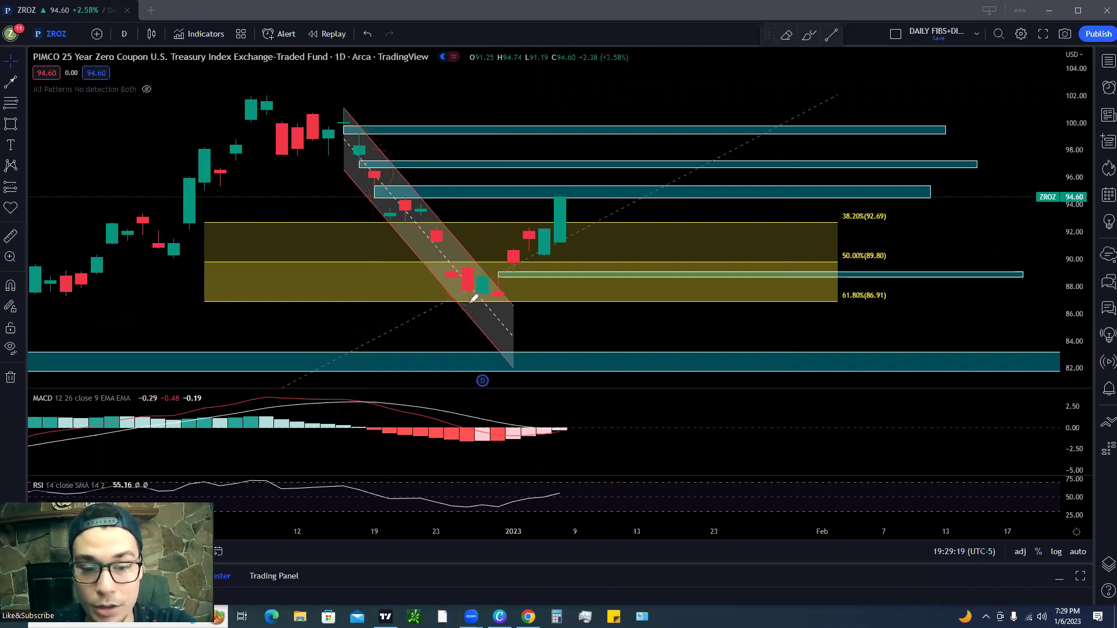
pyautogui.moveTo(892, 283)
pyautogui.mouseDown()
pyautogui.moveTo(897, 297)
pyautogui.moveTo(890, 285)
pyautogui.mouseUp()
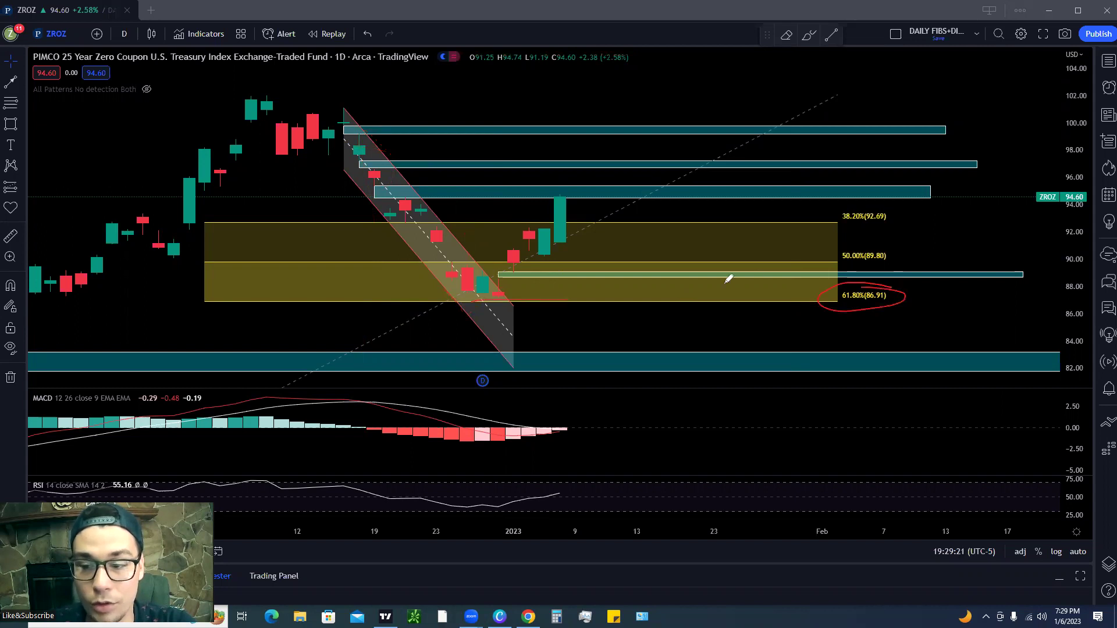
pyautogui.moveTo(501, 300)
pyautogui.mouseDown()
pyautogui.moveTo(579, 204)
pyautogui.moveTo(577, 215)
pyautogui.mouseUp()
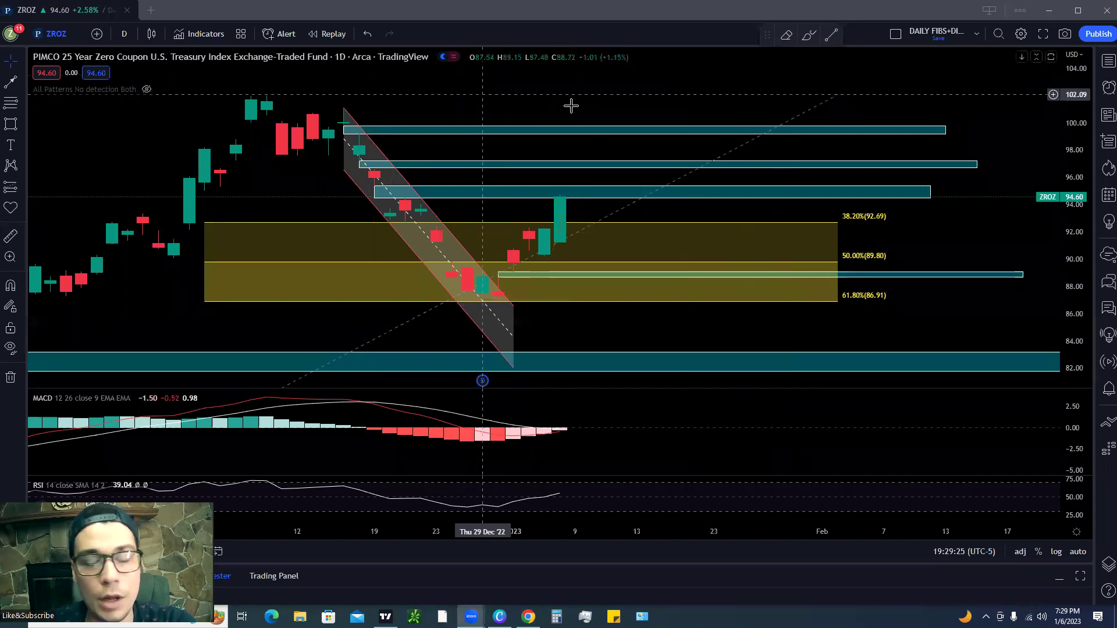
# - Switch the daily chart to the SLV symbol
pyautogui.scroll(-5, 583, 108)
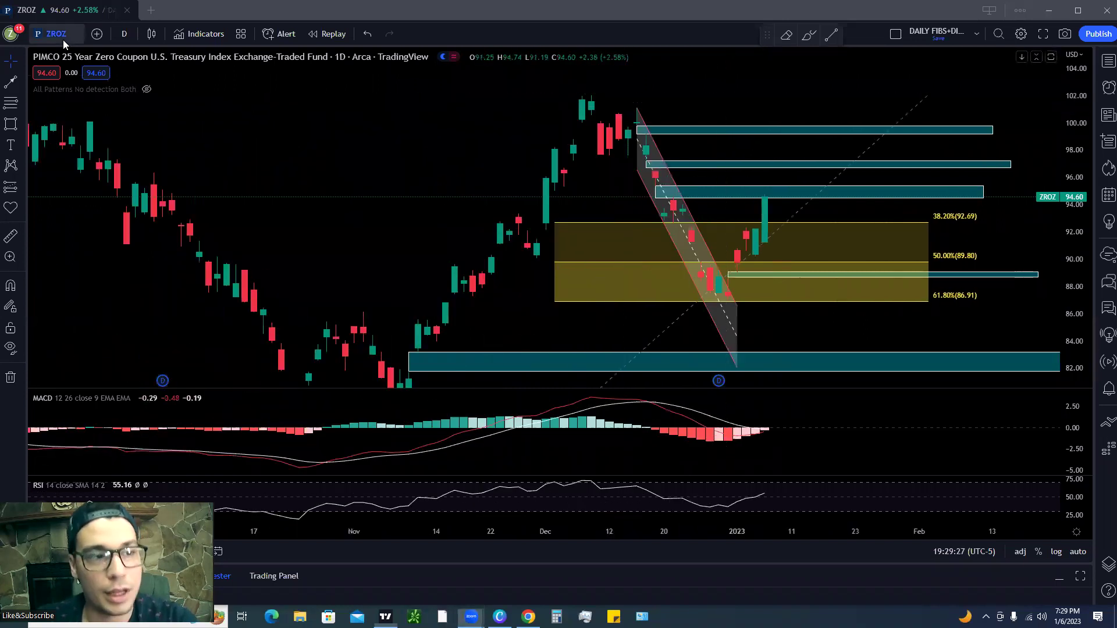
pyautogui.click(55, 33)
pyautogui.write('SLV')
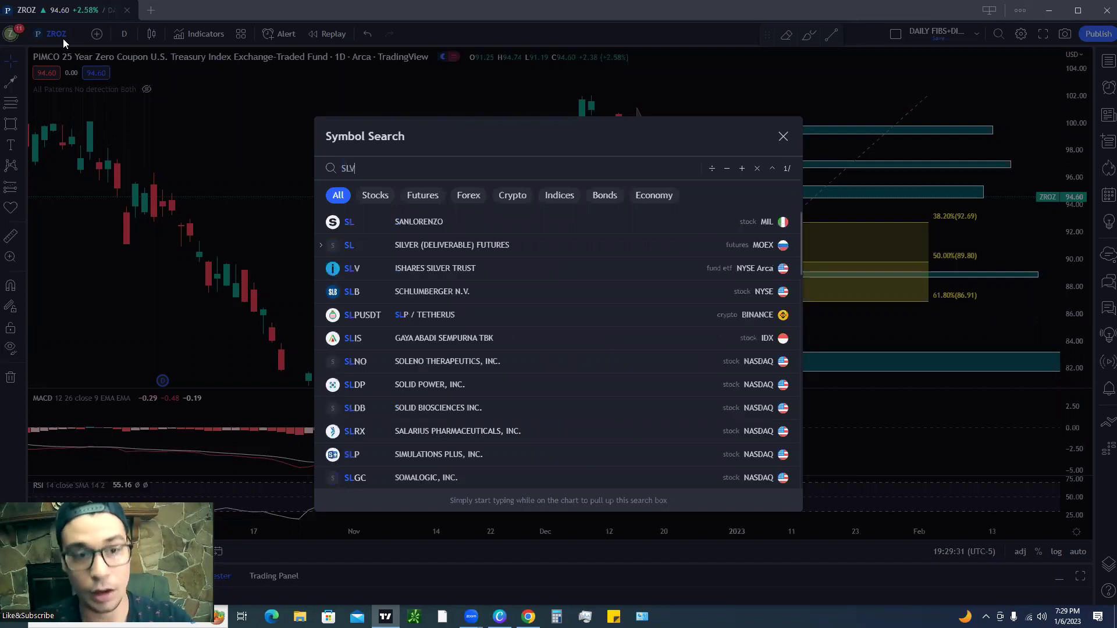
pyautogui.press('Return')
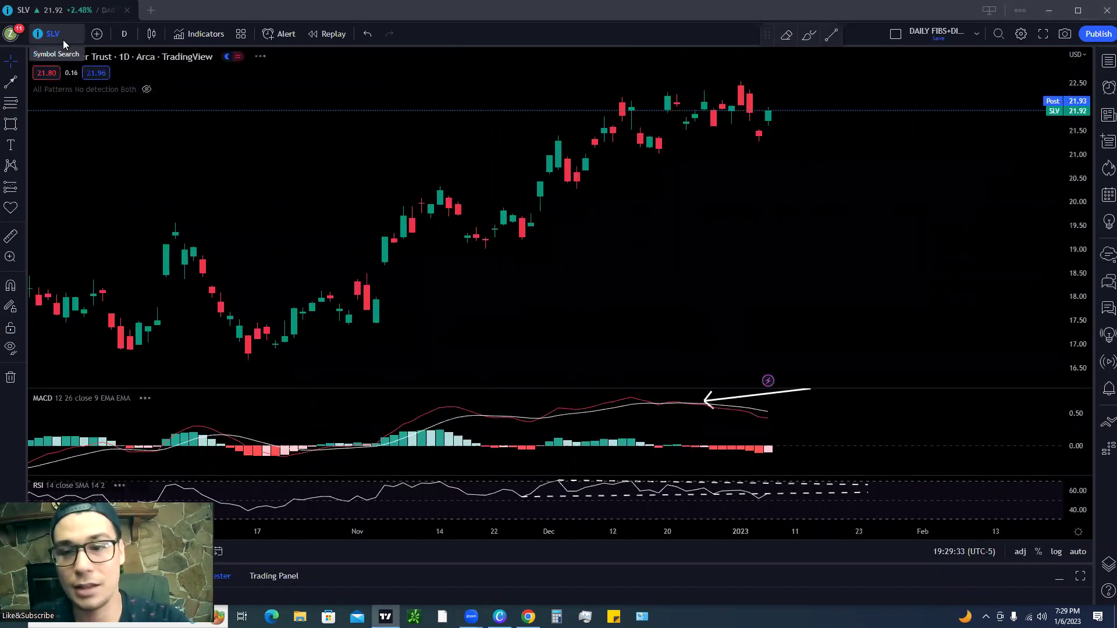
# - Enlarge SLV's RSI pane and mark the MACD crossover together with the matching price candles below wave (3)
pyautogui.scroll(-5, 844, 236)
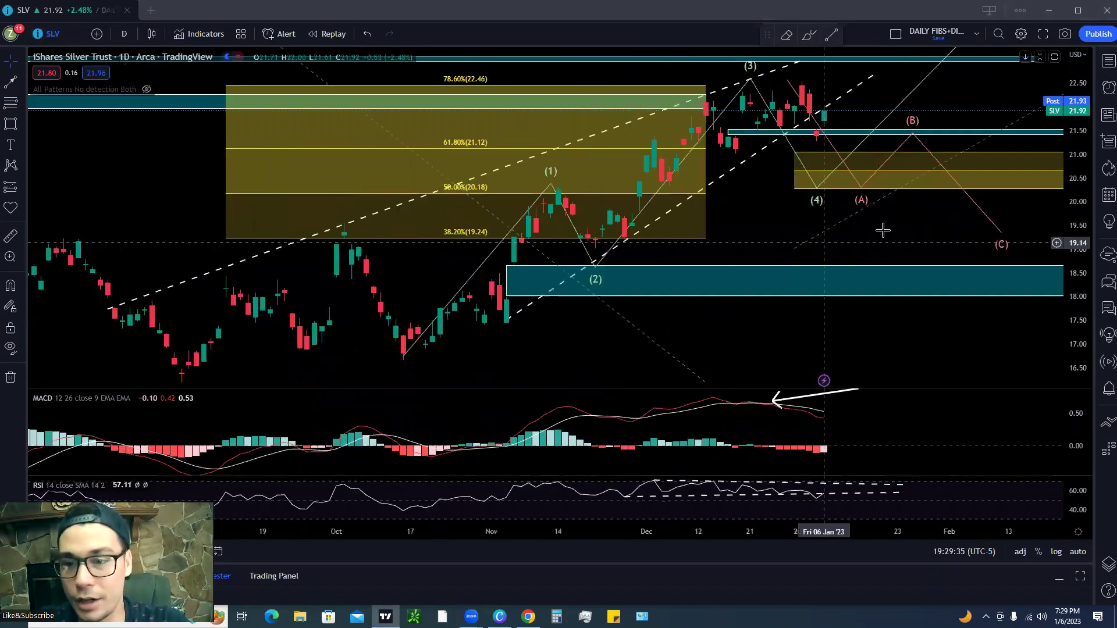
pyautogui.moveTo(883, 236); pyautogui.dragTo(853, 250)
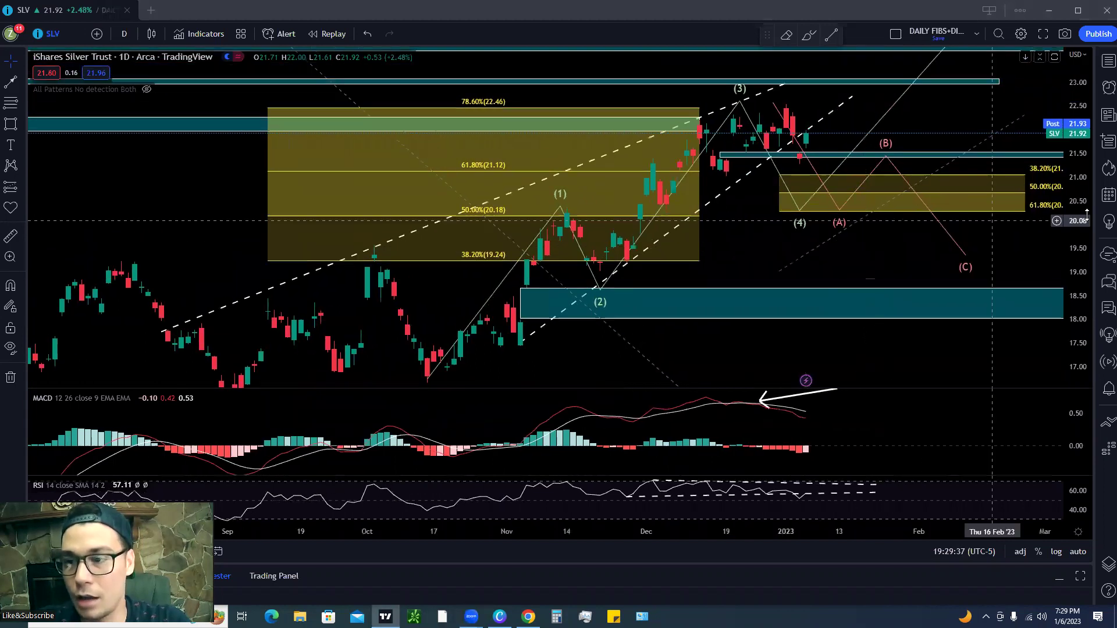
pyautogui.moveTo(912, 120); pyautogui.dragTo(793, 120)
pyautogui.scroll(-3, 913, 115)
pyautogui.scroll(3, 815, 122)
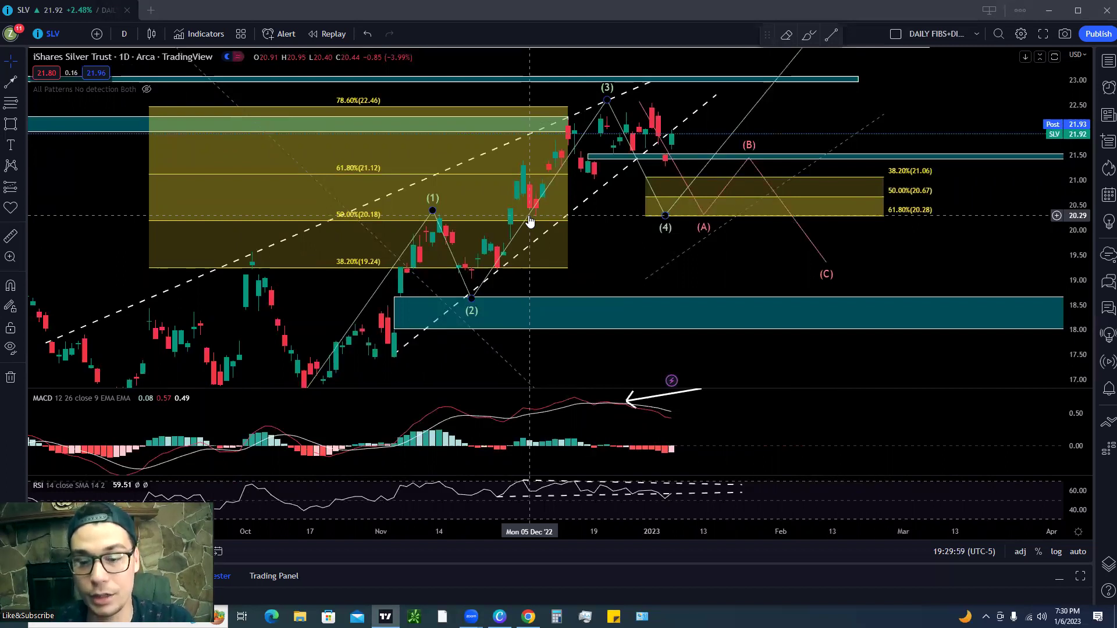
pyautogui.moveTo(717, 467); pyautogui.dragTo(719, 445)
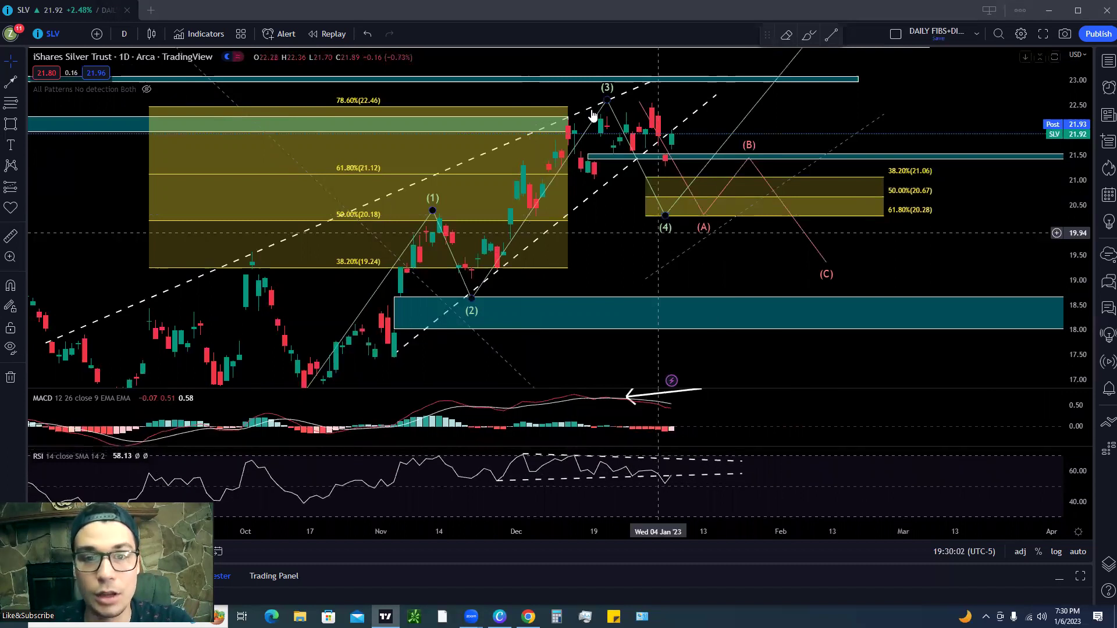
pyautogui.moveTo(633, 401)
pyautogui.mouseDown()
pyautogui.moveTo(638, 130)
pyautogui.moveTo(663, 162)
pyautogui.moveTo(606, 163)
pyautogui.moveTo(615, 150)
pyautogui.mouseUp()
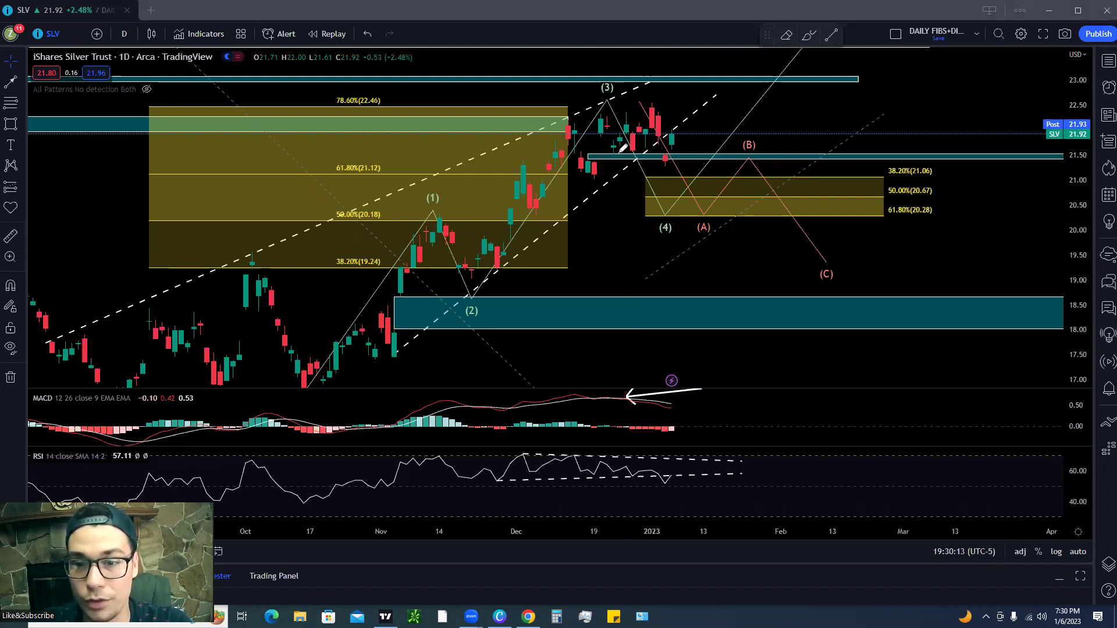
# - Trace SLV's projected (A)-(B)-(C) decline in red and its (1)-(5) wave count up to the highest teal zone
pyautogui.moveTo(147, 309)
pyautogui.mouseDown()
pyautogui.moveTo(410, 235)
pyautogui.moveTo(587, 118)
pyautogui.moveTo(658, 140)
pyautogui.moveTo(720, 96)
pyautogui.moveTo(634, 154)
pyautogui.moveTo(684, 113)
pyautogui.moveTo(706, 216)
pyautogui.mouseUp()
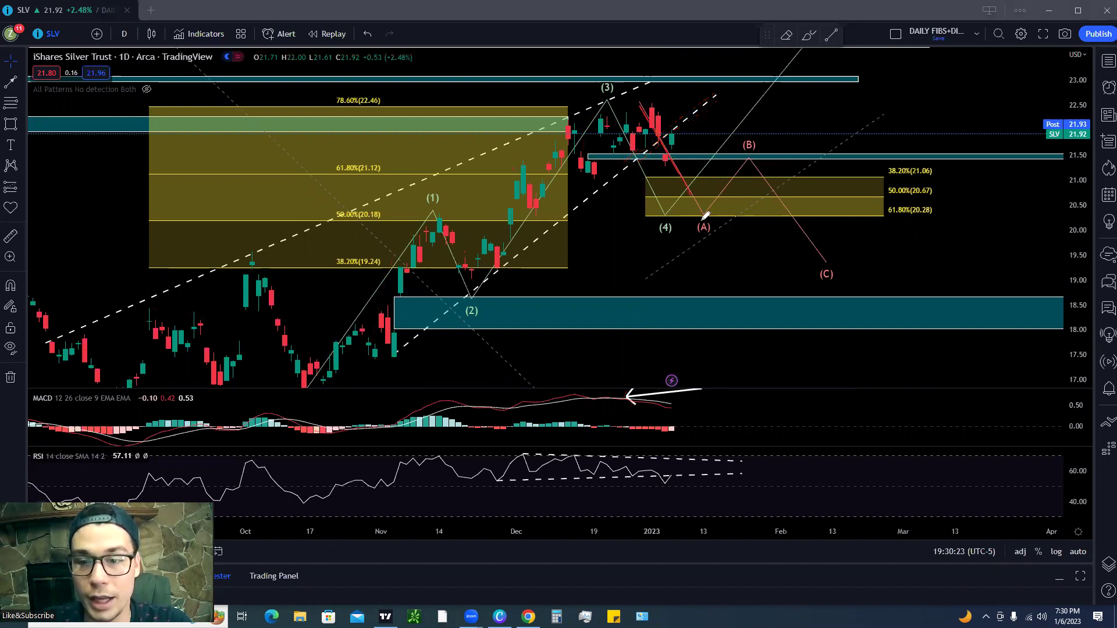
pyautogui.moveTo(815, 269)
pyautogui.mouseDown()
pyautogui.moveTo(831, 251)
pyautogui.moveTo(853, 257)
pyautogui.moveTo(931, 329)
pyautogui.mouseUp()
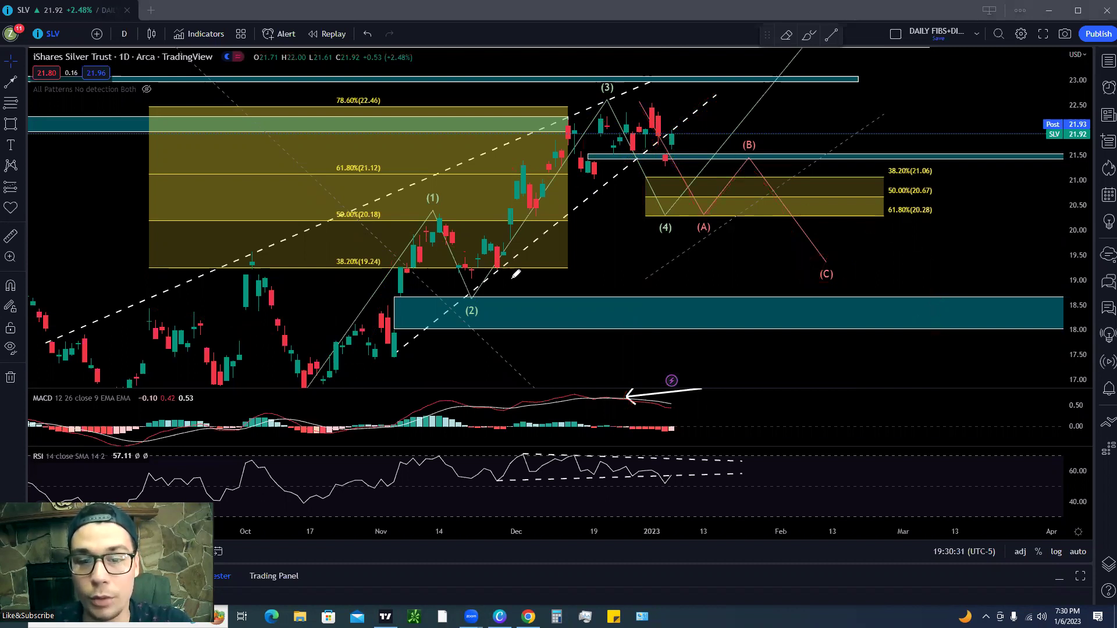
pyautogui.moveTo(329, 369)
pyautogui.mouseDown()
pyautogui.moveTo(474, 291)
pyautogui.moveTo(690, 216)
pyautogui.moveTo(806, 37)
pyautogui.moveTo(817, 98)
pyautogui.mouseUp()
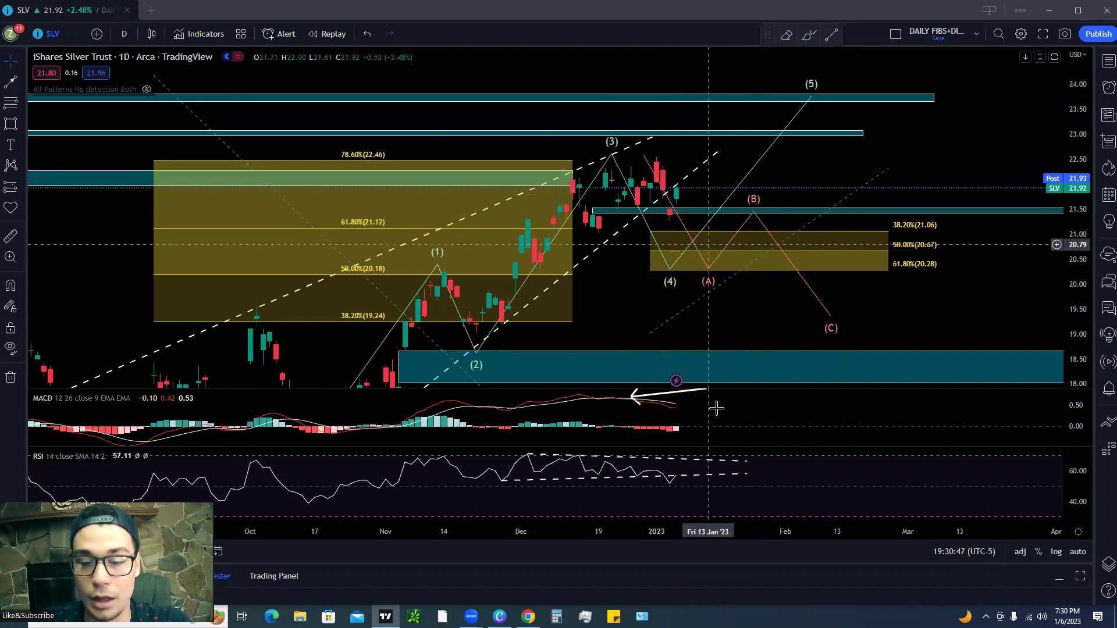
pyautogui.moveTo(1072, 428); pyautogui.dragTo(1072, 400)
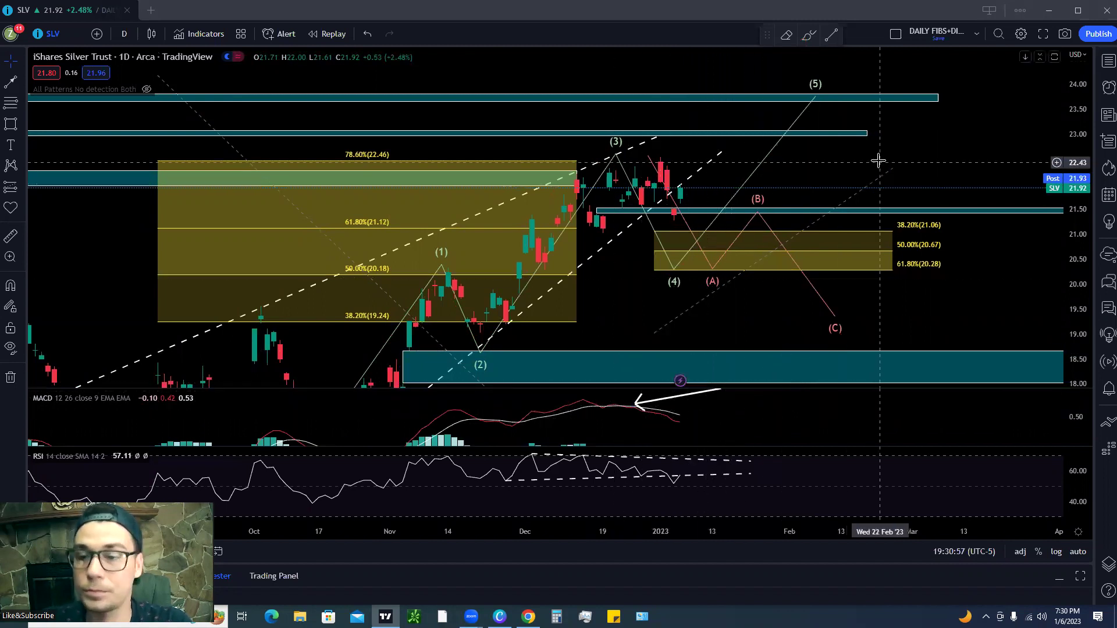
# - Switch the daily chart to the GLD symbol
pyautogui.click(55, 28)
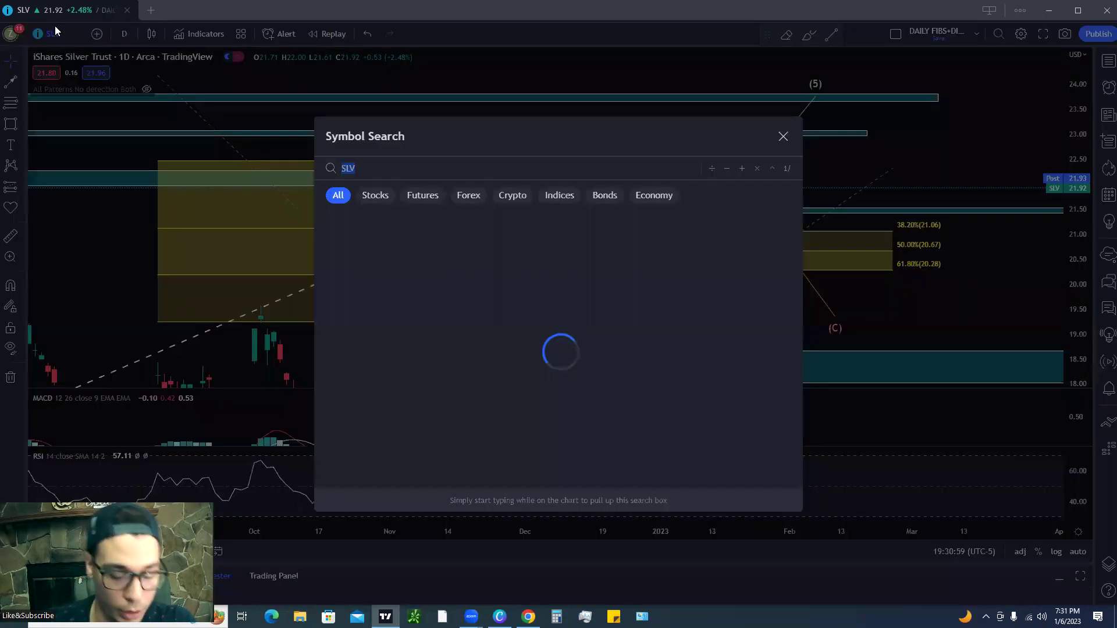
pyautogui.write('G')
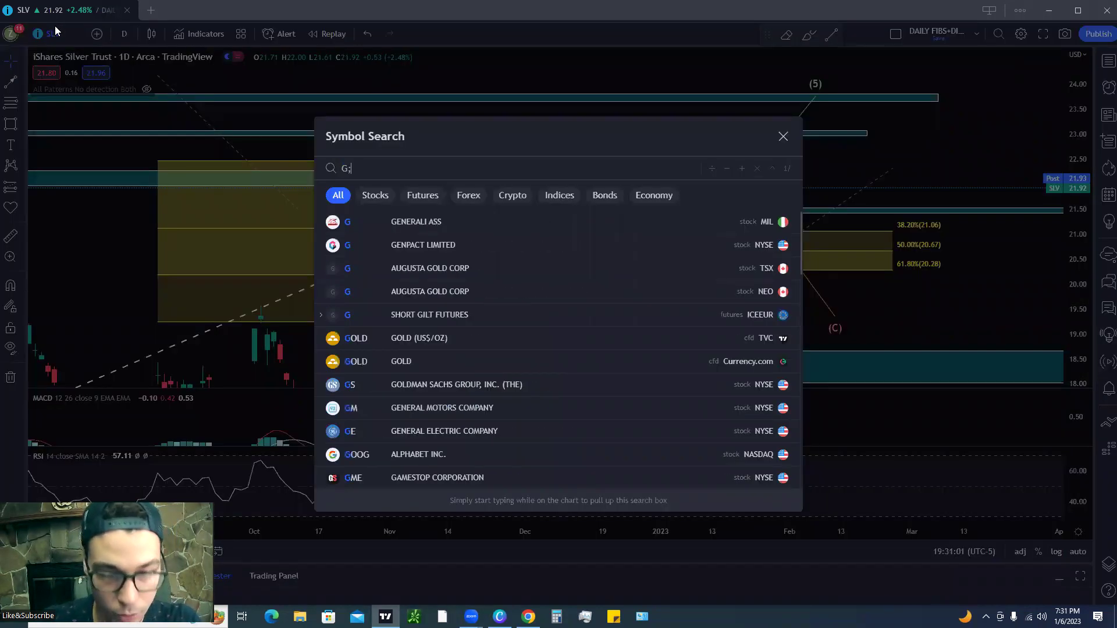
pyautogui.write(';')
pyautogui.press('BackSpace')
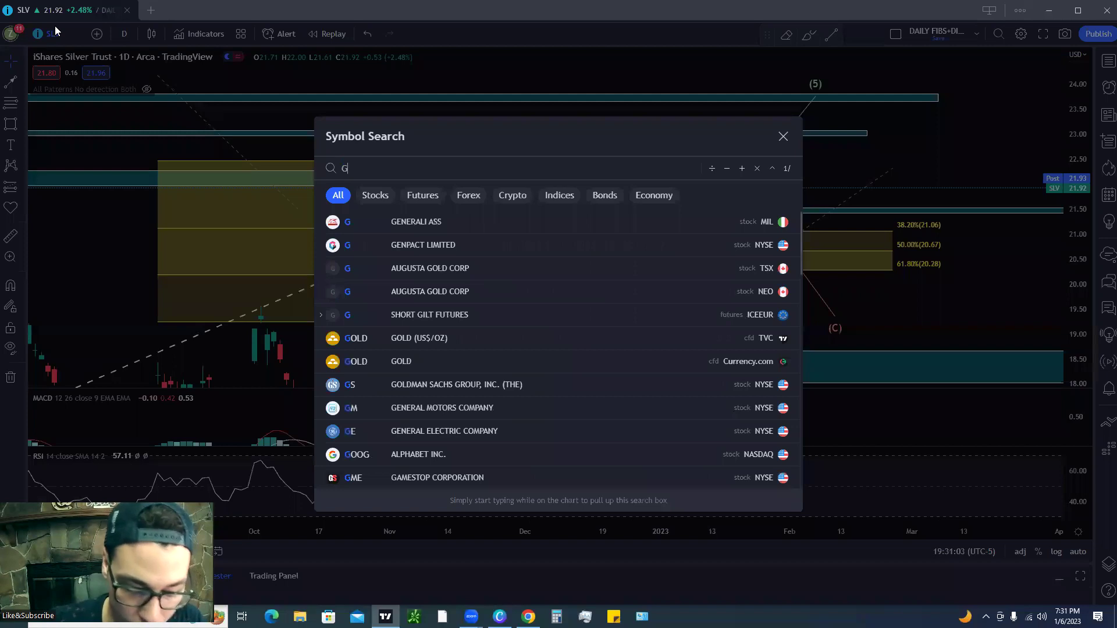
pyautogui.write('LD')
pyautogui.press('Return')
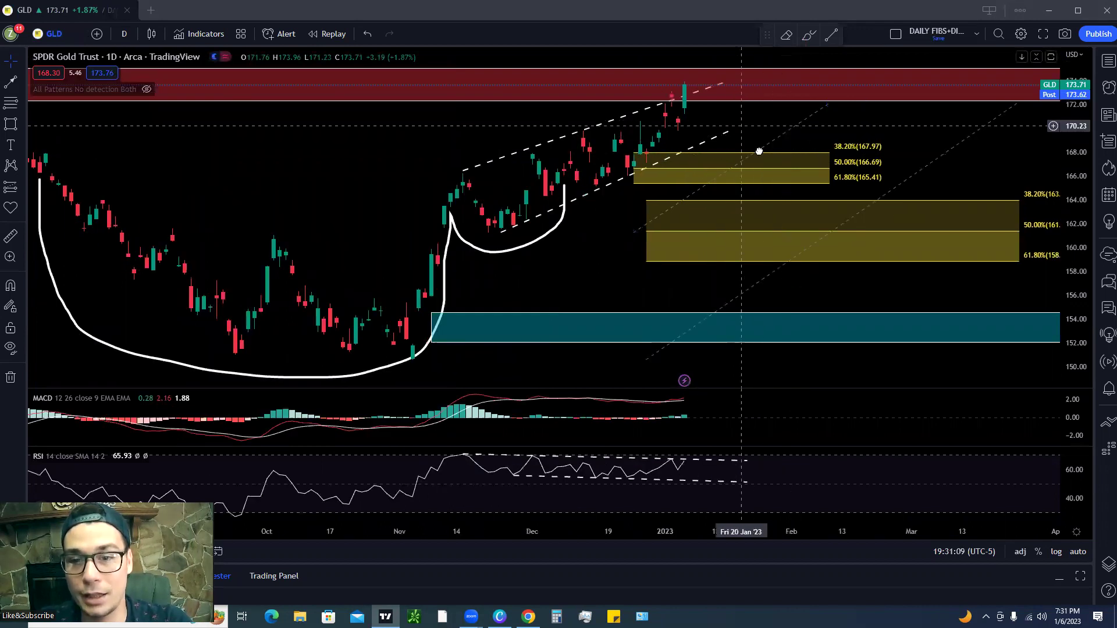
# - Sketch GLD's projected drop from the red zone to about 164 in red, and mark the 38.20%(167.97) level
pyautogui.moveTo(760, 151); pyautogui.dragTo(860, 170)
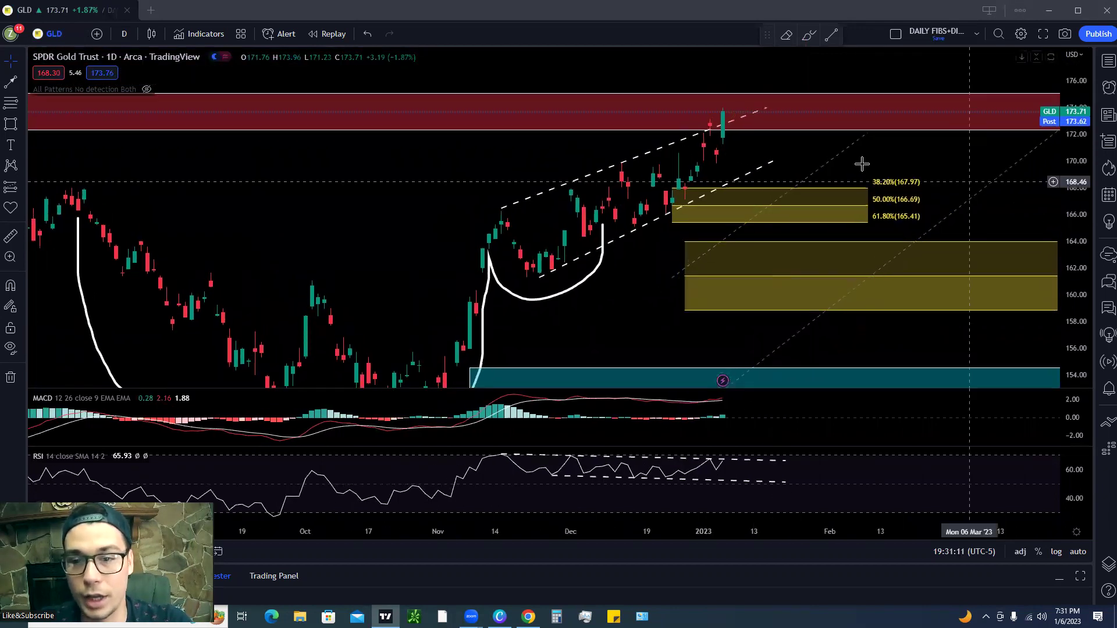
pyautogui.scroll(3, 862, 164)
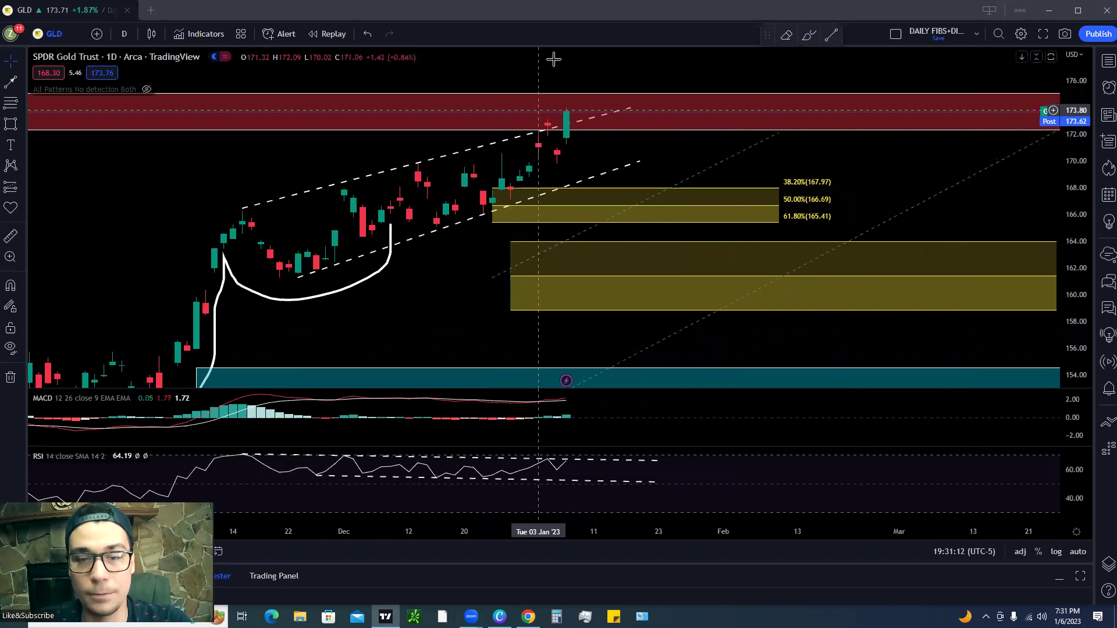
pyautogui.moveTo(253, 207)
pyautogui.mouseDown()
pyautogui.moveTo(289, 267)
pyautogui.moveTo(483, 143)
pyautogui.moveTo(539, 135)
pyautogui.moveTo(577, 137)
pyautogui.moveTo(599, 221)
pyautogui.moveTo(614, 214)
pyautogui.mouseUp()
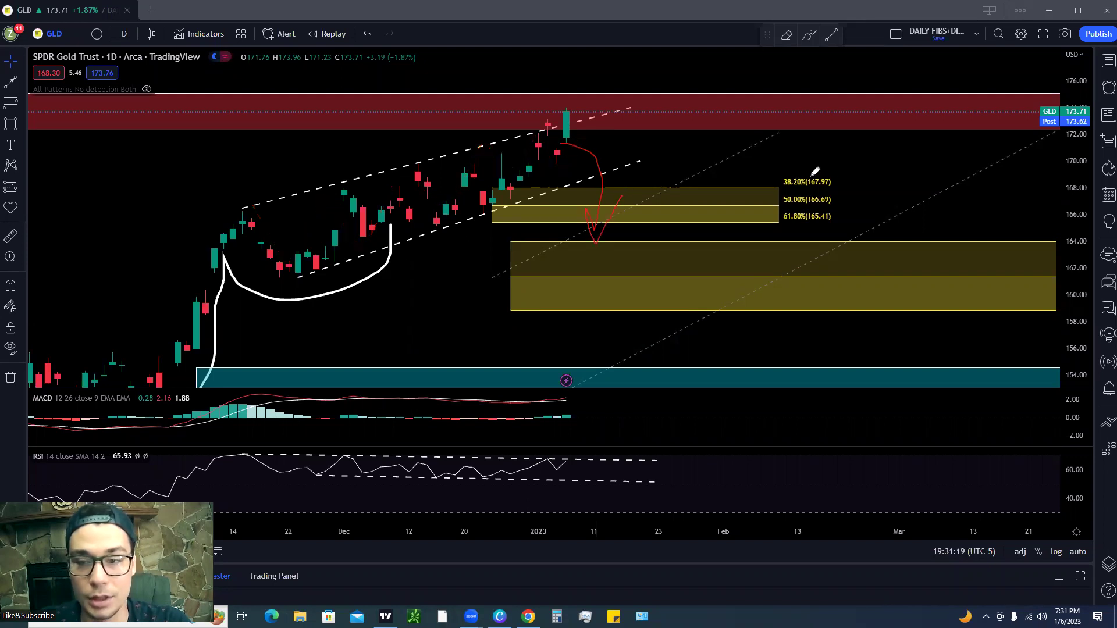
pyautogui.moveTo(767, 182); pyautogui.dragTo(838, 173)
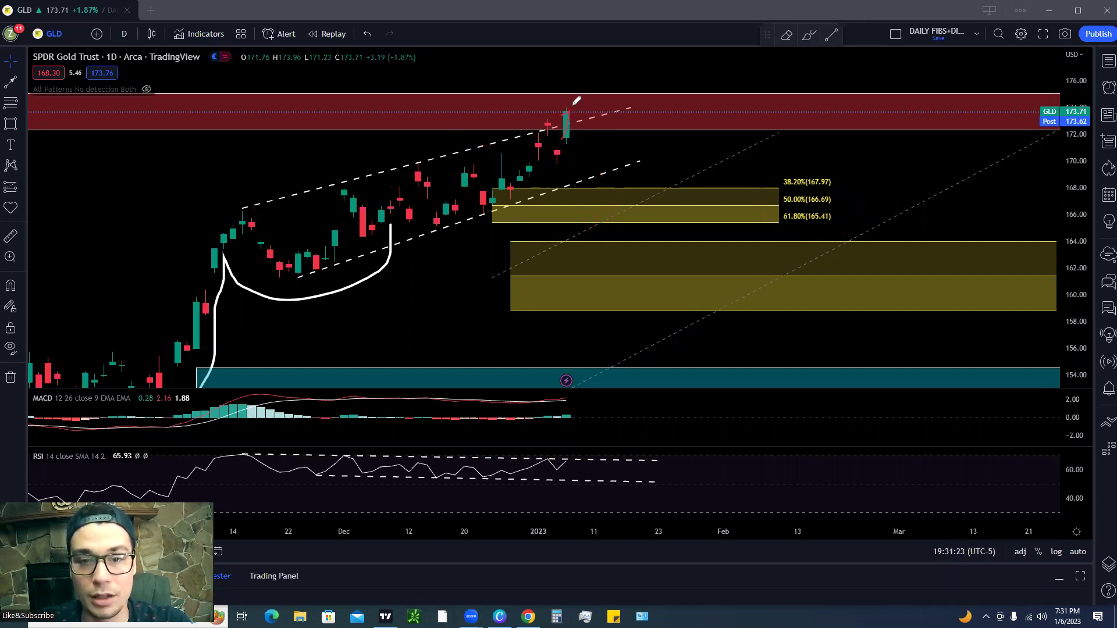
# - Sketch GLD's upward breakout from the white cup and handle through the red zone with a red arrow
pyautogui.scroll(-1, 774, 121)
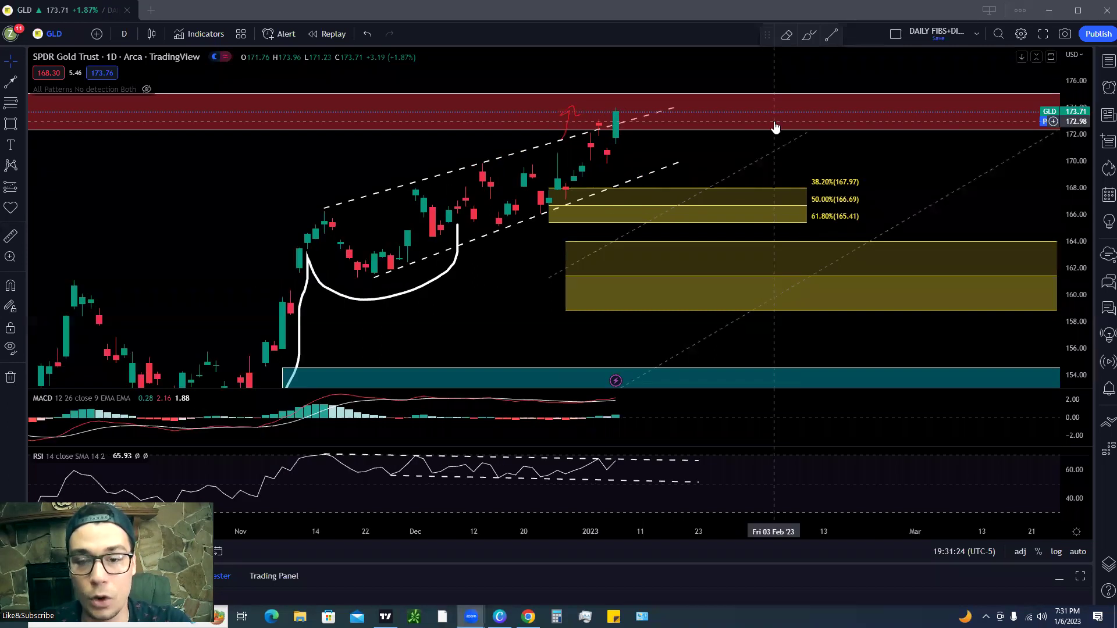
pyautogui.scroll(-4, 774, 122)
pyautogui.moveTo(561, 134); pyautogui.dragTo(722, 147)
pyautogui.scroll(2, 457, 131)
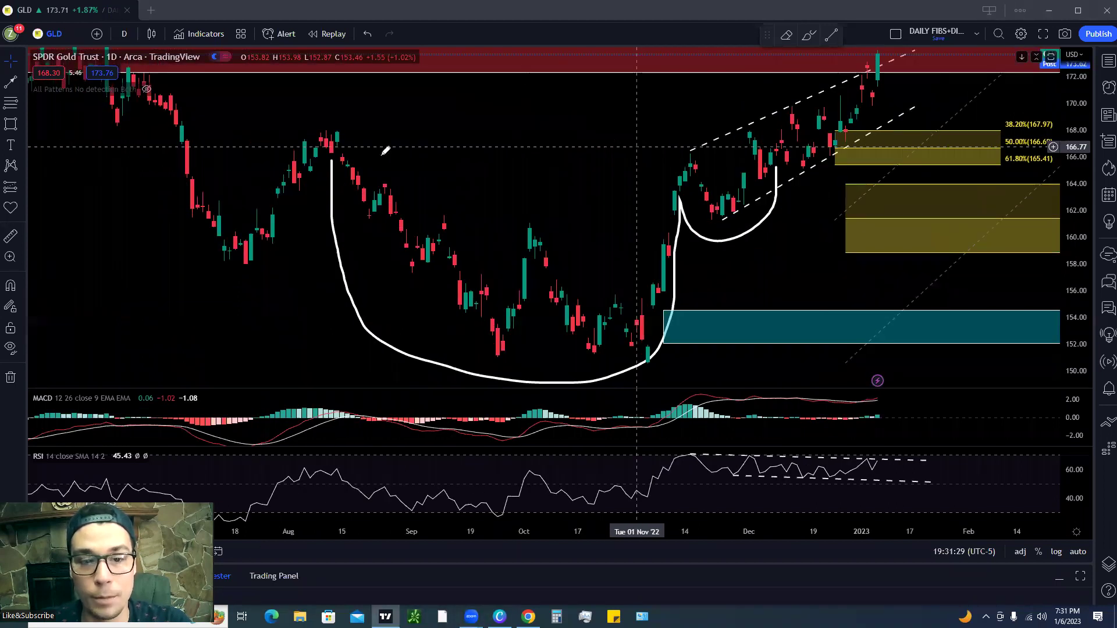
pyautogui.moveTo(680, 166)
pyautogui.mouseDown()
pyautogui.moveTo(662, 186)
pyautogui.moveTo(699, 250)
pyautogui.moveTo(672, 142)
pyautogui.moveTo(817, 185)
pyautogui.moveTo(853, 87)
pyautogui.moveTo(893, 39)
pyautogui.moveTo(897, 69)
pyautogui.mouseUp()
pyautogui.scroll(-5, 775, 101)
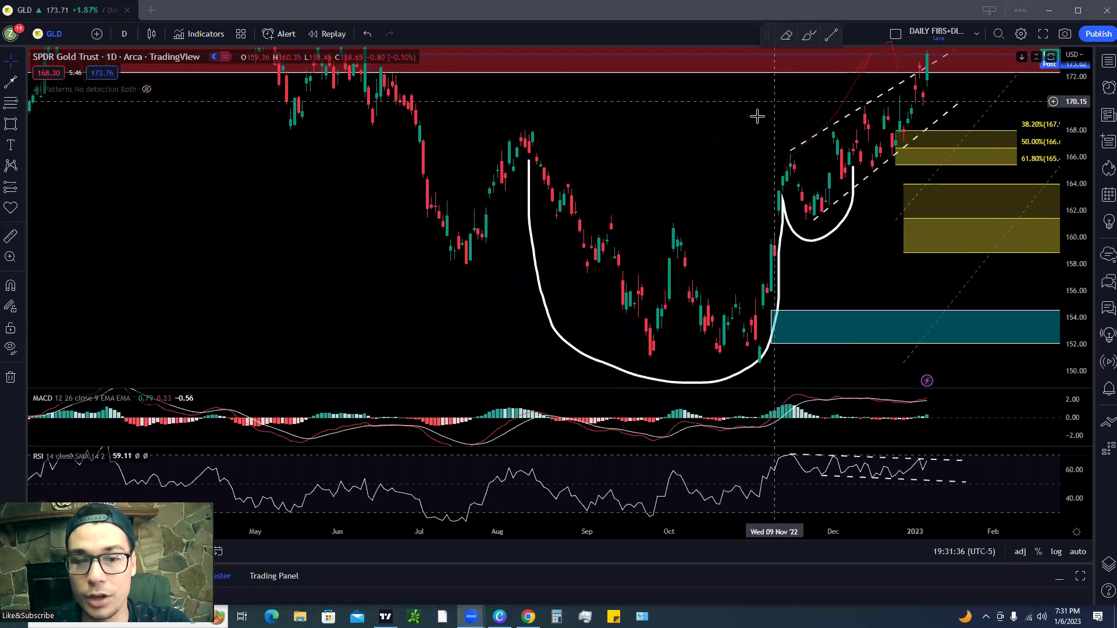
# - Trace GLD's June rejections at the red zone and the following sell-off toward 158 in white, and mark the zone
pyautogui.scroll(3, 704, 209)
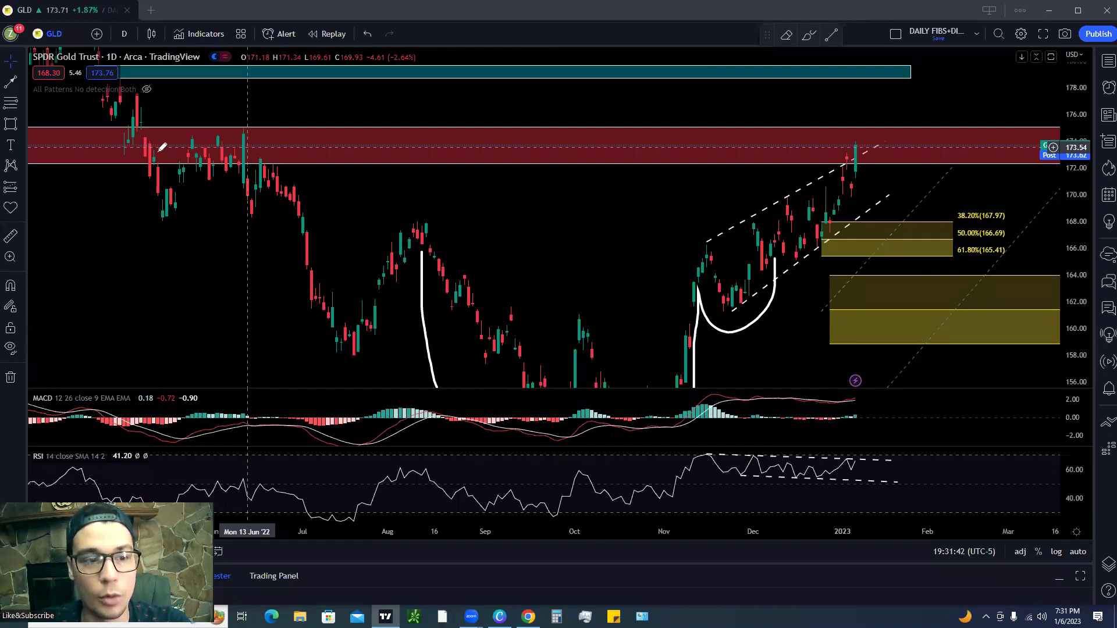
pyautogui.moveTo(135, 125)
pyautogui.mouseDown()
pyautogui.moveTo(250, 125)
pyautogui.moveTo(174, 152)
pyautogui.moveTo(282, 145)
pyautogui.mouseUp()
pyautogui.moveTo(157, 225)
pyautogui.mouseDown()
pyautogui.moveTo(216, 133)
pyautogui.moveTo(276, 158)
pyautogui.mouseUp()
pyautogui.moveTo(305, 244)
pyautogui.mouseDown()
pyautogui.moveTo(320, 323)
pyautogui.moveTo(372, 273)
pyautogui.mouseUp()
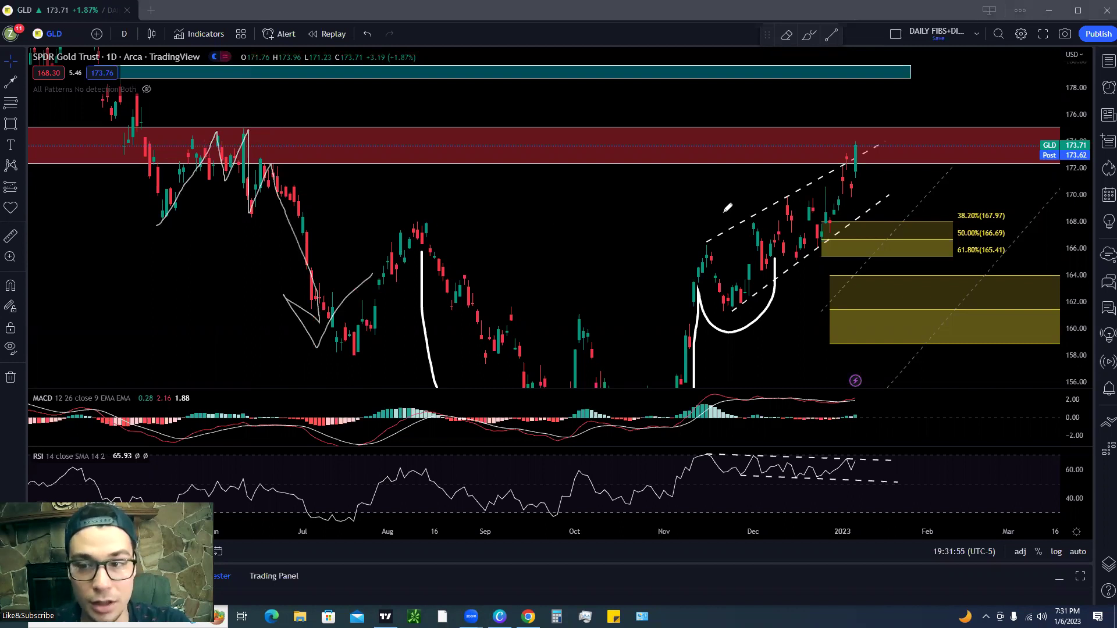
pyautogui.moveTo(171, 156)
pyautogui.mouseDown()
pyautogui.moveTo(140, 110)
pyautogui.moveTo(216, 149)
pyautogui.moveTo(295, 141)
pyautogui.moveTo(337, 158)
pyautogui.mouseUp()
pyautogui.moveTo(440, 135); pyautogui.dragTo(441, 139)
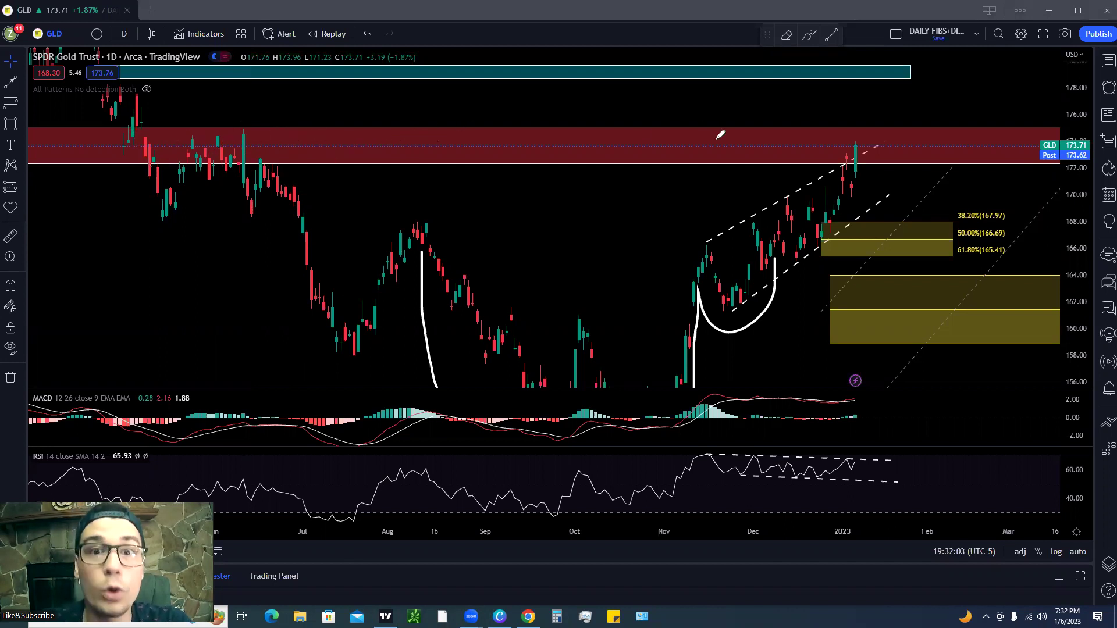
# - Sketch GLD's sideways movement inside the red zone in white, and a projected breakout toward the teal zone above 178
pyautogui.moveTo(776, 134)
pyautogui.mouseDown()
pyautogui.moveTo(918, 133)
pyautogui.moveTo(984, 140)
pyautogui.moveTo(1001, 156)
pyautogui.mouseUp()
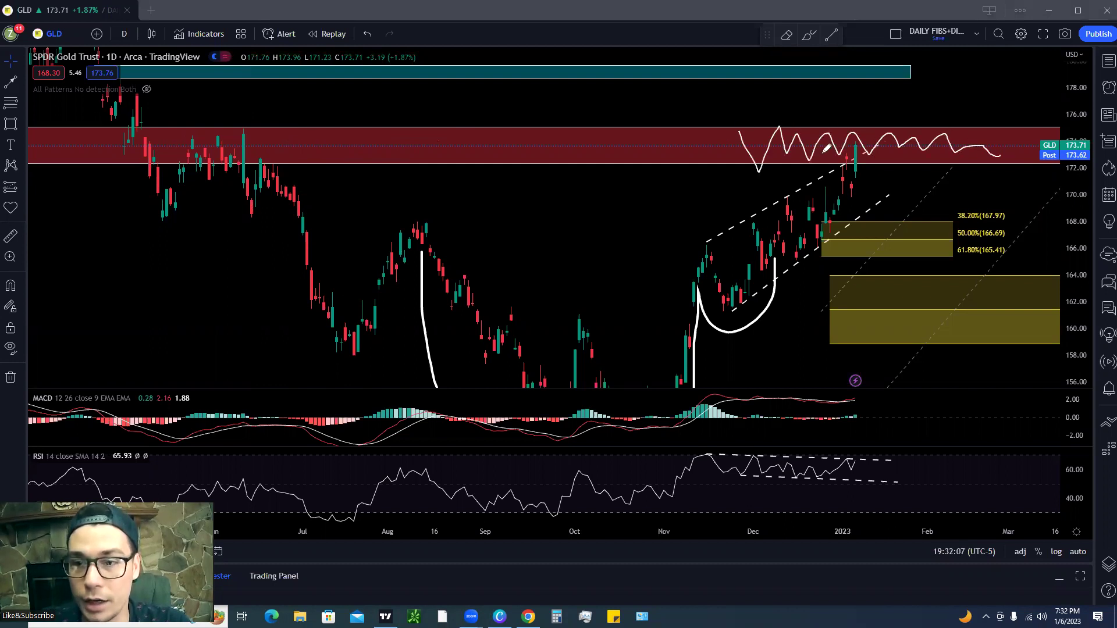
pyautogui.moveTo(808, 149); pyautogui.dragTo(979, 123)
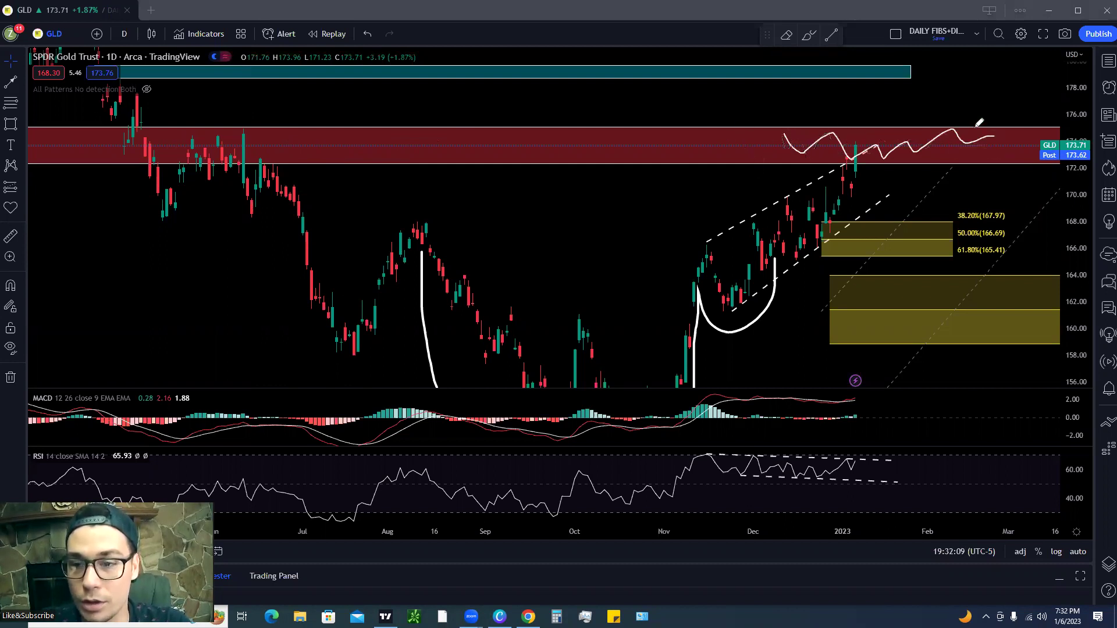
pyautogui.moveTo(846, 142)
pyautogui.mouseDown()
pyautogui.moveTo(954, 150)
pyautogui.moveTo(853, 133)
pyautogui.moveTo(915, 144)
pyautogui.moveTo(923, 82)
pyautogui.moveTo(938, 79)
pyautogui.mouseUp()
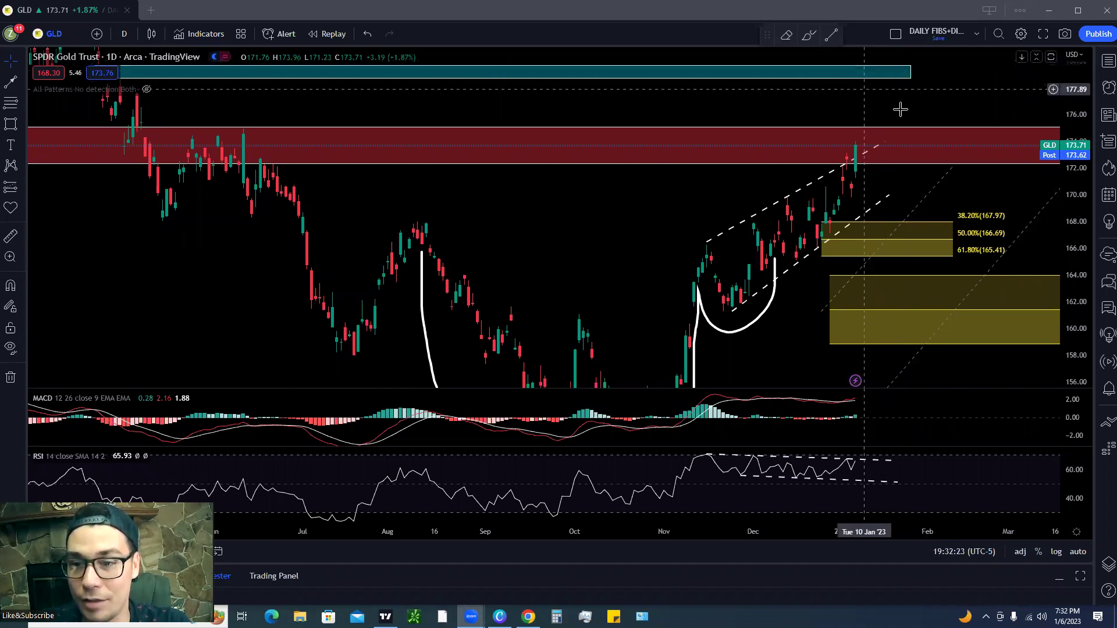
pyautogui.moveTo(900, 109)
pyautogui.mouseDown()
pyautogui.moveTo(864, 96)
pyautogui.moveTo(895, 94)
pyautogui.mouseUp()
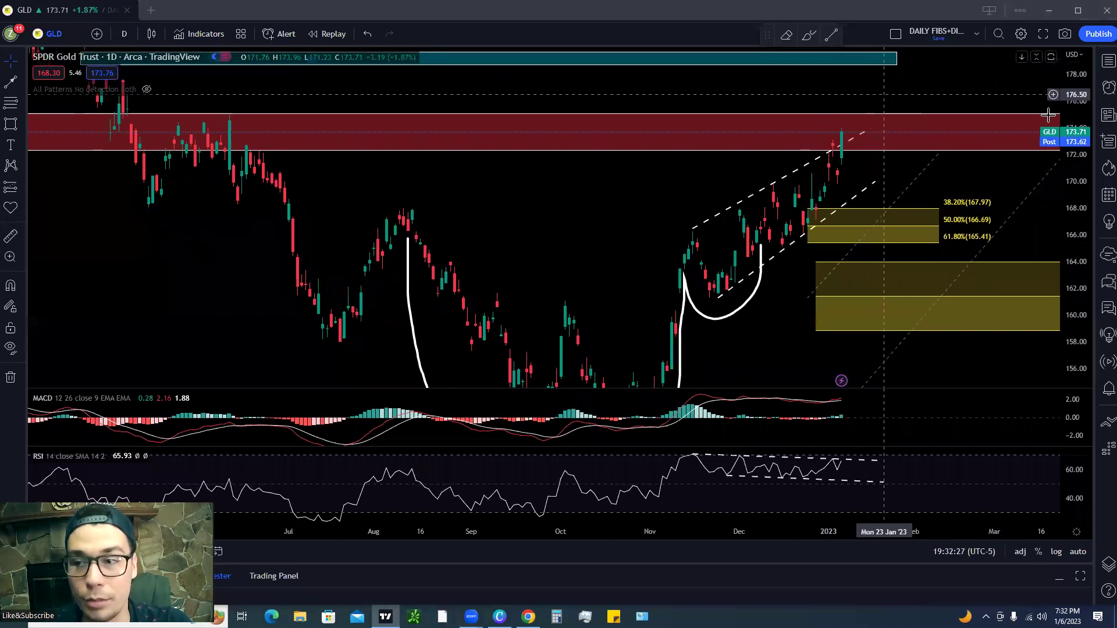
# - Switch the GLD chart to the weekly timeframe and frame the cup and handle together with the red and yellow zones
pyautogui.moveTo(1070, 140); pyautogui.dragTo(1071, 192)
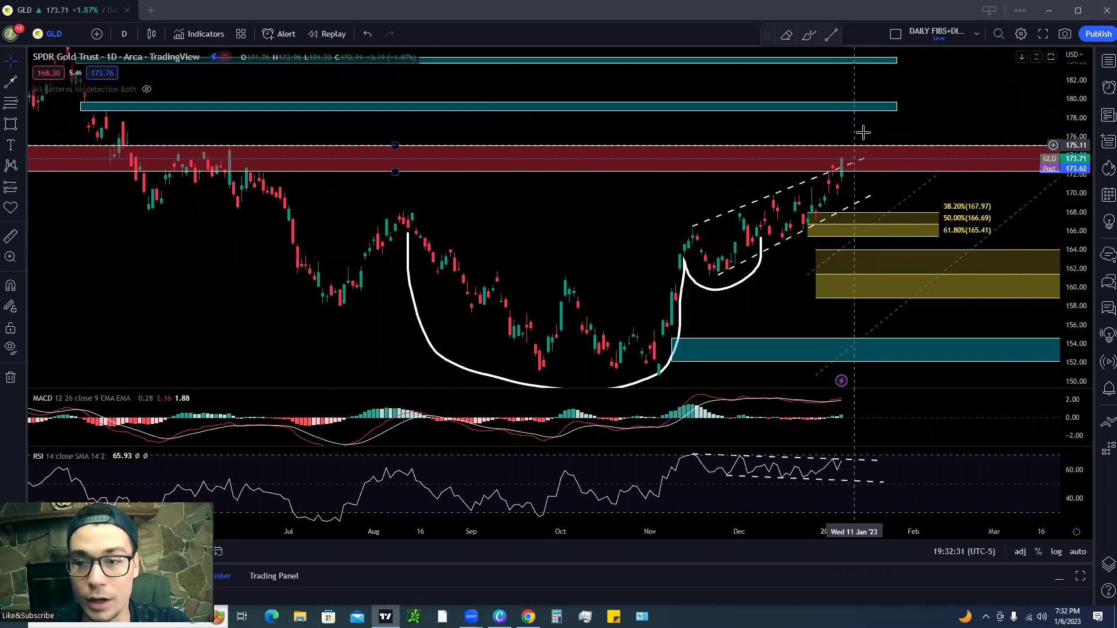
pyautogui.moveTo(707, 84); pyautogui.dragTo(699, 81)
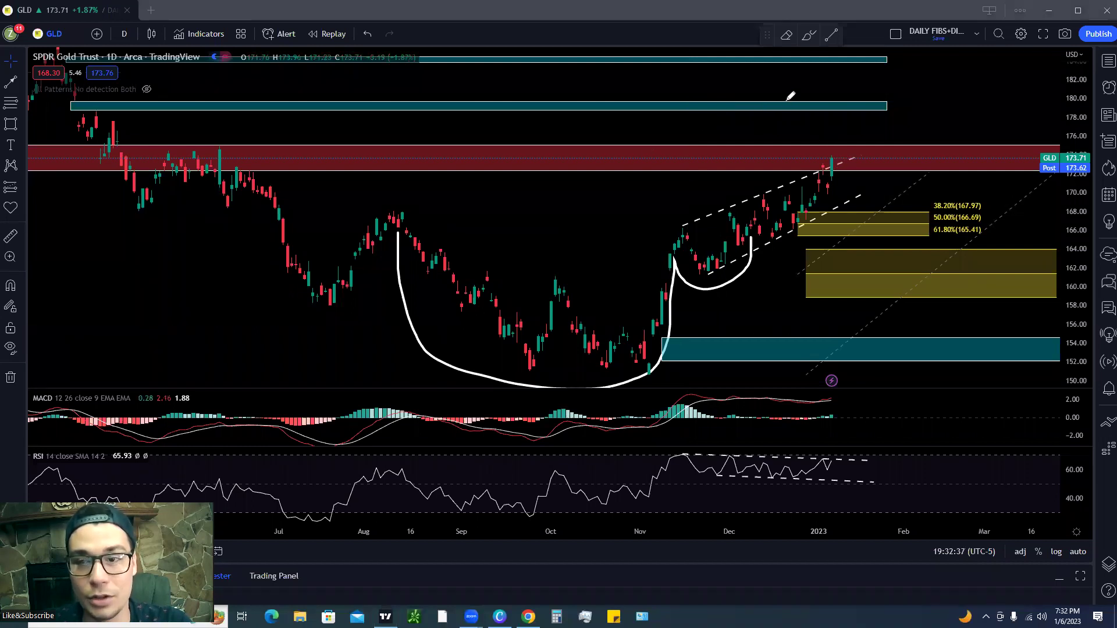
pyautogui.click(124, 35)
pyautogui.click(162, 342)
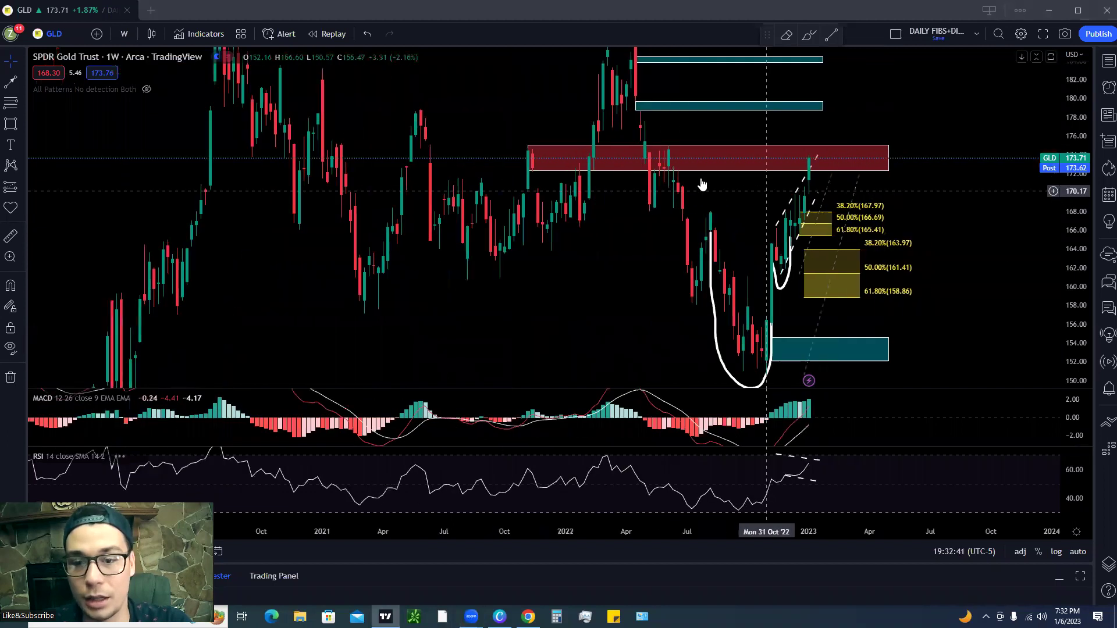
pyautogui.scroll(4, 640, 180)
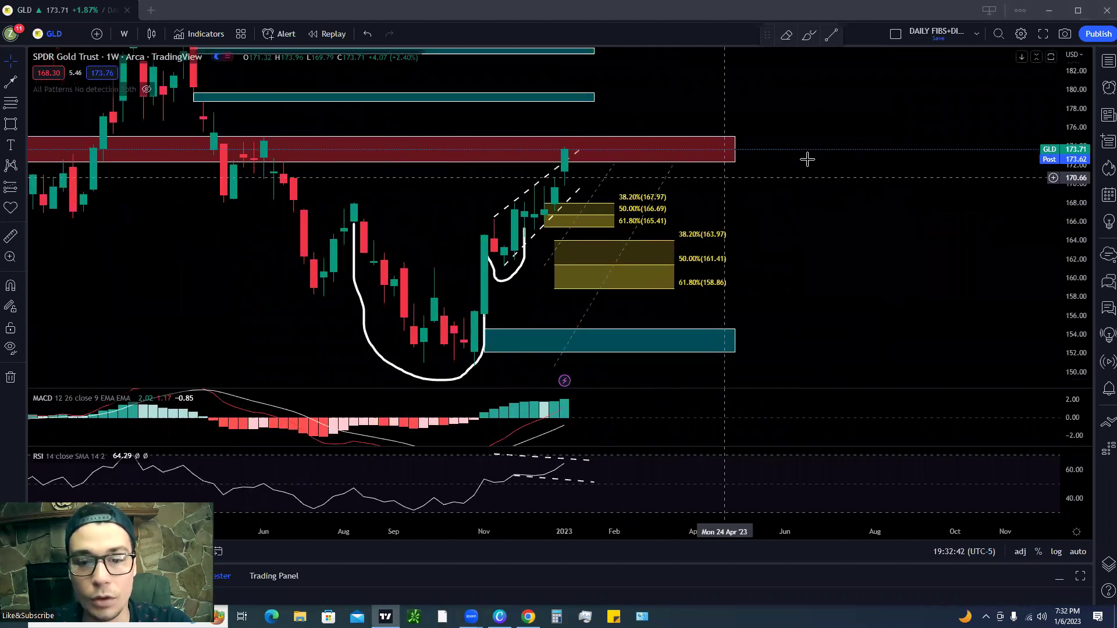
pyautogui.moveTo(436, 124); pyautogui.dragTo(514, 106)
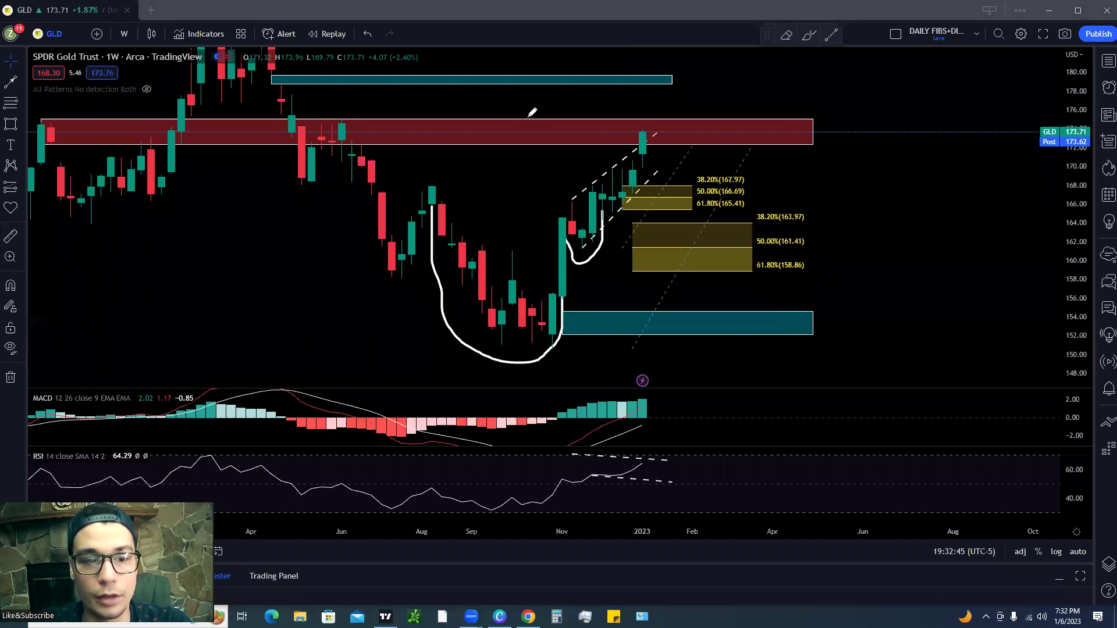
# - Sketch GLD's inverse head and shoulders in white, with a right shoulder near 161, a projected rally above 180, and arcs under both shoulders and head
pyautogui.moveTo(273, 152)
pyautogui.mouseDown()
pyautogui.moveTo(339, 267)
pyautogui.moveTo(437, 227)
pyautogui.moveTo(472, 295)
pyautogui.moveTo(547, 379)
pyautogui.moveTo(610, 214)
pyautogui.moveTo(644, 161)
pyautogui.mouseUp()
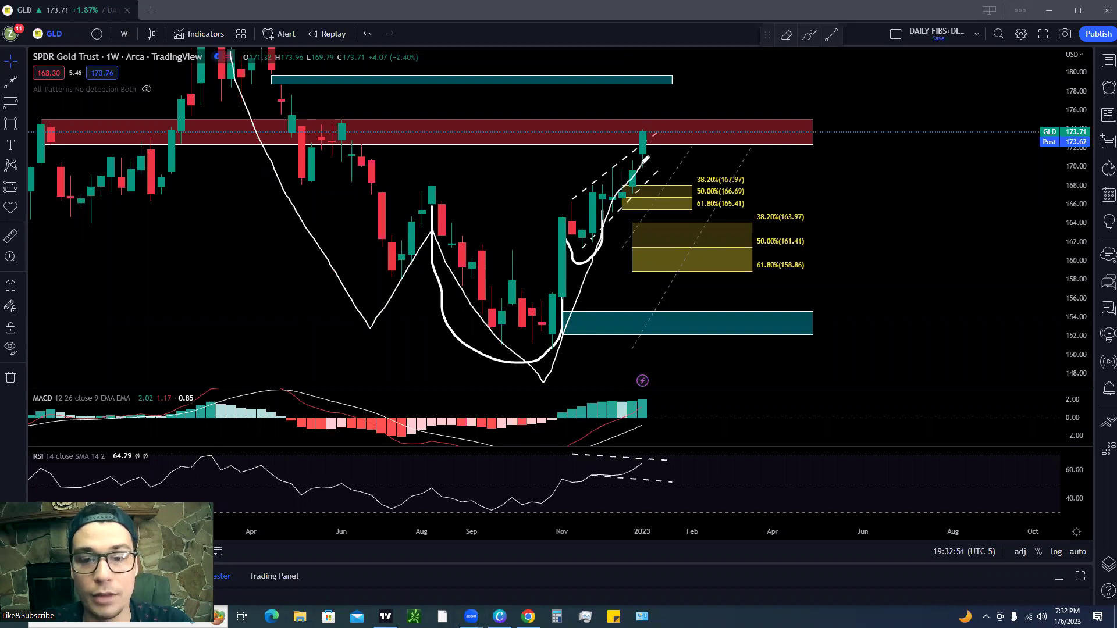
pyautogui.moveTo(682, 232)
pyautogui.mouseDown()
pyautogui.moveTo(692, 249)
pyautogui.moveTo(829, 36)
pyautogui.moveTo(842, 75)
pyautogui.mouseUp()
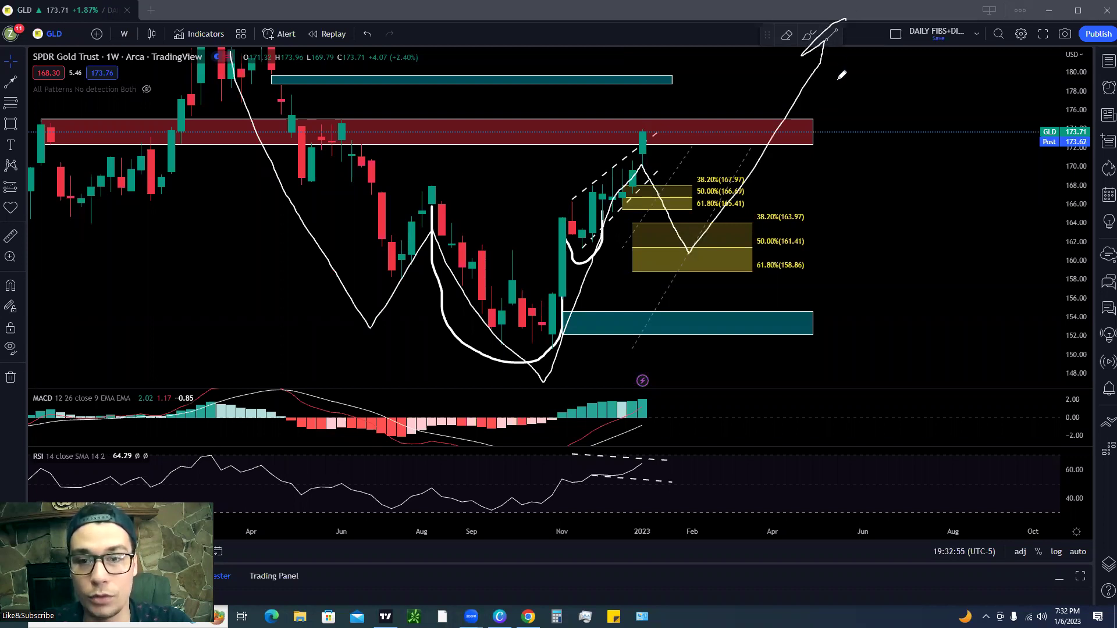
pyautogui.moveTo(364, 262)
pyautogui.mouseDown()
pyautogui.moveTo(372, 285)
pyautogui.moveTo(416, 298)
pyautogui.moveTo(457, 256)
pyautogui.mouseUp()
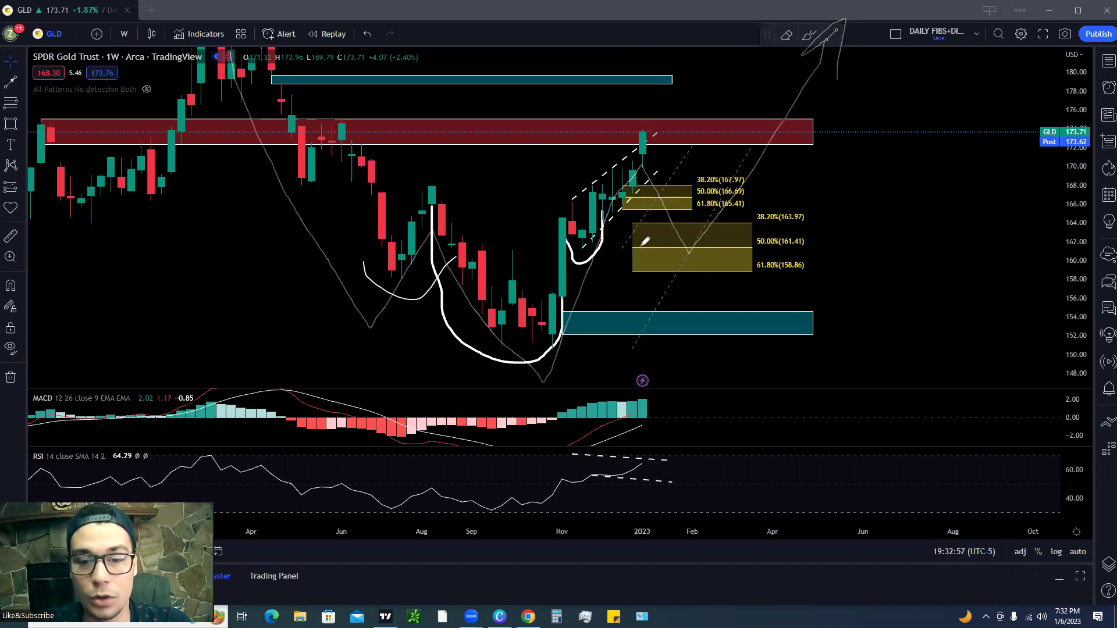
pyautogui.moveTo(468, 319)
pyautogui.mouseDown()
pyautogui.moveTo(632, 349)
pyautogui.moveTo(640, 320)
pyautogui.mouseUp()
pyautogui.moveTo(631, 210); pyautogui.dragTo(718, 221)
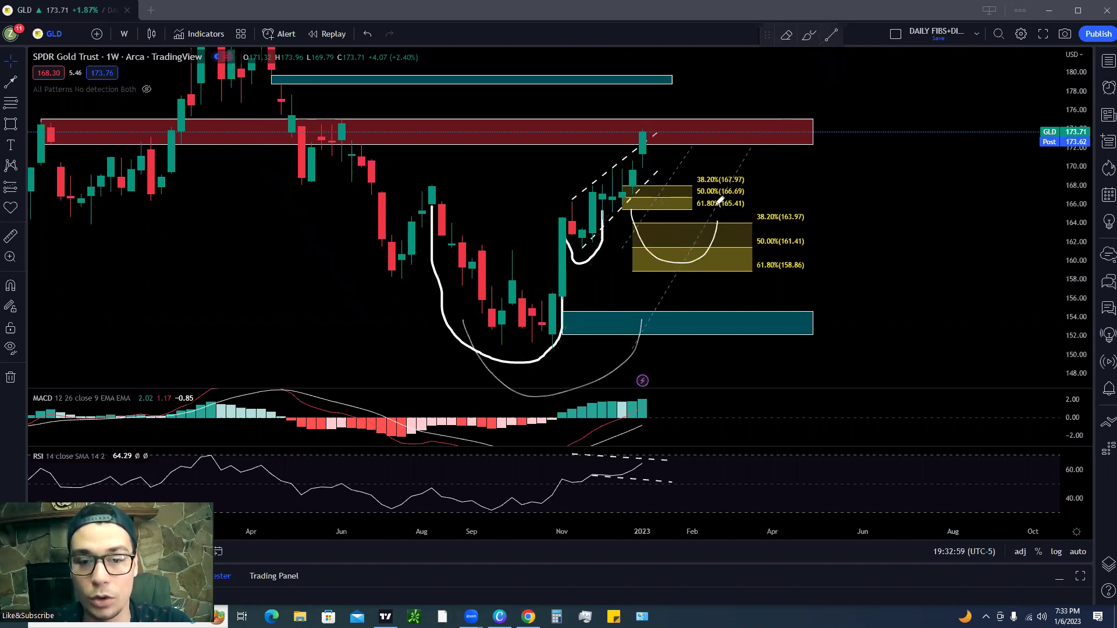
# - Sketch GLD's projected pullback from the red zone to about 162, circle the yellow Fibonacci zones, and retrace the drop and projected rally
pyautogui.moveTo(655, 124)
pyautogui.mouseDown()
pyautogui.moveTo(625, 153)
pyautogui.moveTo(610, 110)
pyautogui.moveTo(640, 135)
pyautogui.moveTo(662, 126)
pyautogui.moveTo(689, 166)
pyautogui.moveTo(729, 189)
pyautogui.moveTo(661, 201)
pyautogui.mouseUp()
pyautogui.moveTo(820, 237); pyautogui.dragTo(818, 242)
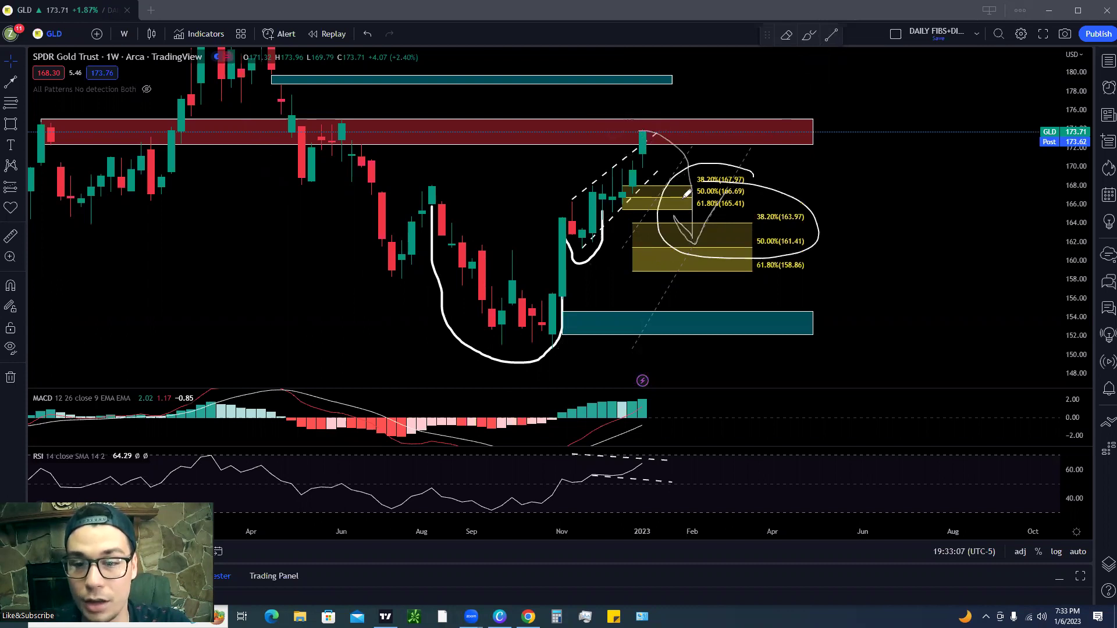
pyautogui.moveTo(281, 138); pyautogui.dragTo(369, 301)
pyautogui.moveTo(461, 274)
pyautogui.mouseDown()
pyautogui.moveTo(587, 268)
pyautogui.moveTo(782, 47)
pyautogui.mouseUp()
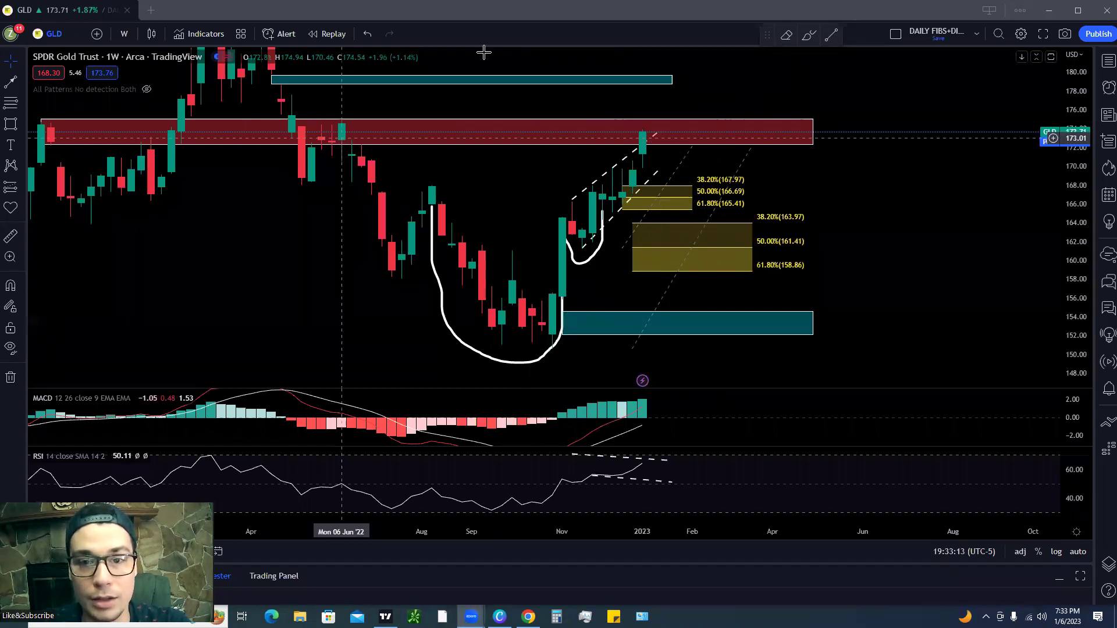
# - Mark GLD's June rejections and its current sideways movement in the red zone, and sketch a breakout arrow past the teal zone to about 181
pyautogui.moveTo(296, 133); pyautogui.dragTo(389, 122)
pyautogui.moveTo(606, 121); pyautogui.dragTo(700, 134)
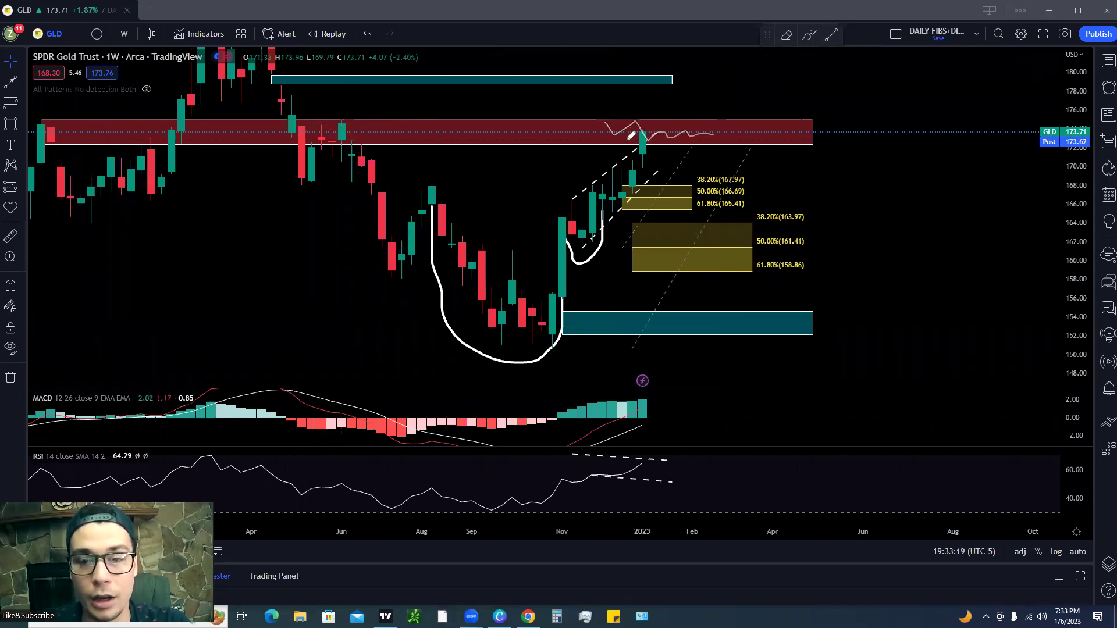
pyautogui.moveTo(625, 137); pyautogui.dragTo(663, 137)
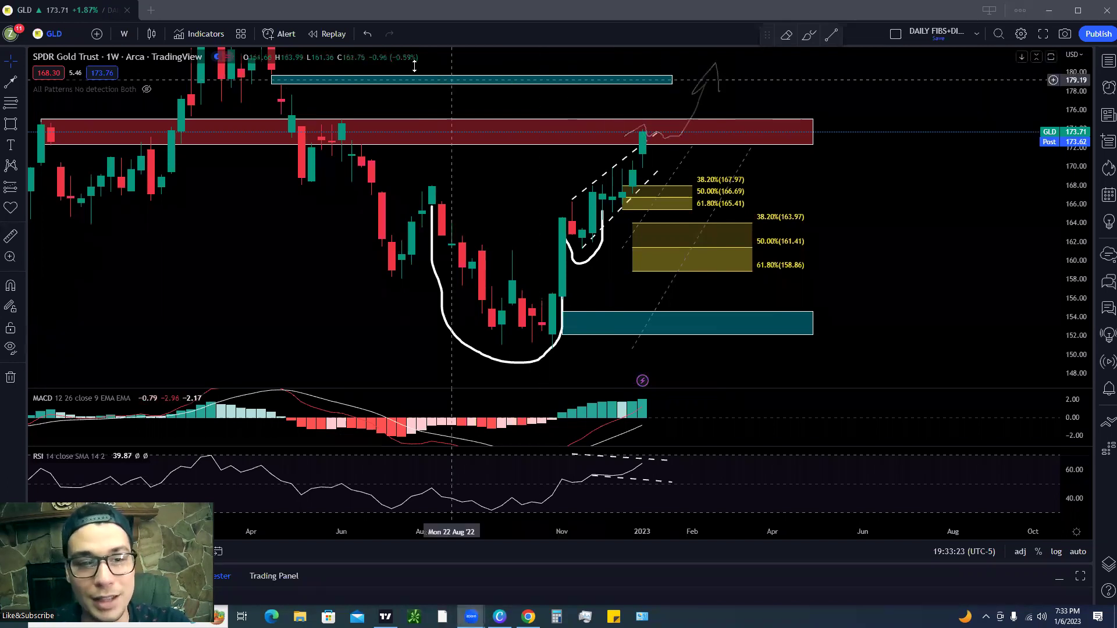
# - Point an arrow at the weekly MACD and trace its rising lines, and sketch GLD's price pushing through the red zone to about 177
pyautogui.scroll(5, 675, 87)
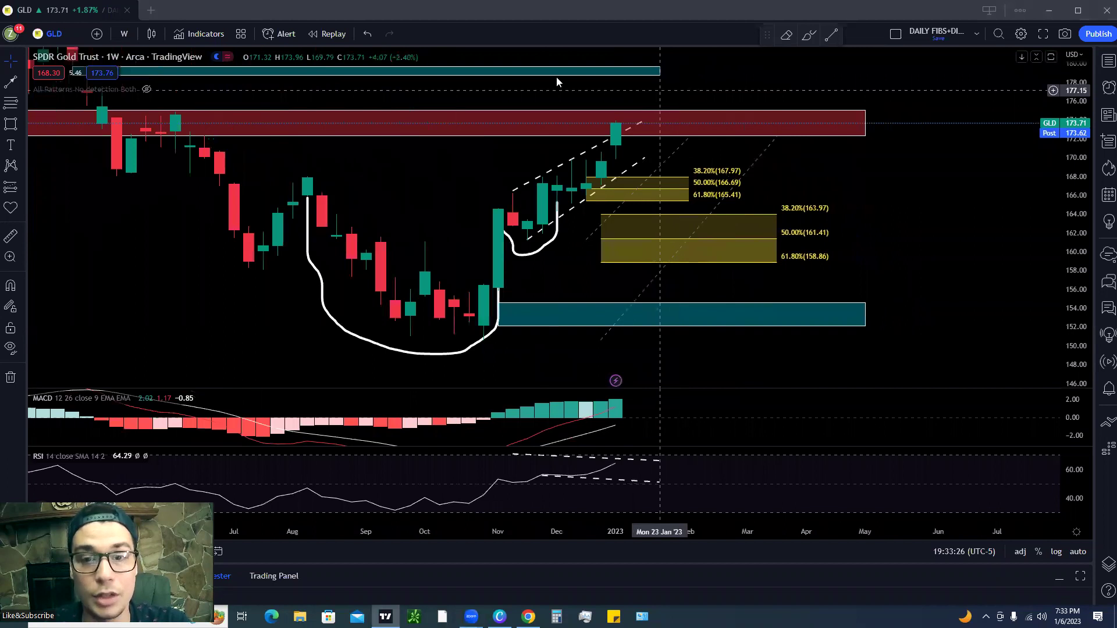
pyautogui.moveTo(560, 262); pyautogui.dragTo(631, 402)
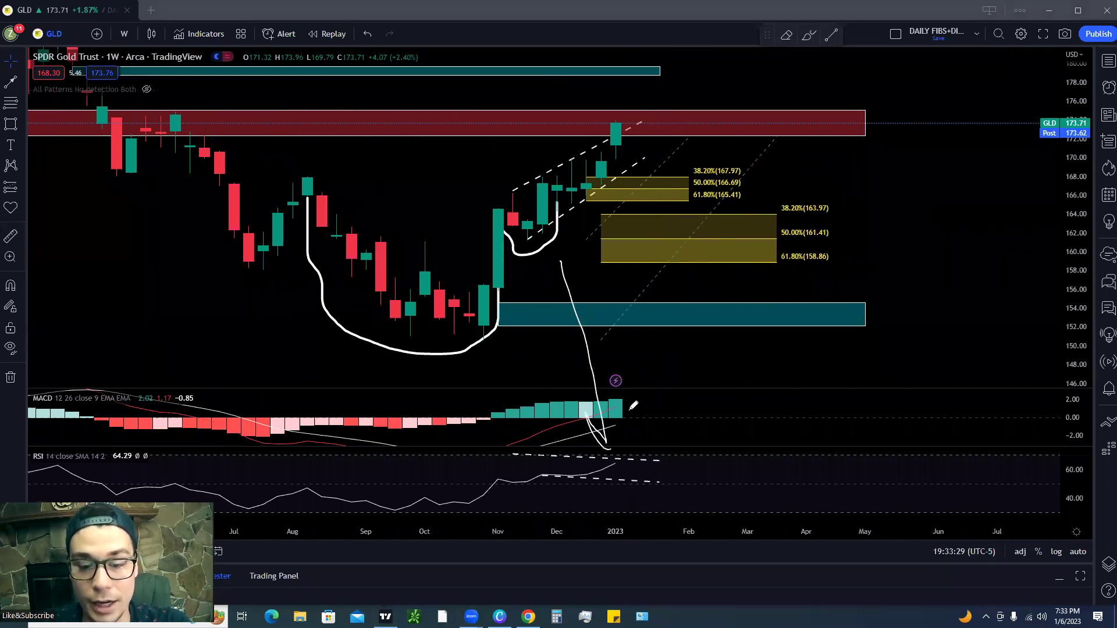
pyautogui.moveTo(511, 444); pyautogui.dragTo(620, 400)
pyautogui.moveTo(520, 447); pyautogui.dragTo(654, 386)
pyautogui.moveTo(503, 444); pyautogui.dragTo(646, 407)
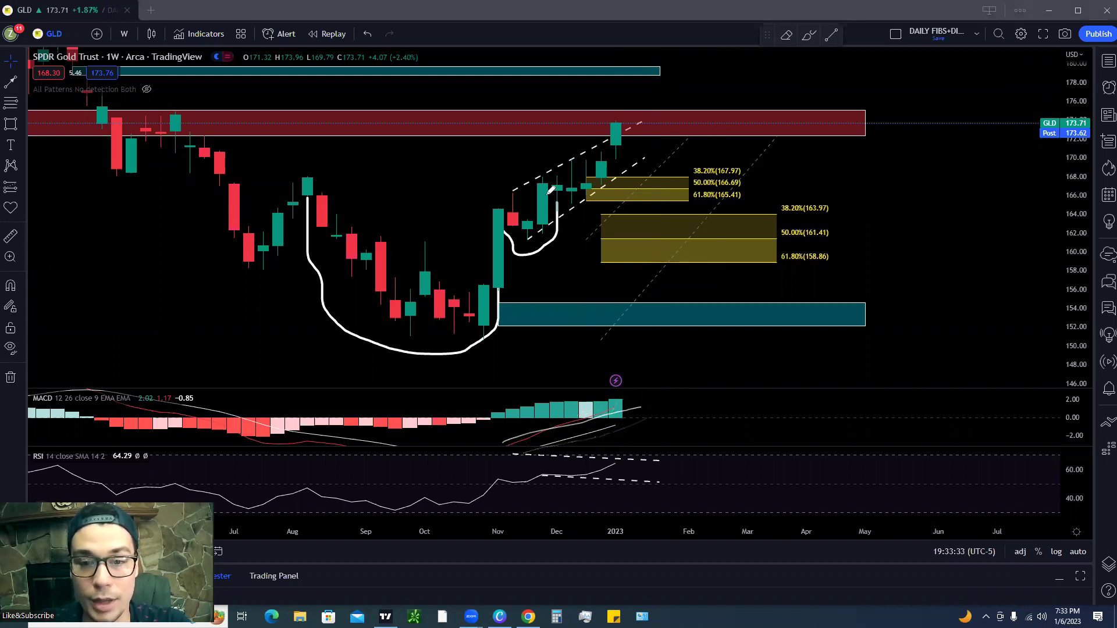
pyautogui.moveTo(515, 234)
pyautogui.mouseDown()
pyautogui.moveTo(612, 170)
pyautogui.moveTo(636, 104)
pyautogui.moveTo(610, 141)
pyautogui.moveTo(620, 116)
pyautogui.moveTo(654, 143)
pyautogui.moveTo(612, 112)
pyautogui.moveTo(638, 122)
pyautogui.mouseUp()
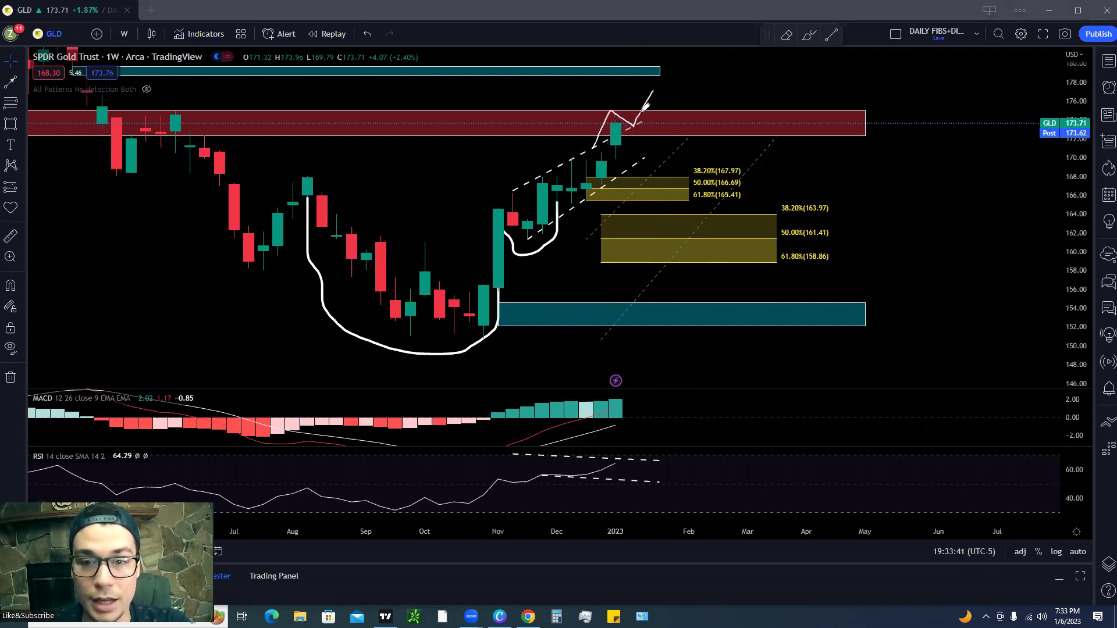